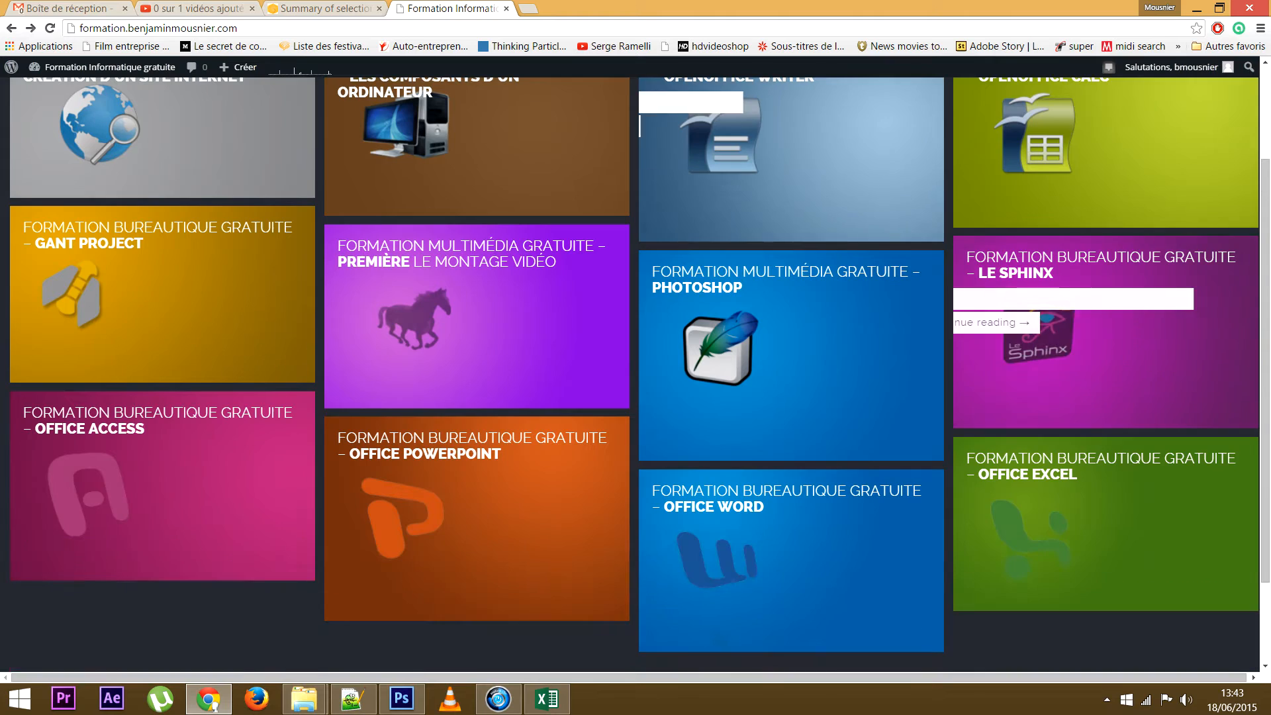
Step: Open the Office Excel training page and locate the Precipitation Excel (formation niveau 3) download
{"action": "left_click", "coordinate": [1072, 530]}
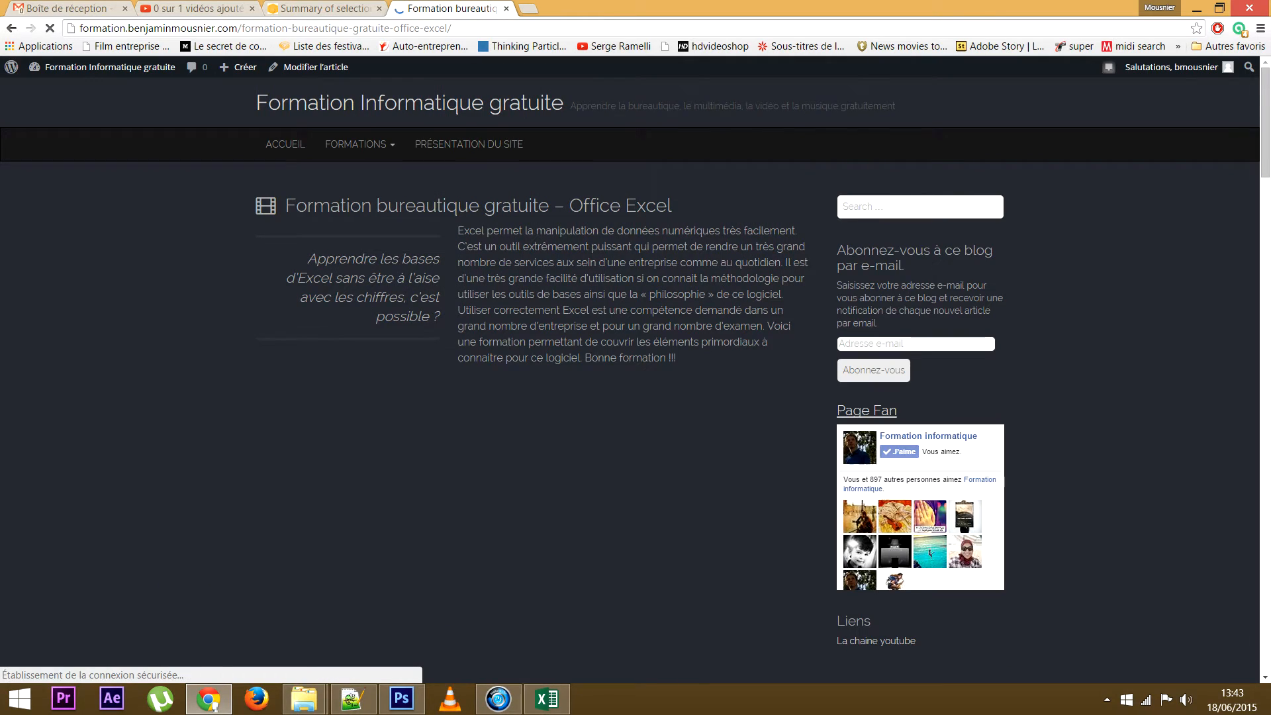
{"action": "scroll", "coordinate": [636, 370], "scroll_direction": "down", "scroll_amount": 8}
{"action": "scroll", "coordinate": [636, 370], "scroll_direction": "down", "scroll_amount": 6}
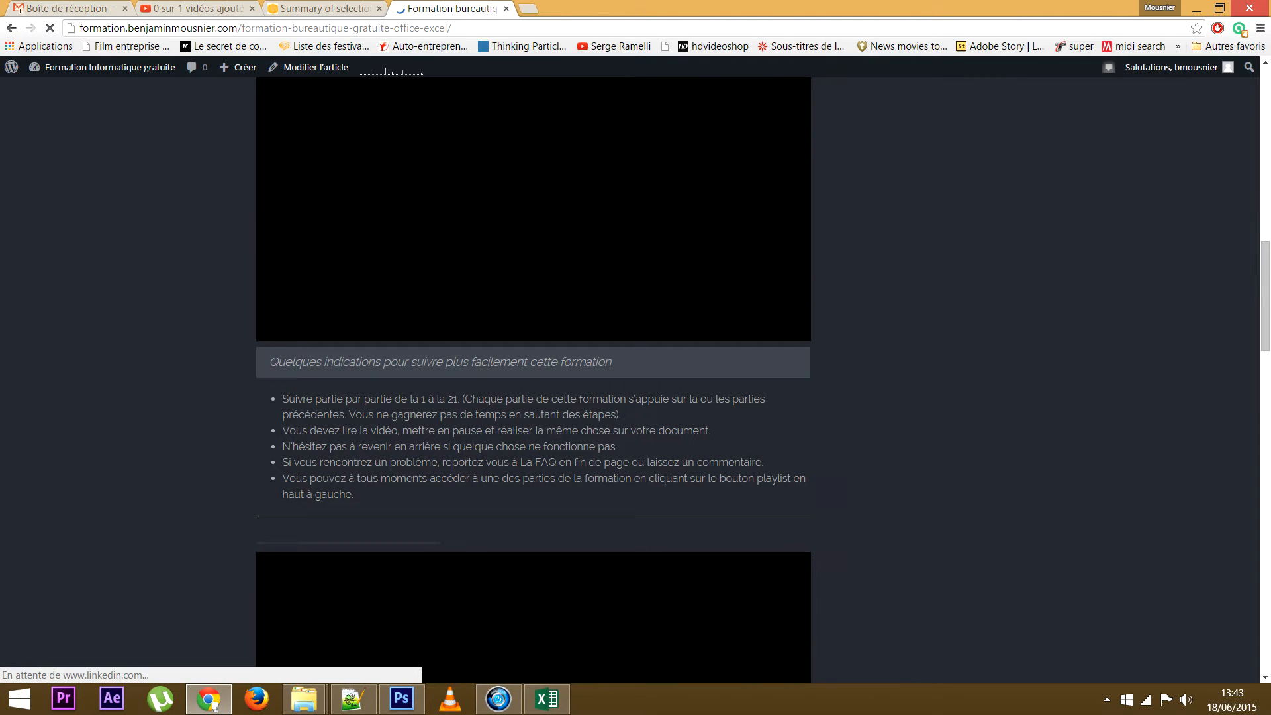
{"action": "scroll", "coordinate": [636, 370], "scroll_direction": "down", "scroll_amount": 5}
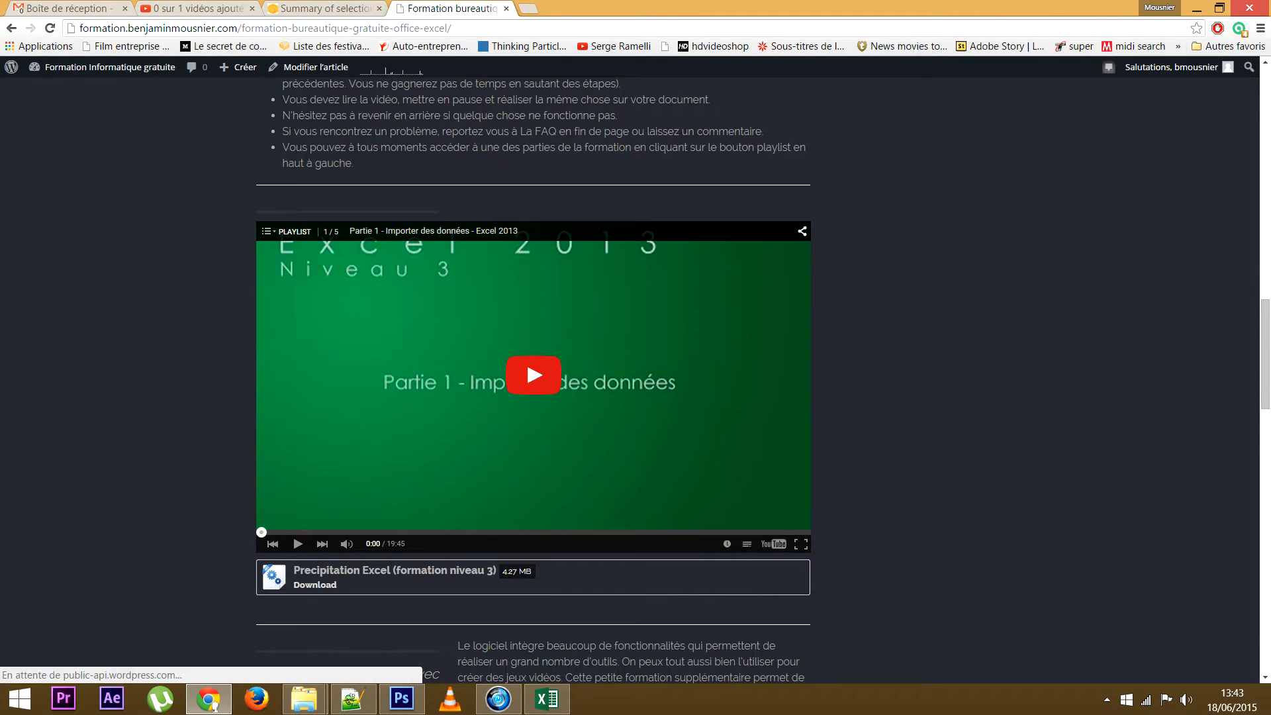
{"action": "scroll", "coordinate": [636, 371], "scroll_direction": "down", "scroll_amount": 2}
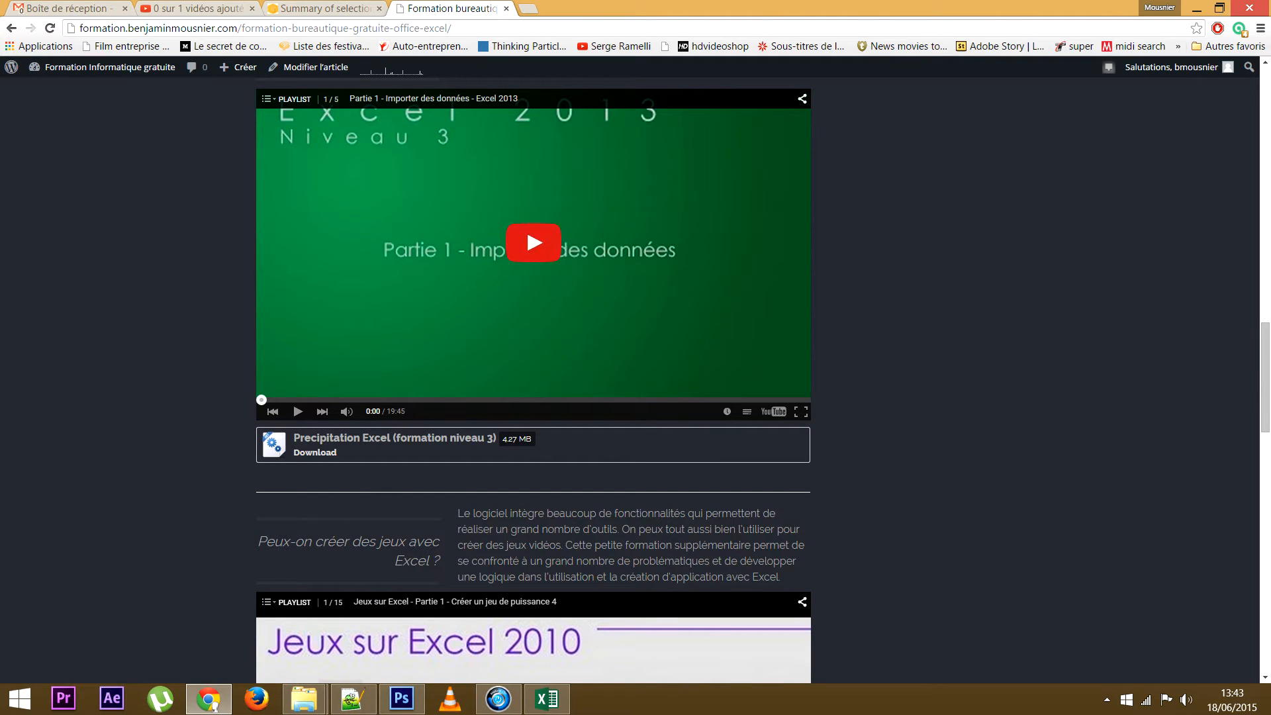
Step: Switch to the Excel workbook Classeur2.xlsx and fit column A of the precipitation sheet to its contents
{"action": "left_click", "coordinate": [547, 700]}
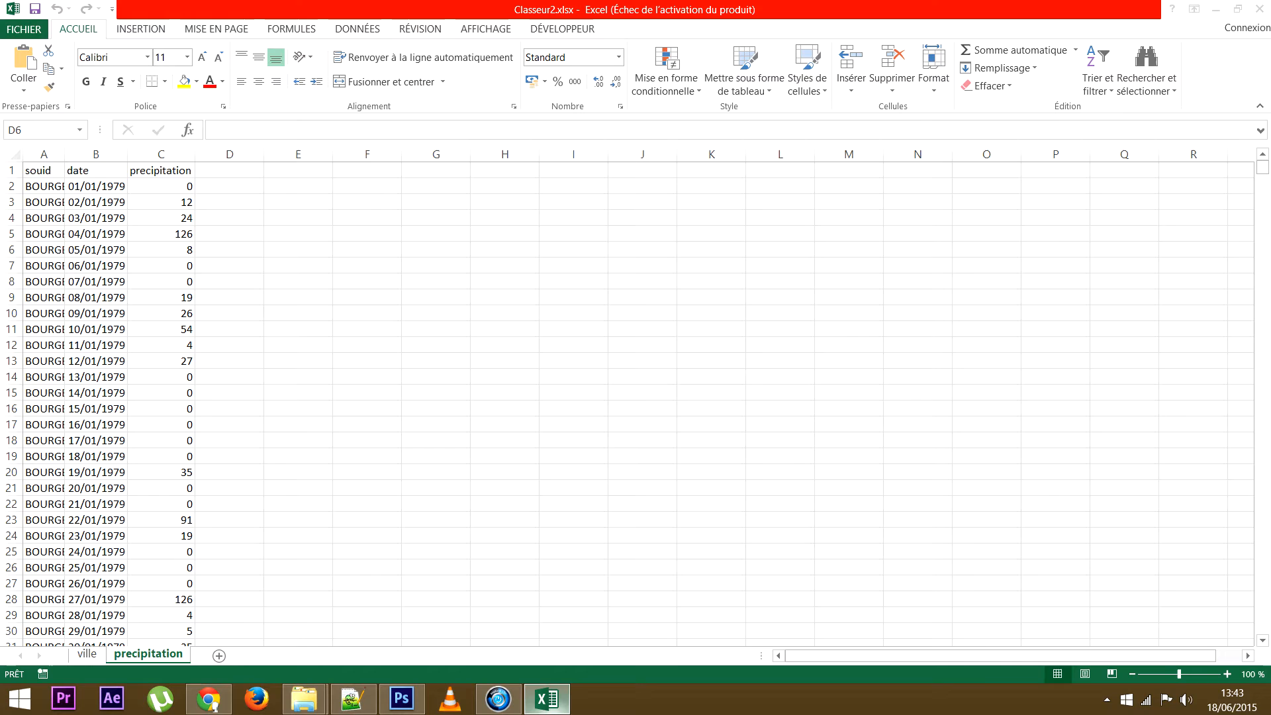
{"action": "left_click", "coordinate": [366, 281]}
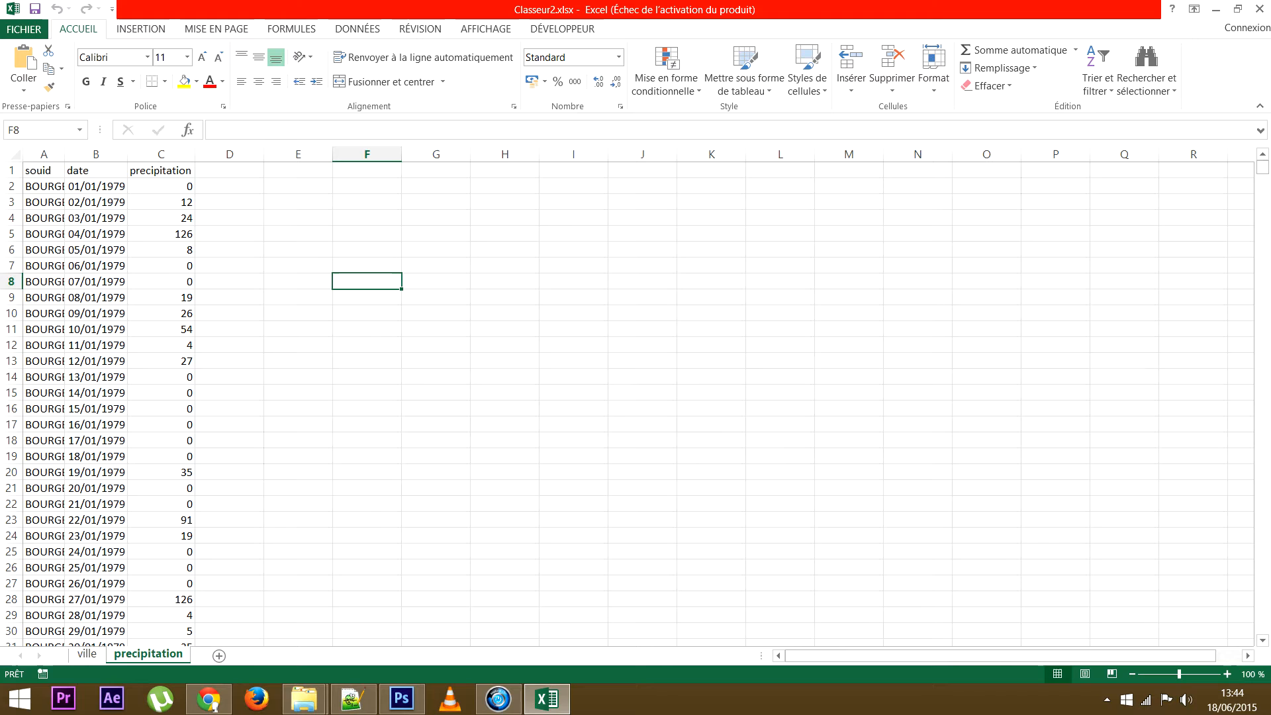
{"action": "double_click", "coordinate": [65, 155]}
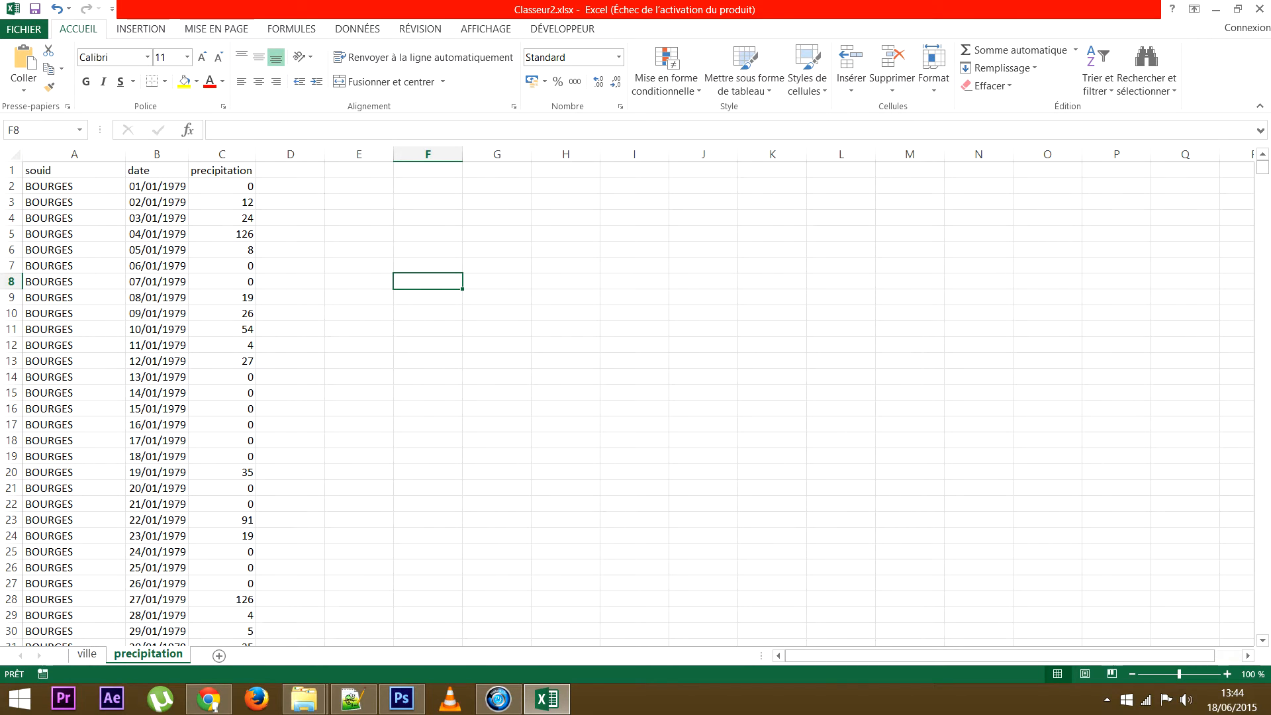
Step: Rename the column headers in A1, B1 and C1 as Villes, Dates and Précipitation
{"action": "double_click", "coordinate": [74, 170]}
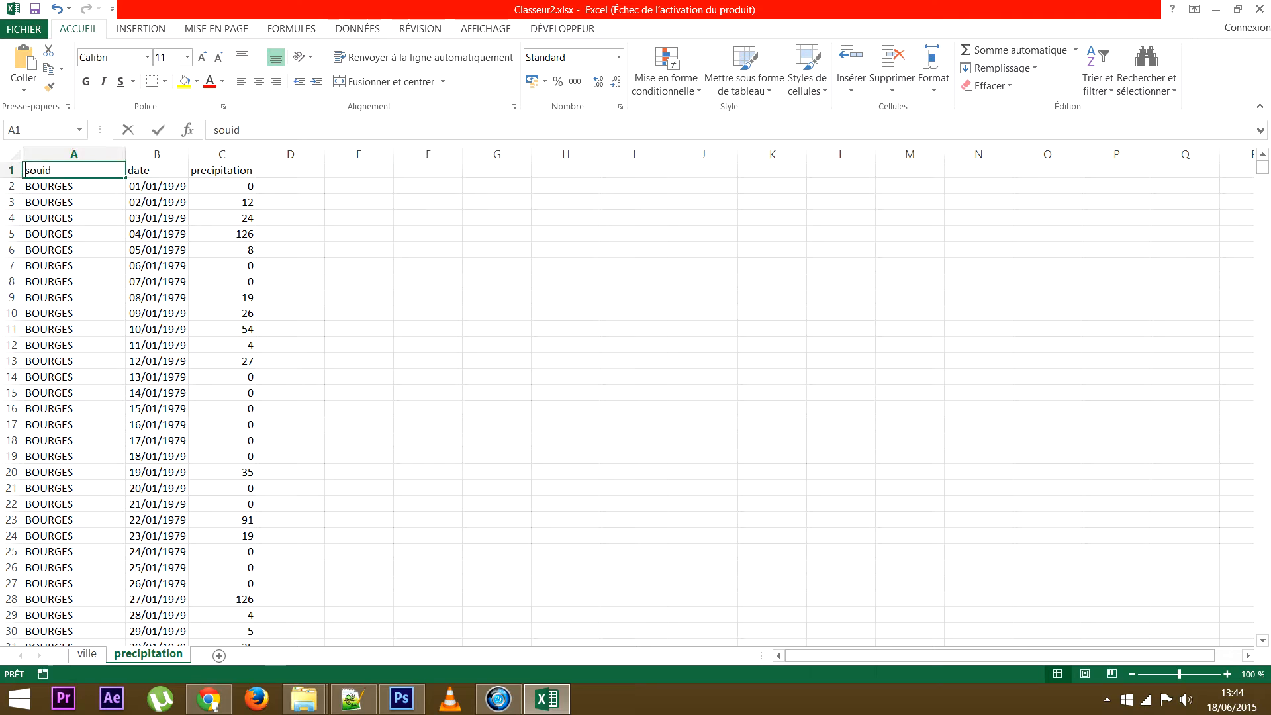
{"action": "double_click", "coordinate": [39, 170]}
{"action": "type", "text": "Villes"}
{"action": "key", "text": "Tab"}
{"action": "key", "text": "F2"}
{"action": "type", "text": "s"}
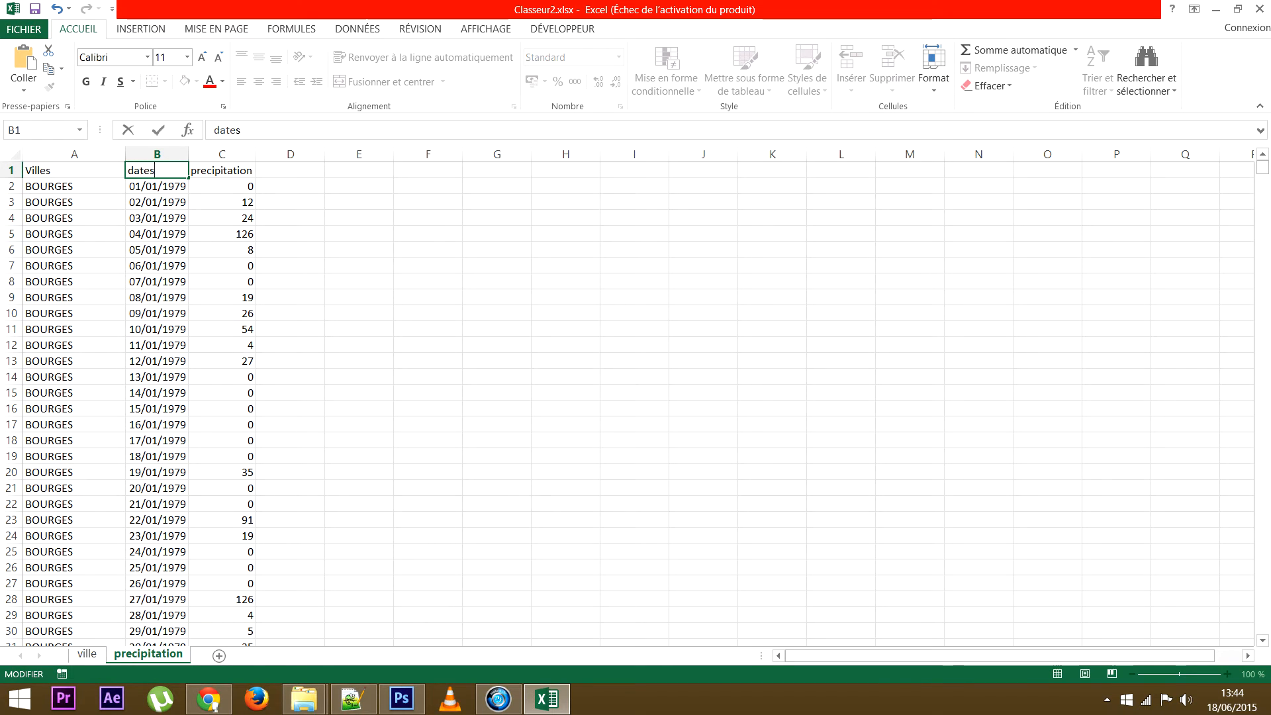
{"action": "key", "text": "Home"}
{"action": "key", "text": "Delete"}
{"action": "type", "text": "D"}
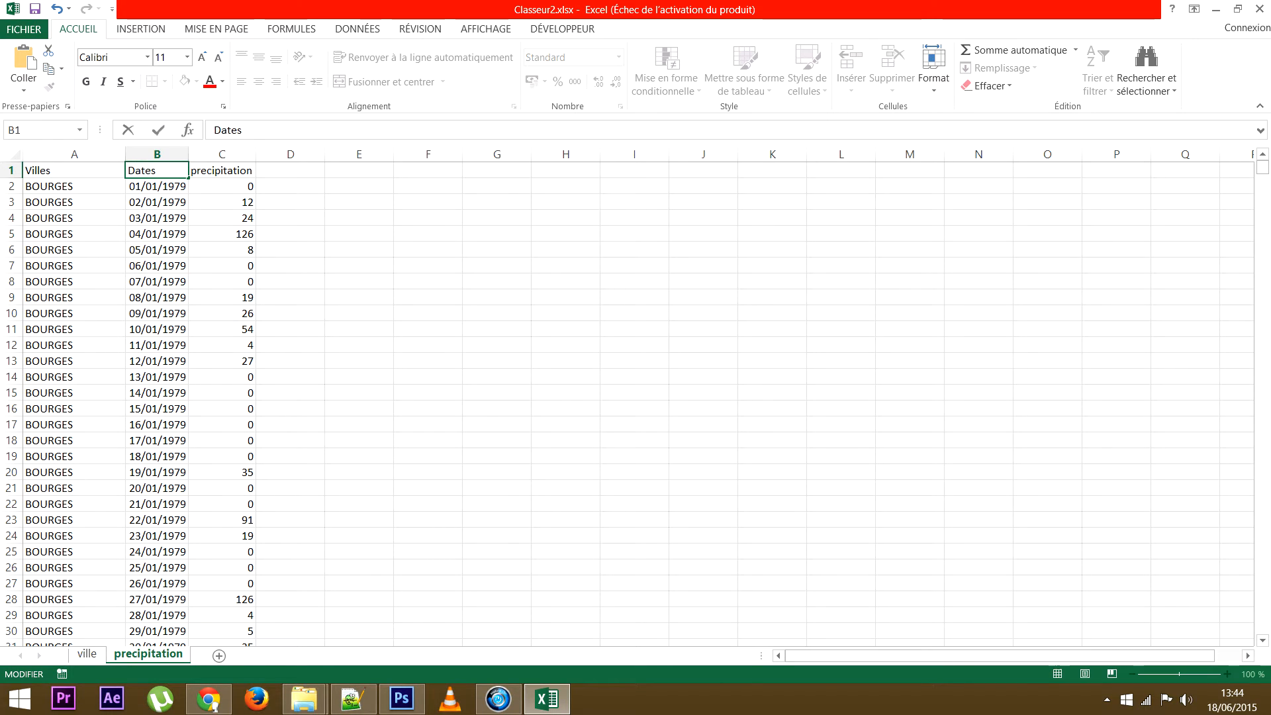
{"action": "key", "text": "Tab"}
{"action": "type", "text": "Précipitation"}
{"action": "key", "text": "Return"}
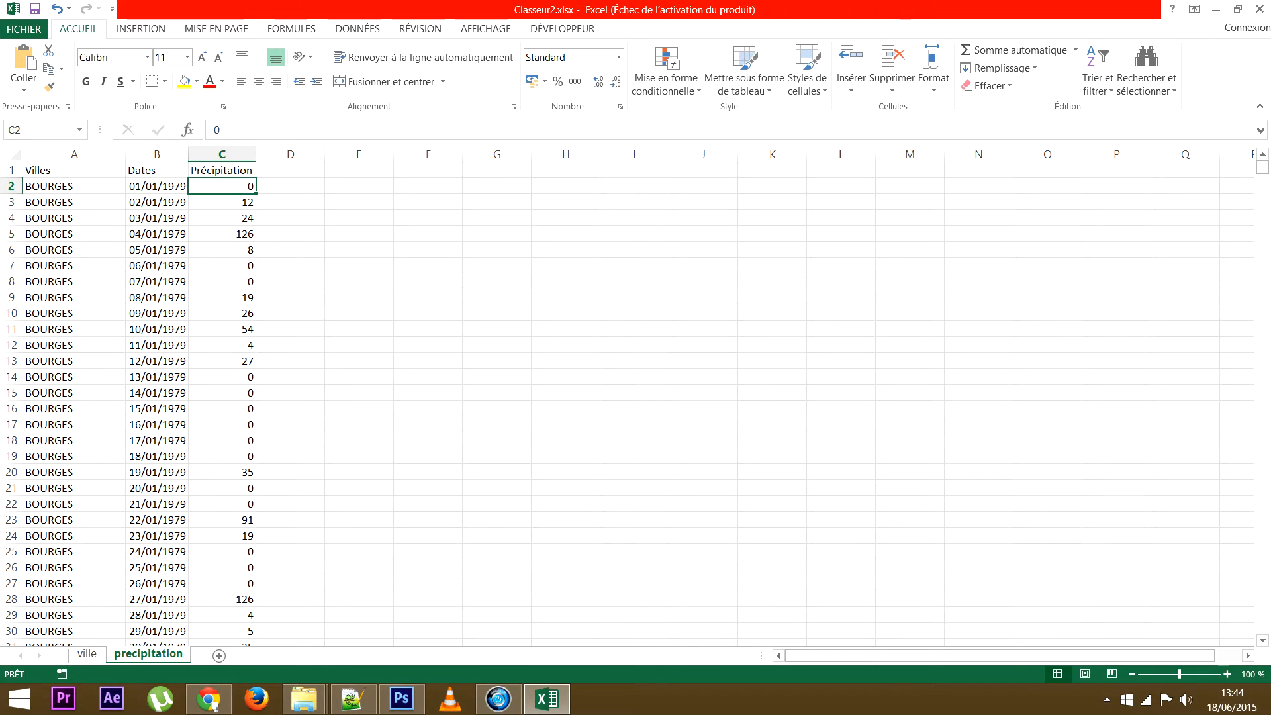
Step: Search the precipitation sheet for the value -9999
{"action": "left_click", "coordinate": [358, 233]}
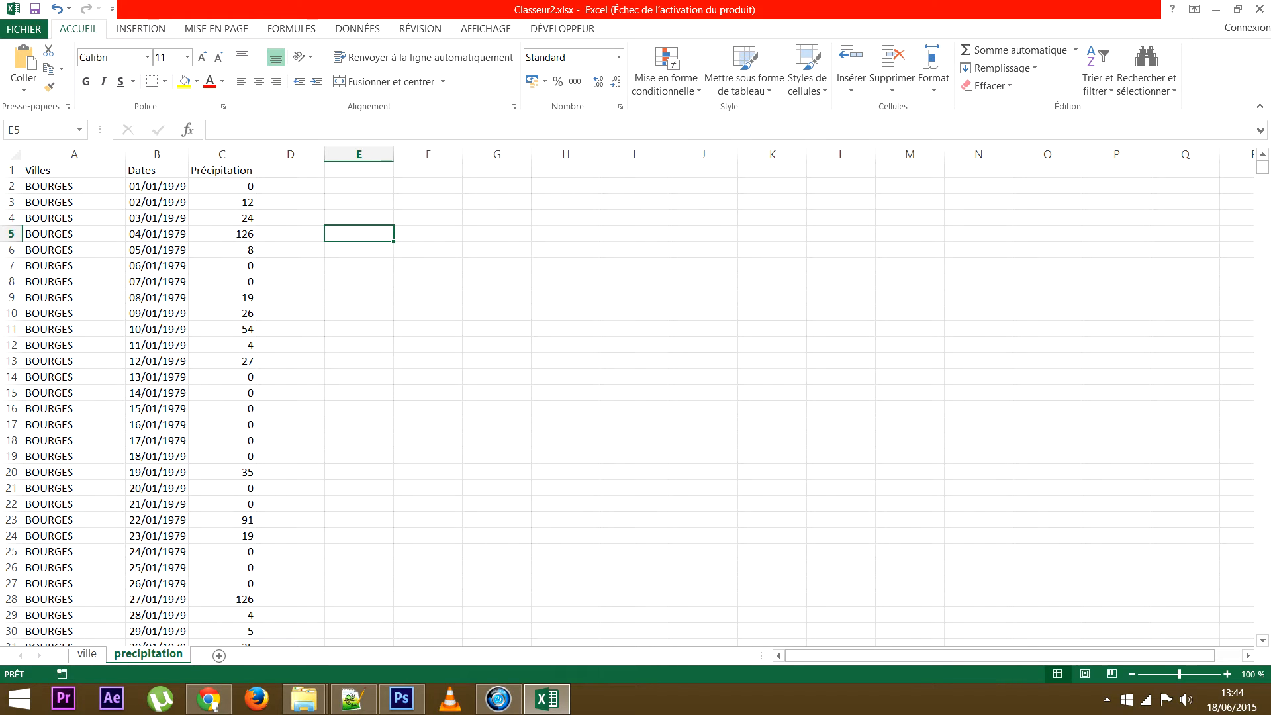
{"action": "key", "text": "ctrl+f"}
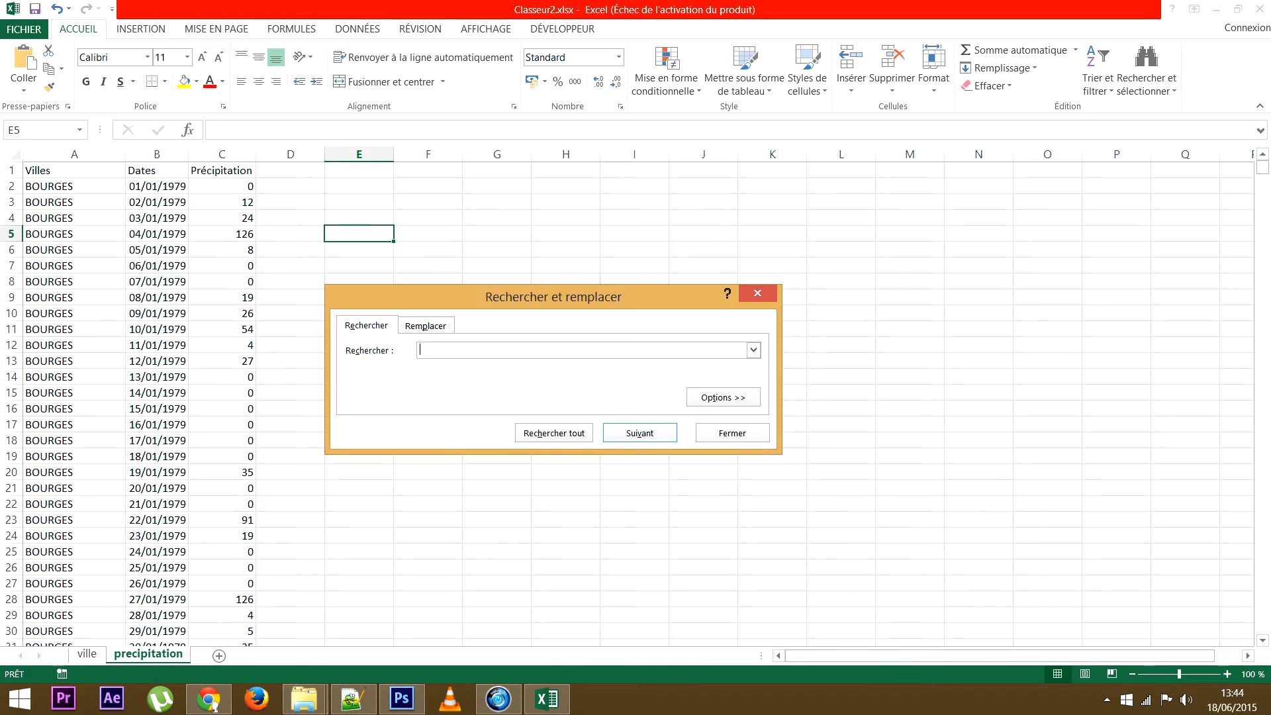
{"action": "type", "text": "-9999"}
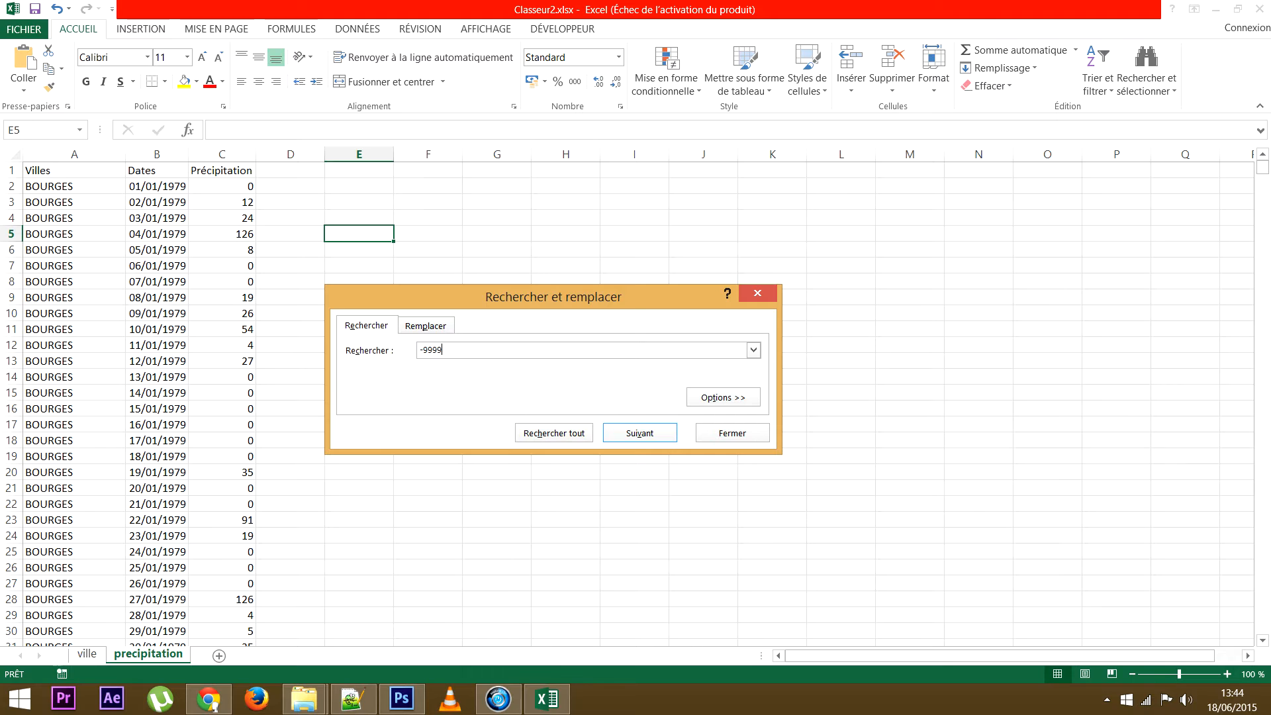
{"action": "key", "text": "Return"}
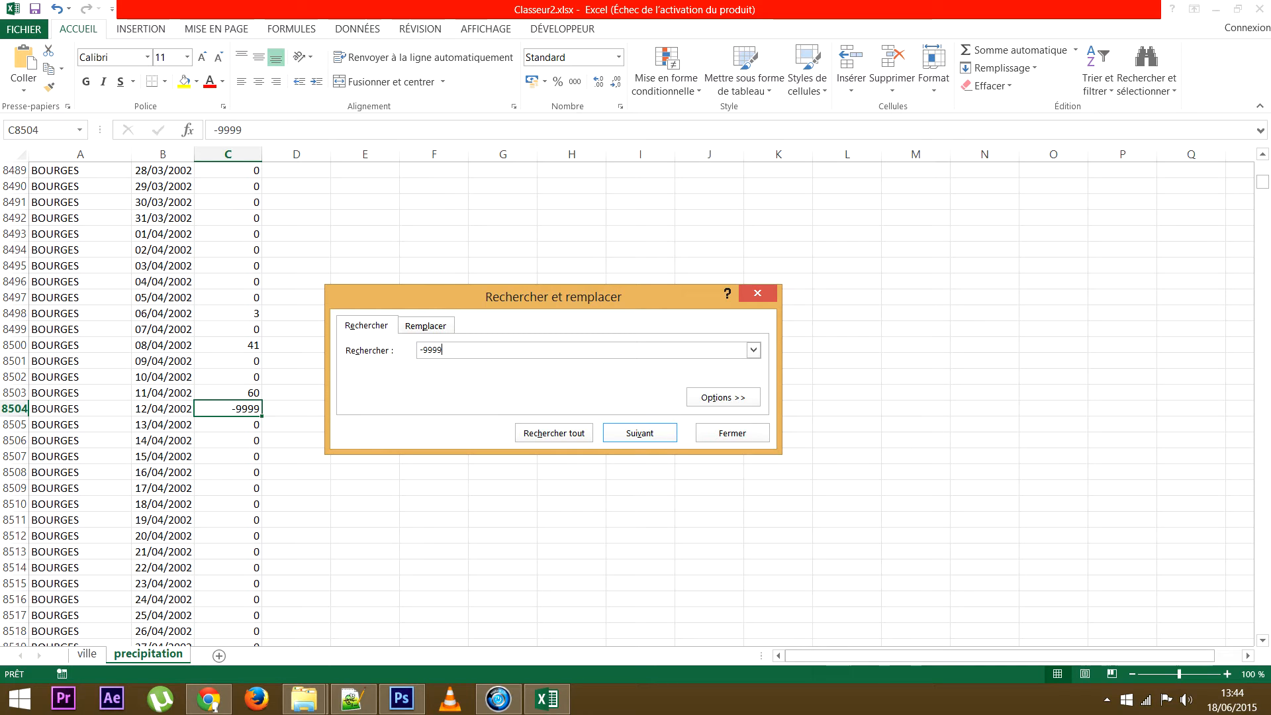
Step: Replace every -9999 on the precipitation sheet with an empty value and close the replace dialog
{"action": "key", "text": "ctrl+h"}
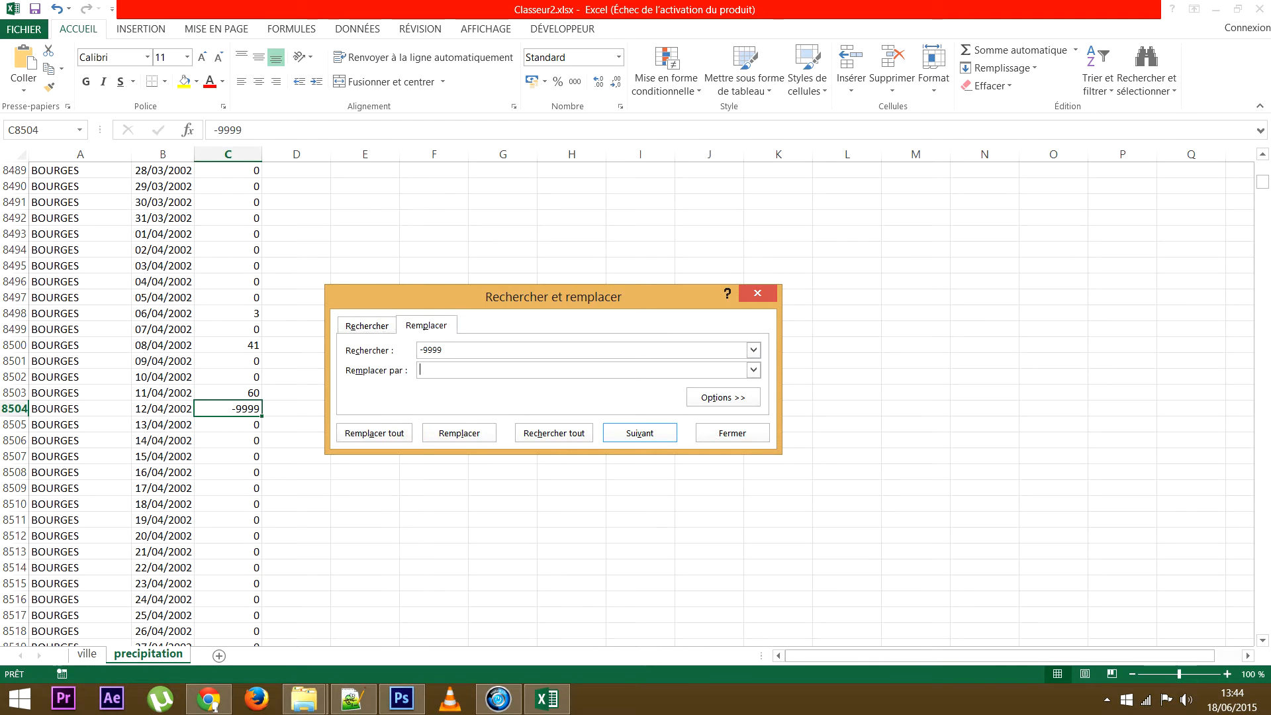
{"action": "left_click", "coordinate": [757, 293]}
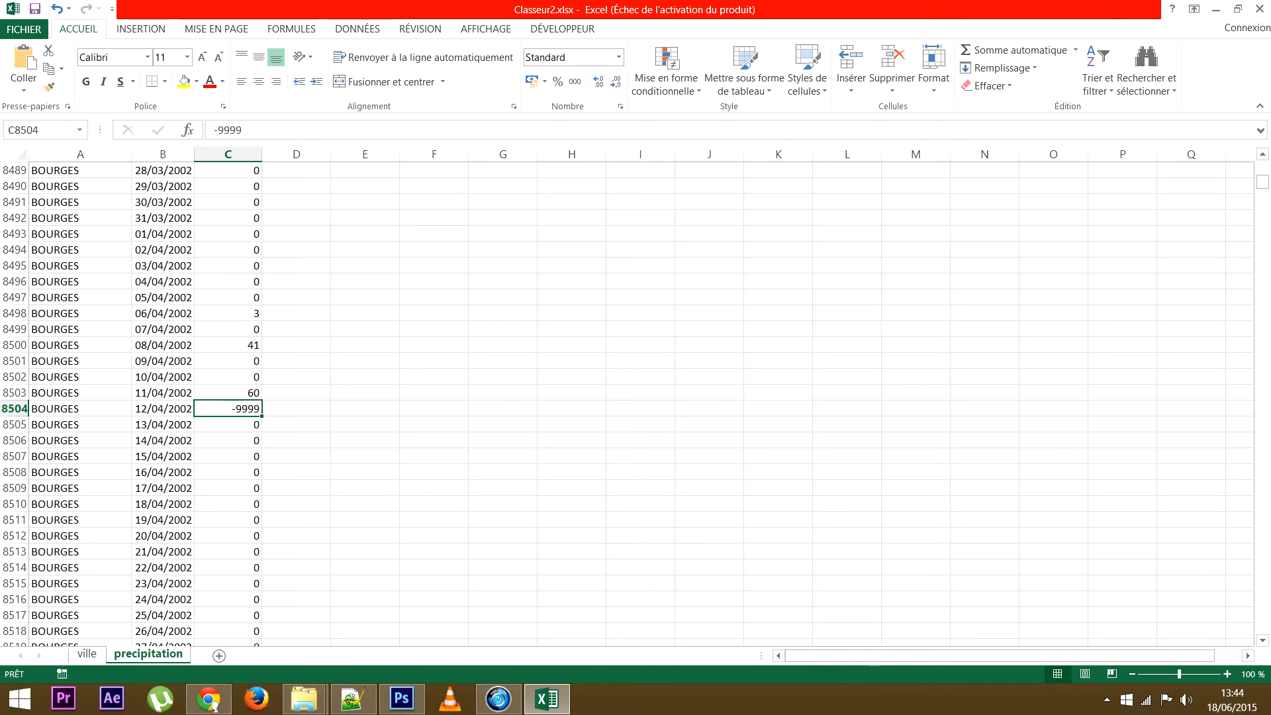
{"action": "left_click", "coordinate": [1146, 66]}
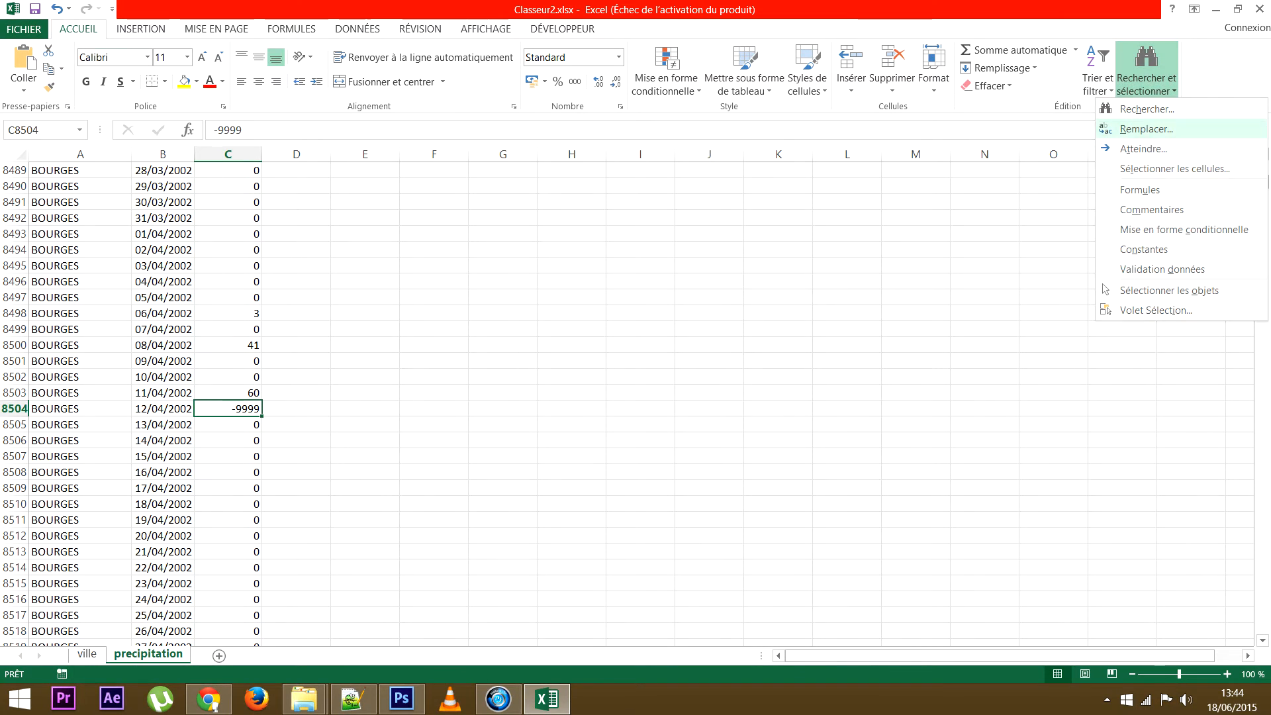
{"action": "left_click", "coordinate": [1146, 129]}
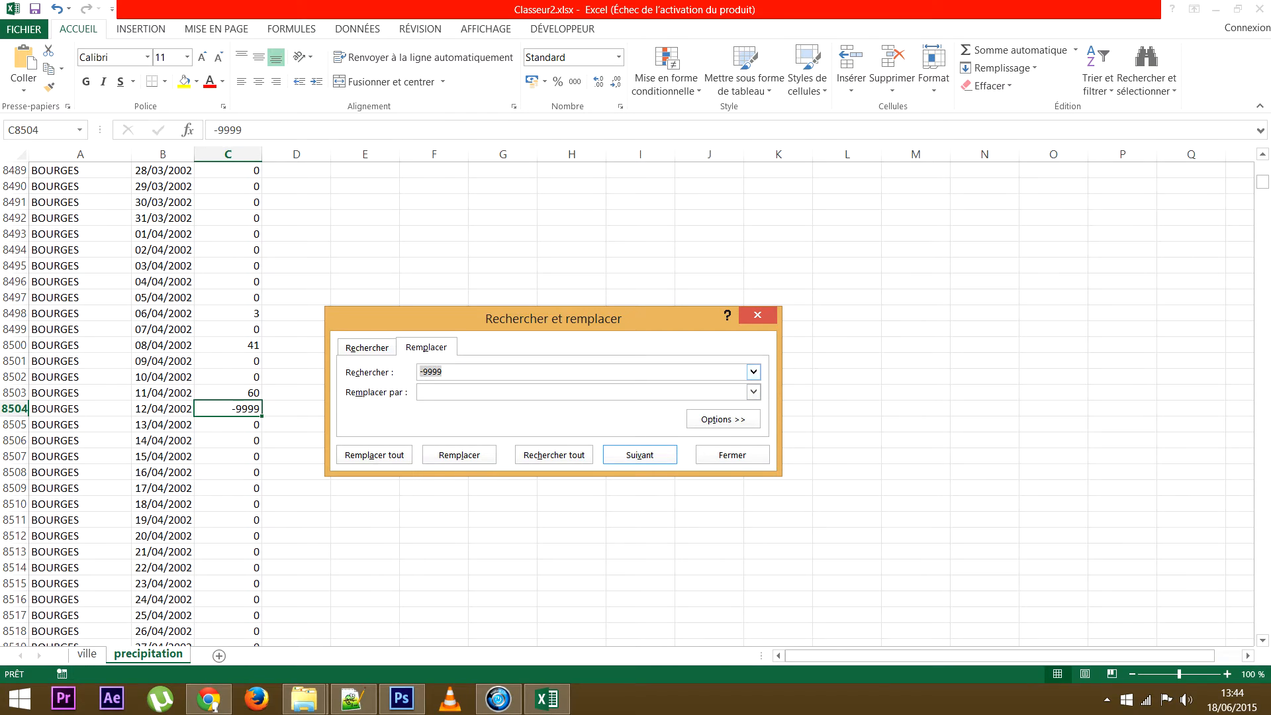
{"action": "left_click", "coordinate": [530, 391]}
{"action": "left_click", "coordinate": [374, 455]}
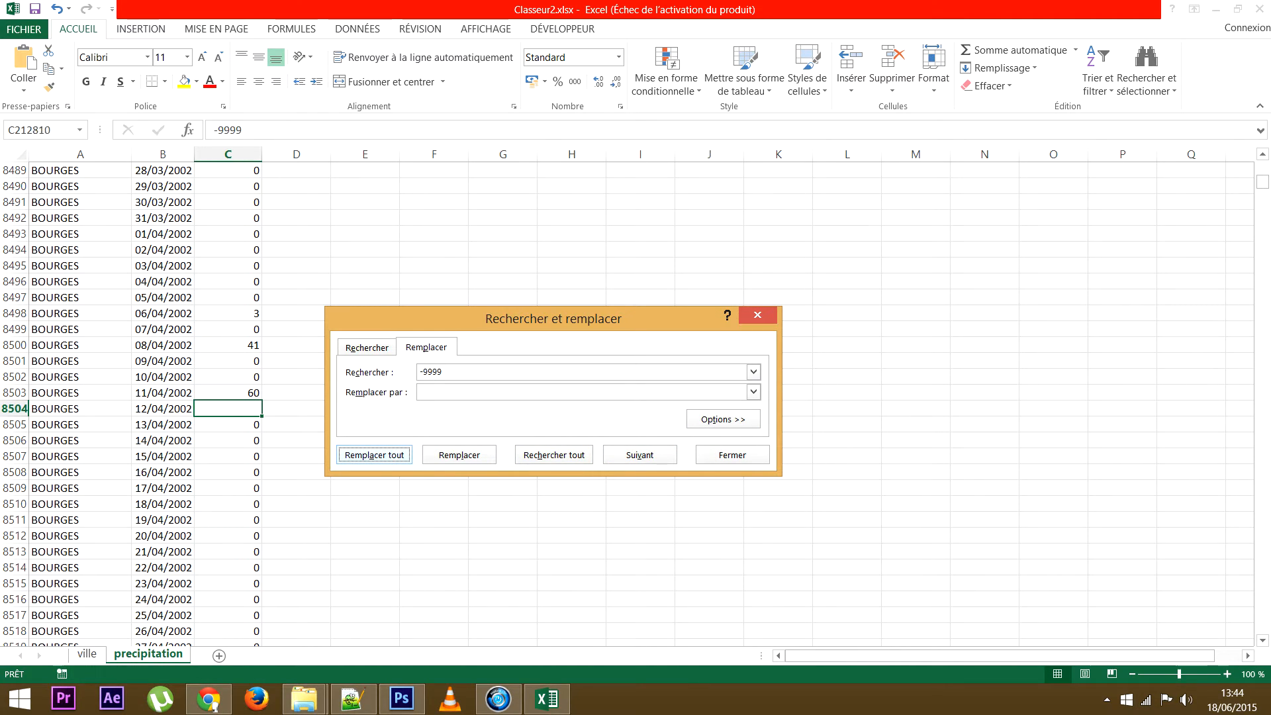
{"action": "key", "text": "Return"}
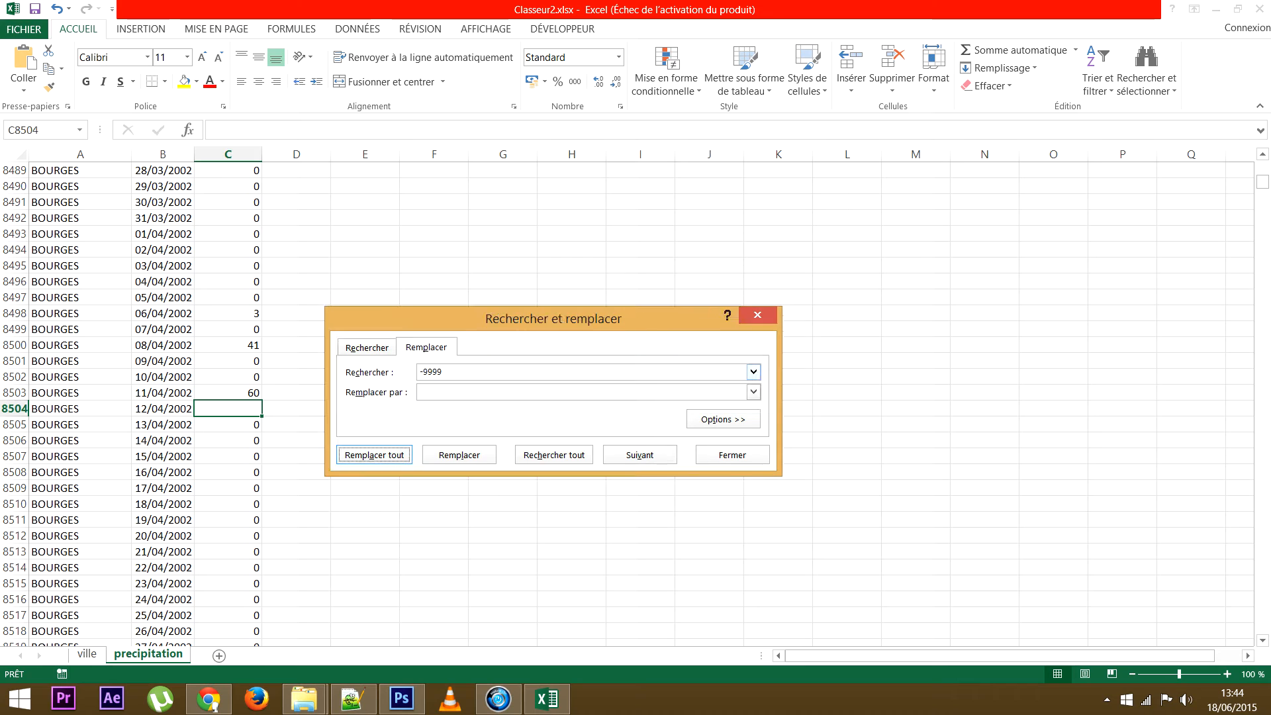
{"action": "key", "text": "Escape"}
Step: Return to the first row of the precipitation data and add a new blank worksheet after it
{"action": "left_click", "coordinate": [296, 361]}
{"action": "scroll", "coordinate": [296, 361], "scroll_direction": "up", "scroll_amount": 20}
{"action": "scroll", "coordinate": [296, 360], "scroll_direction": "up", "scroll_amount": 20}
{"action": "scroll", "coordinate": [296, 361], "scroll_direction": "up", "scroll_amount": 20}
{"action": "scroll", "coordinate": [296, 361], "scroll_direction": "up", "scroll_amount": 2}
{"action": "left_click_drag", "start_coordinate": [1262, 181], "coordinate": [1262, 163]}
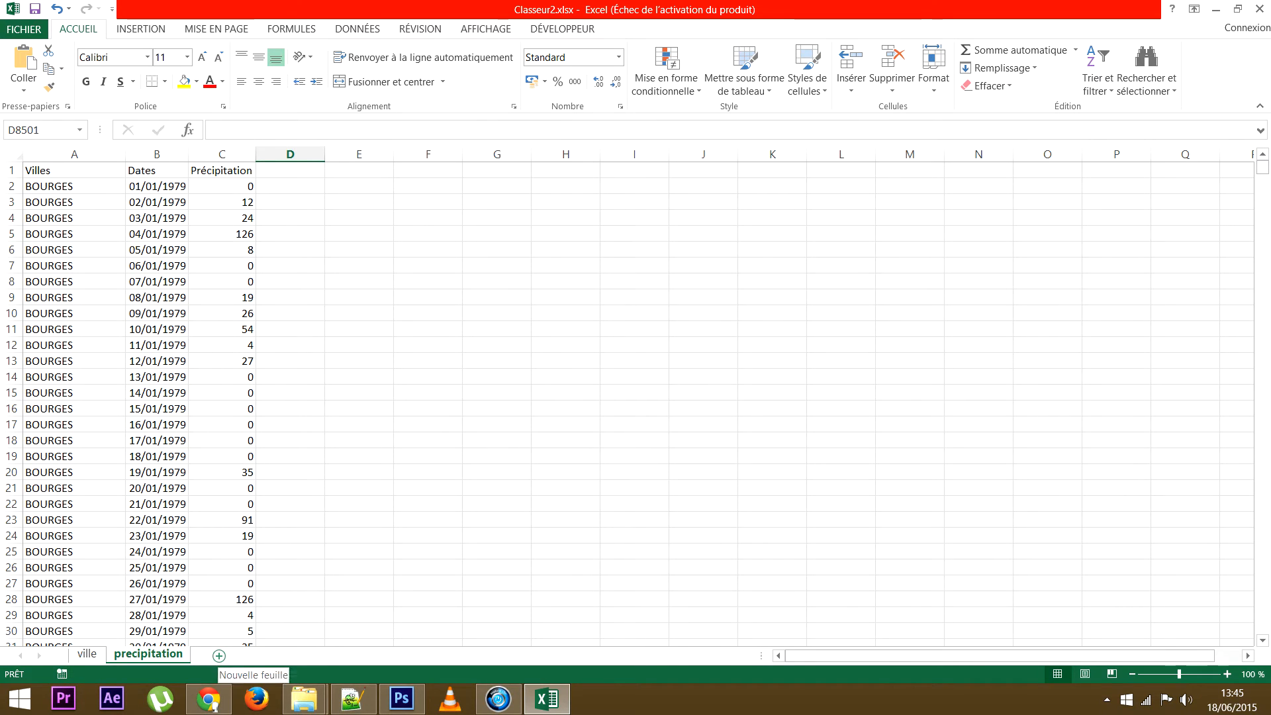
{"action": "left_click", "coordinate": [220, 655]}
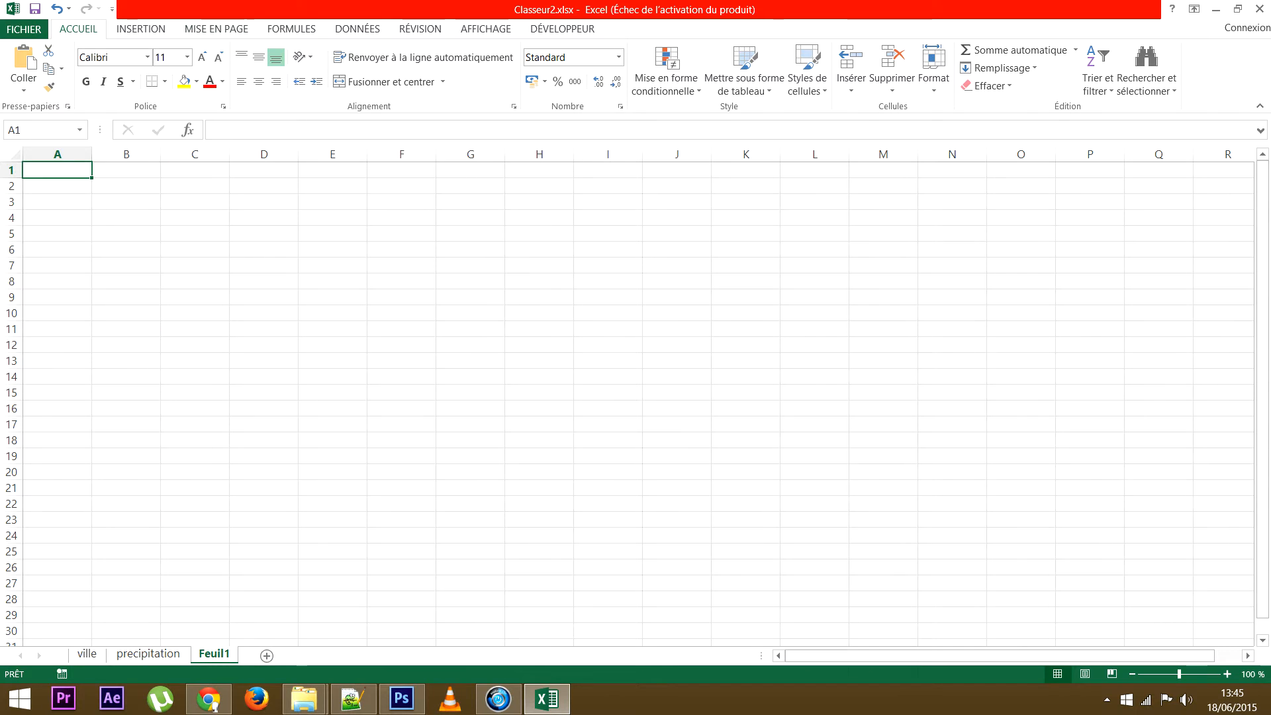
Step: Create a pivot table at Feuil1!$A$1 from columns A to C of the precipitation sheet
{"action": "left_click", "coordinate": [141, 28]}
{"action": "left_click", "coordinate": [36, 67]}
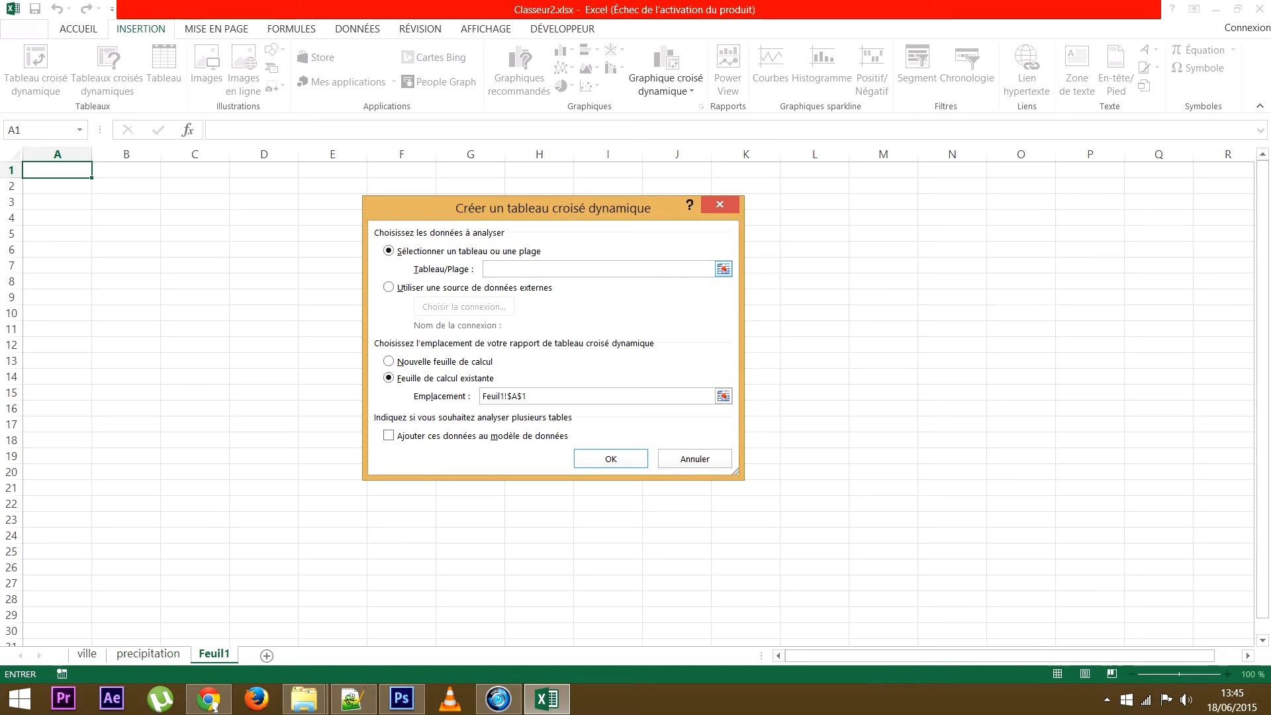
{"action": "left_click", "coordinate": [724, 268]}
{"action": "left_click", "coordinate": [148, 654]}
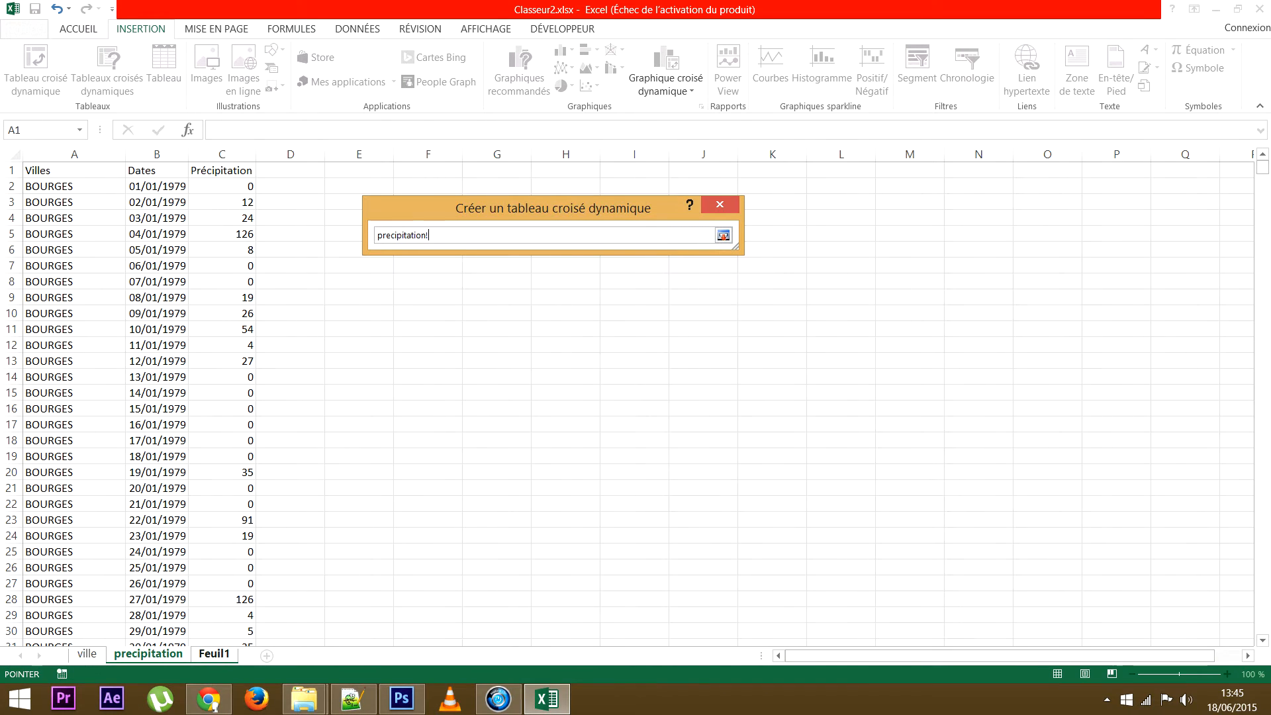
{"action": "left_click_drag", "start_coordinate": [74, 154], "coordinate": [221, 155]}
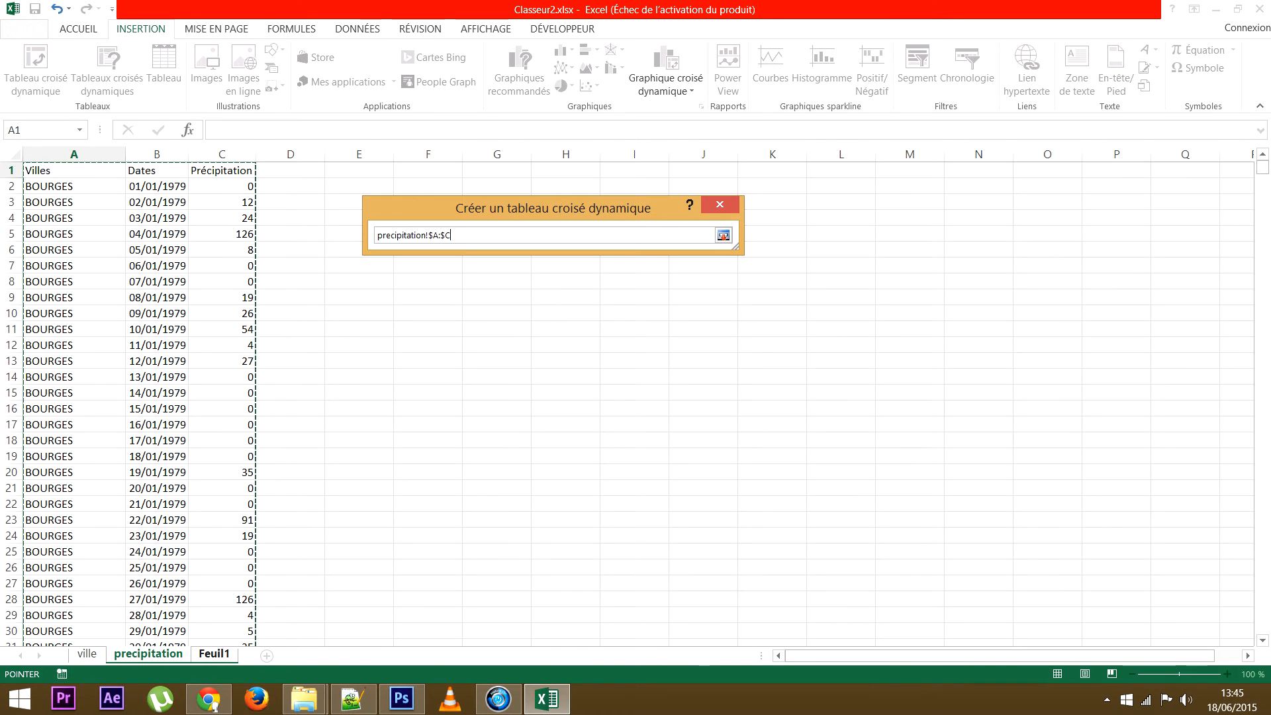
{"action": "key", "text": "Return"}
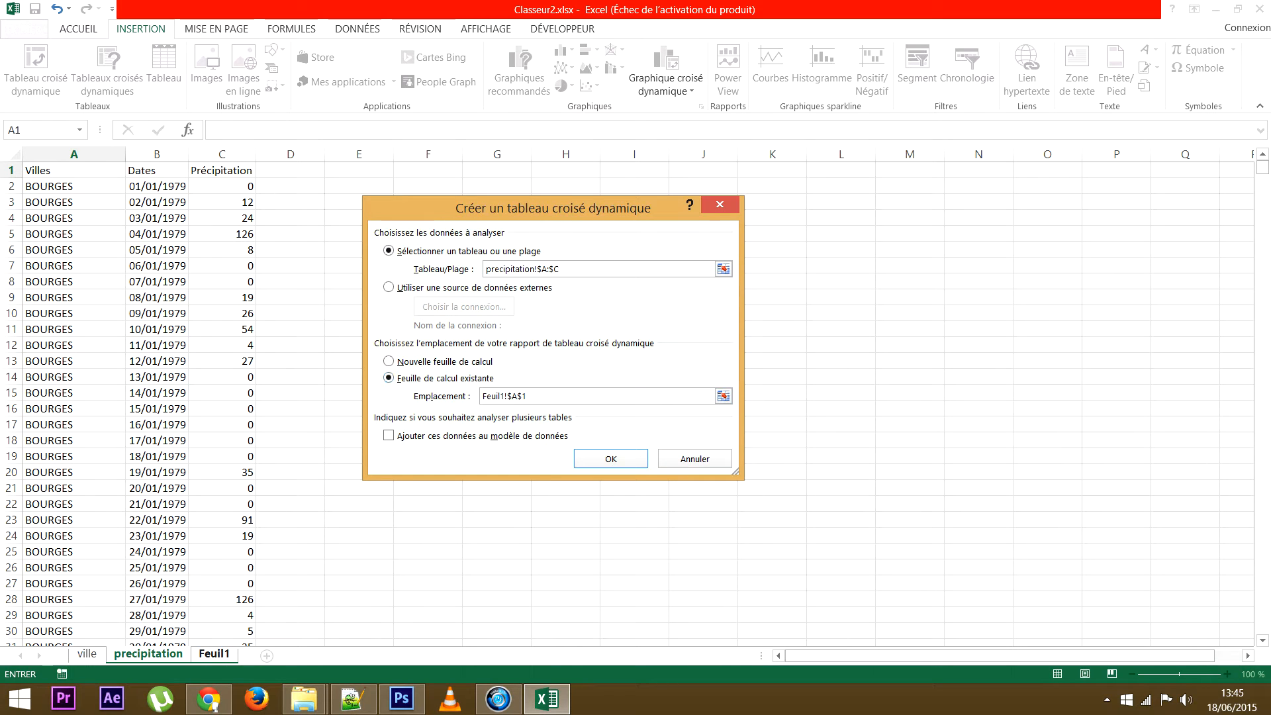
{"action": "left_click", "coordinate": [611, 459]}
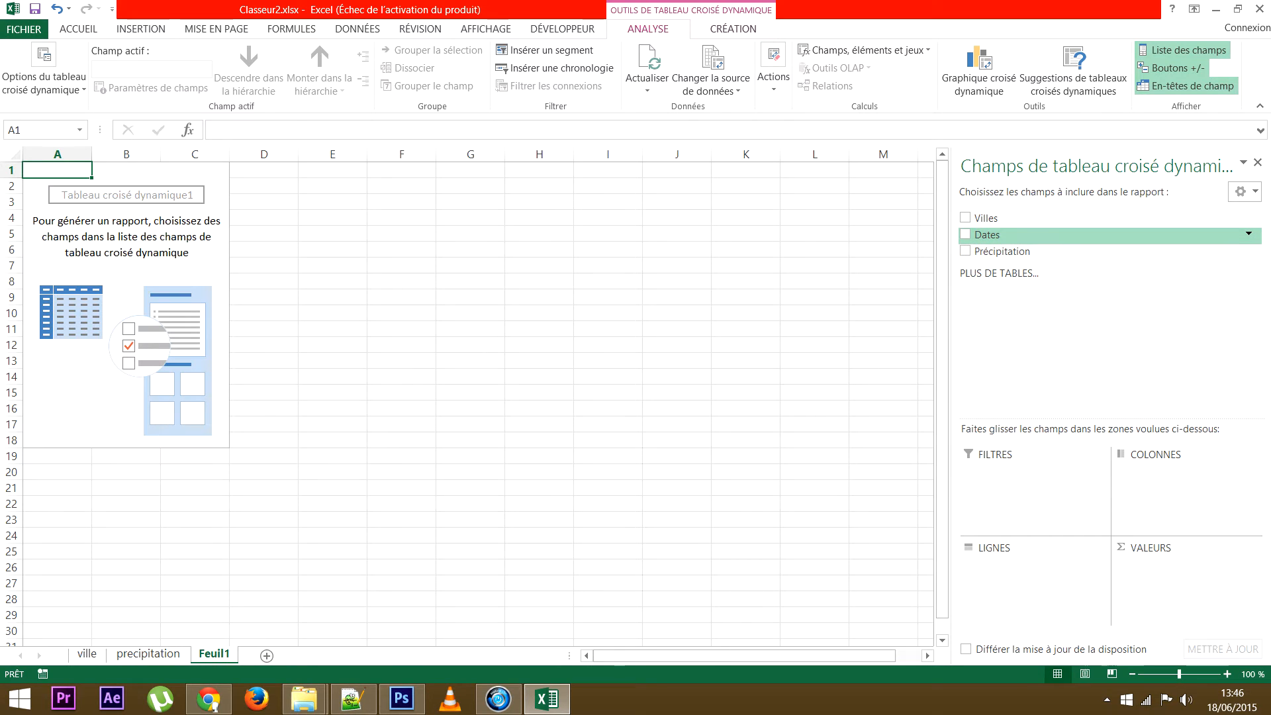
Step: Place Dates in the pivot table's rows and Précipitation in its values, summarised by average (Moyenne)
{"action": "left_click_drag", "start_coordinate": [987, 235], "coordinate": [1032, 577]}
{"action": "left_click_drag", "start_coordinate": [1001, 251], "coordinate": [1179, 577]}
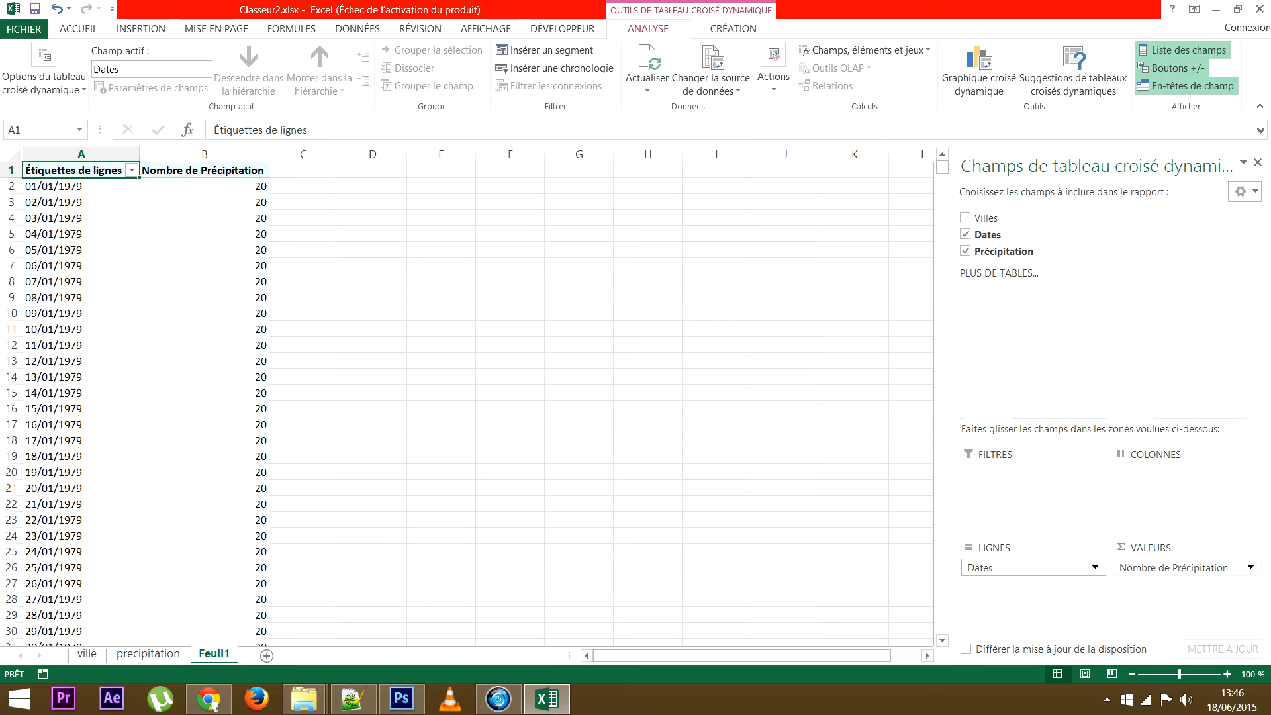
{"action": "left_click", "coordinate": [1250, 567]}
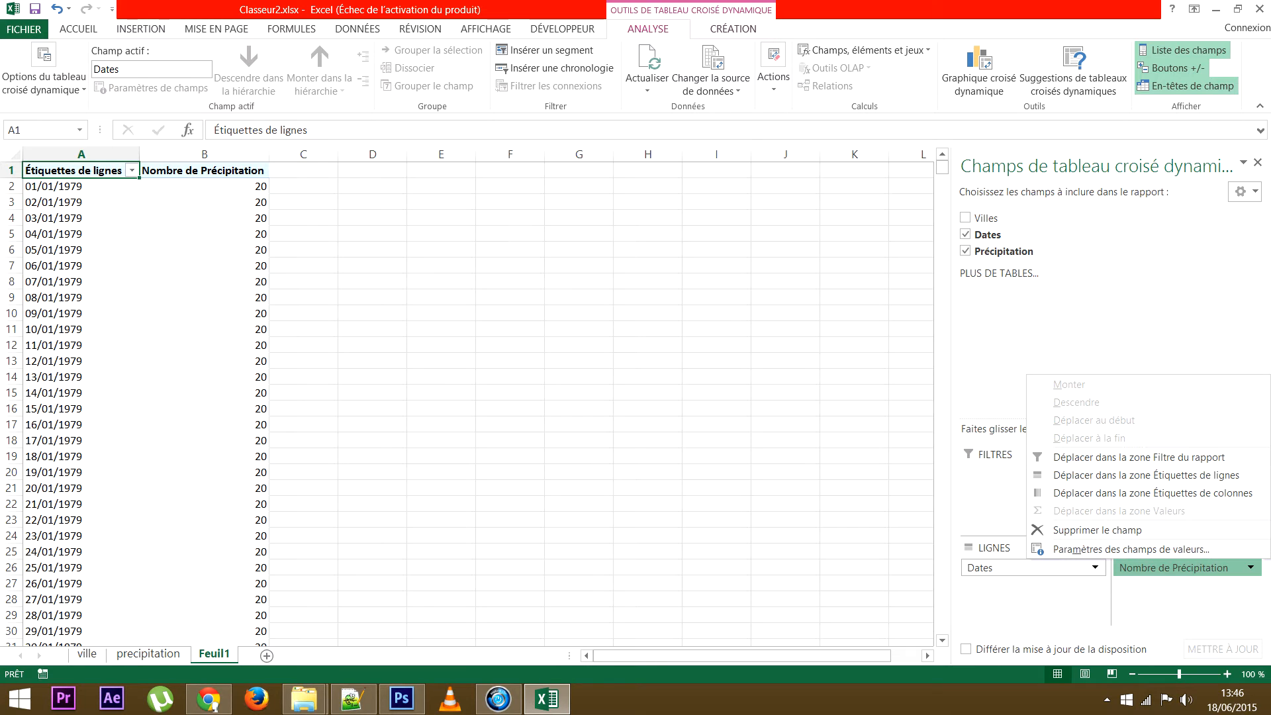
{"action": "left_click", "coordinate": [1131, 548]}
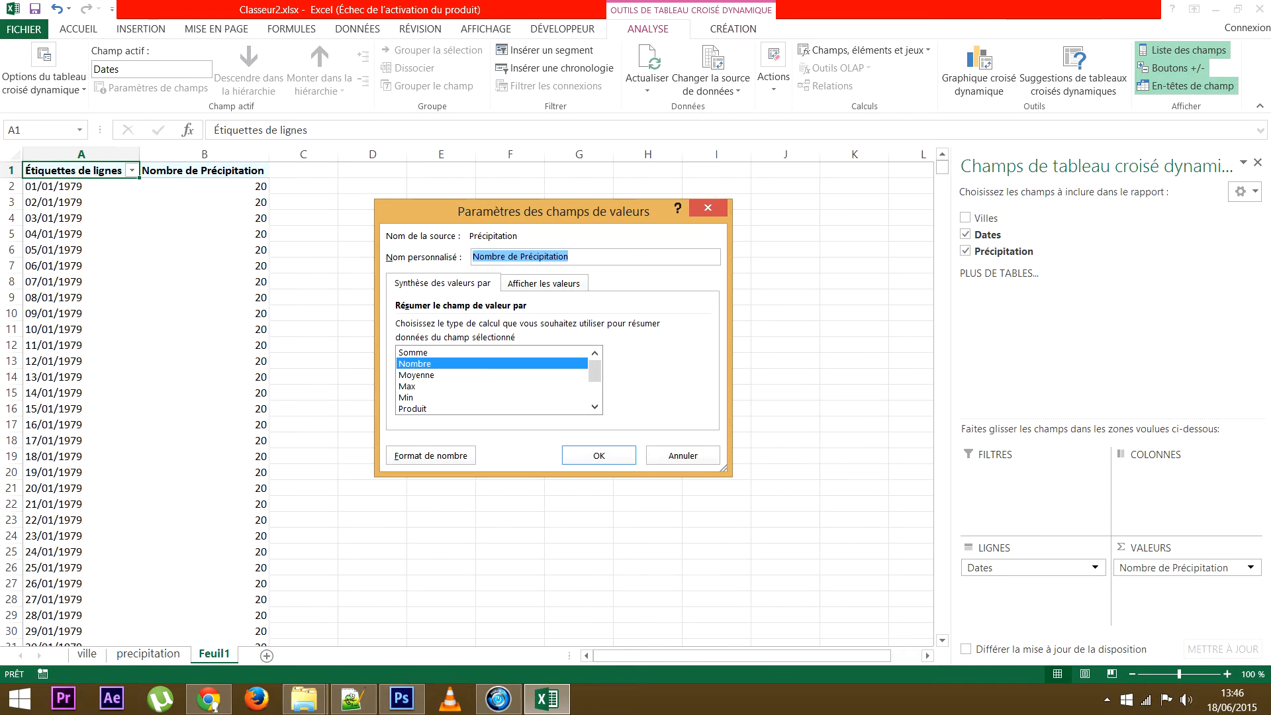
{"action": "left_click", "coordinate": [416, 375]}
{"action": "left_click", "coordinate": [599, 456]}
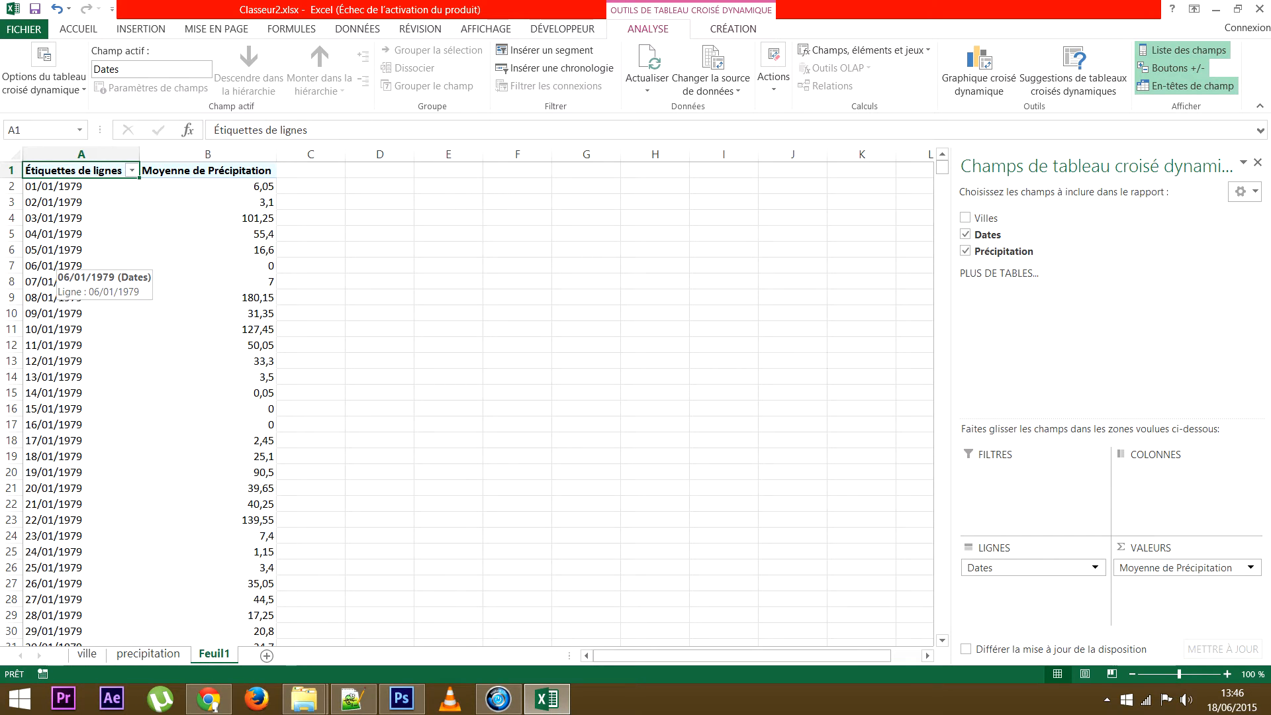
Step: Group the pivot table's Dates rows by years only (Années), without Mois
{"action": "right_click", "coordinate": [62, 266]}
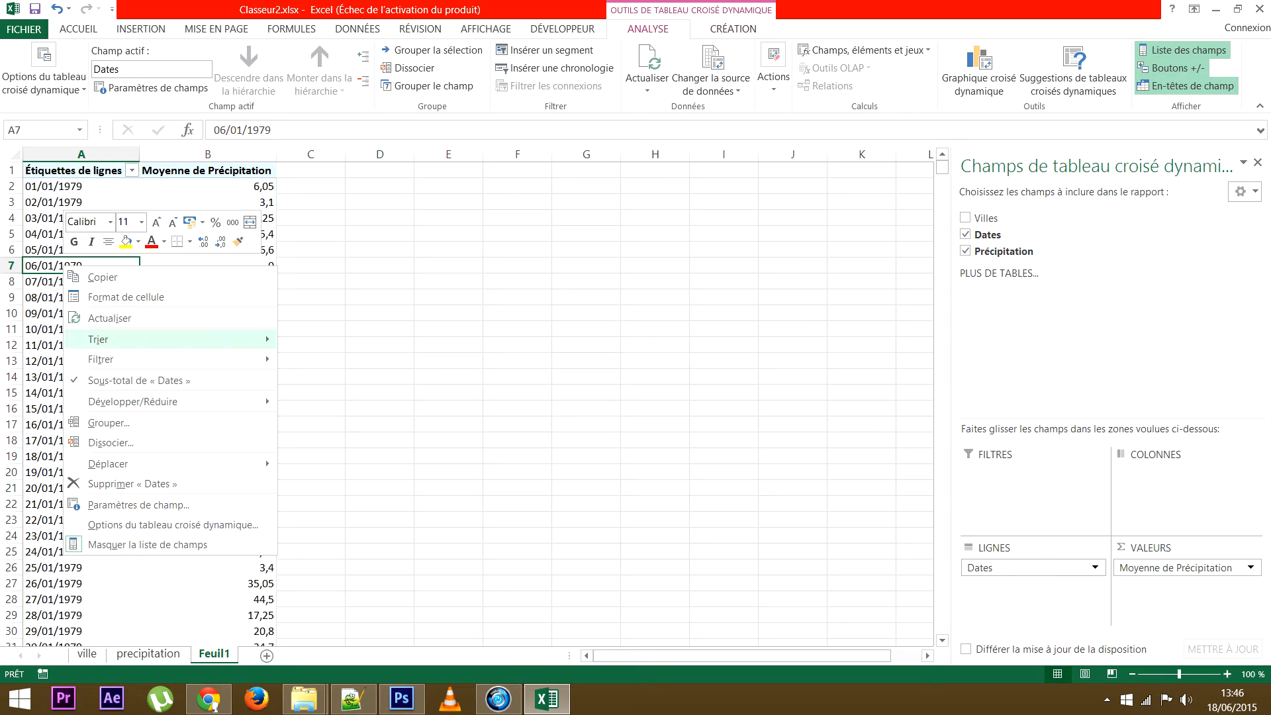
{"action": "left_click", "coordinate": [109, 422]}
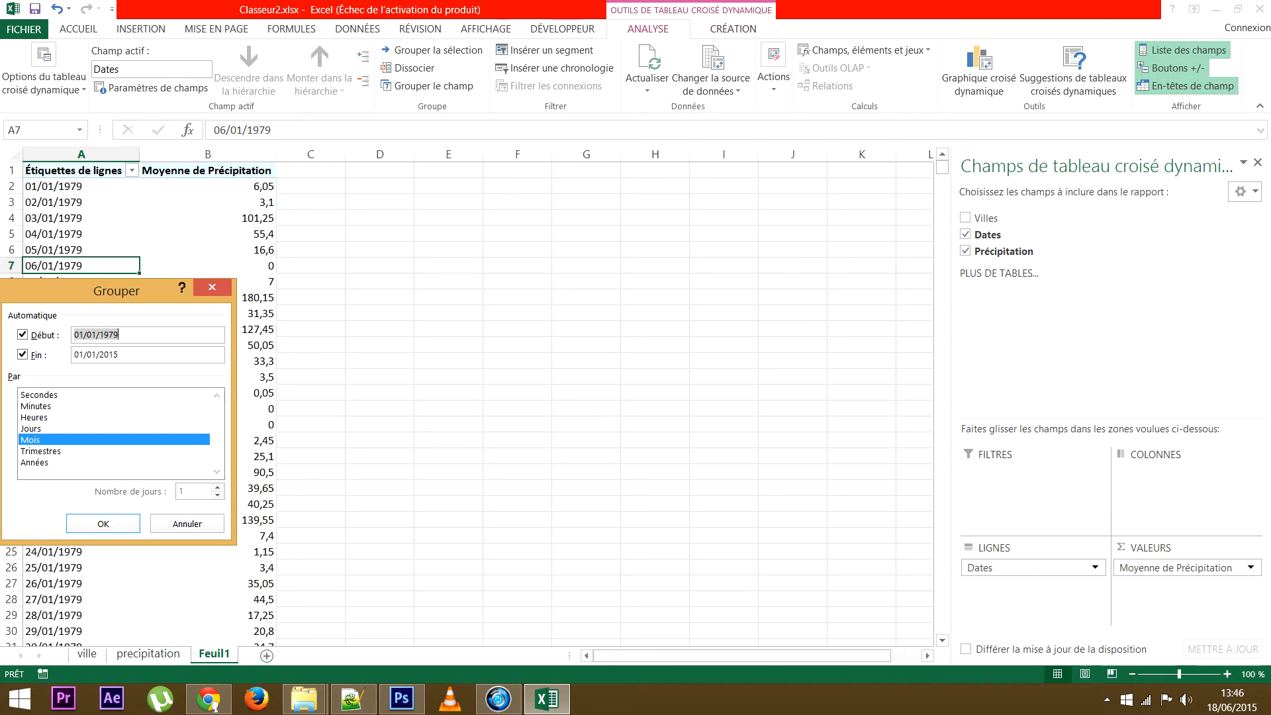
{"action": "left_click", "coordinate": [492, 374]}
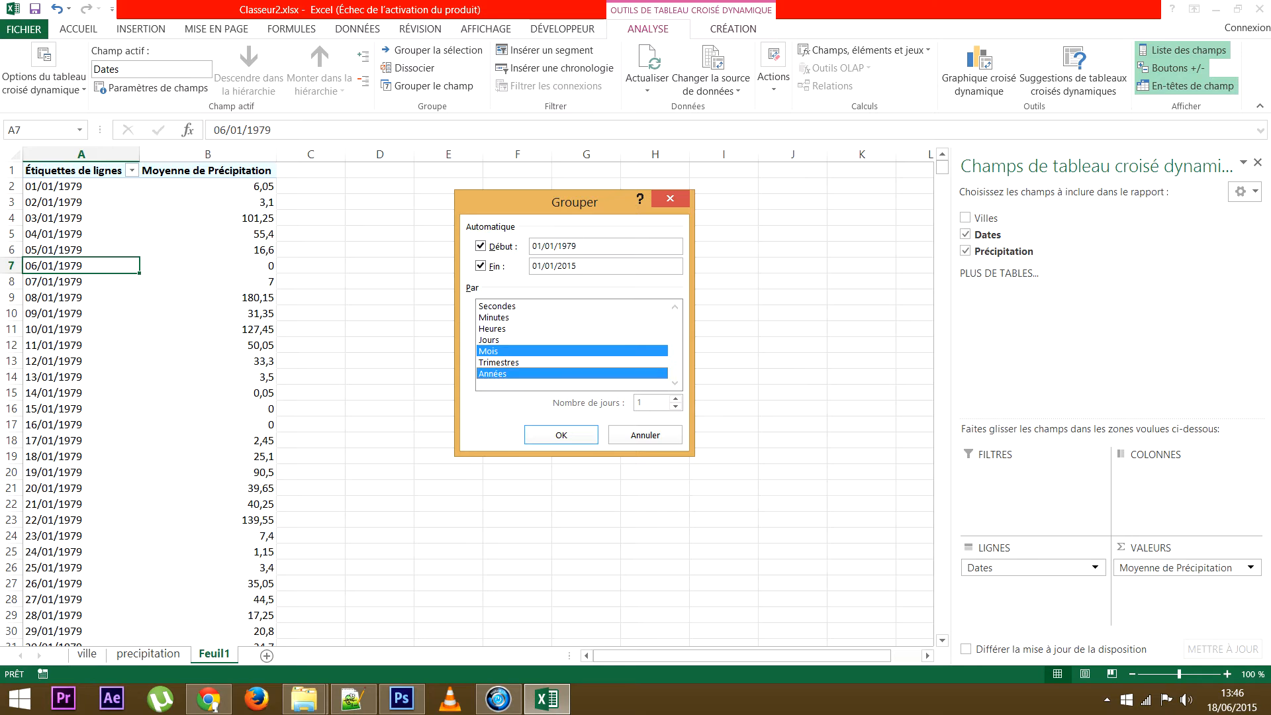
{"action": "left_click", "coordinate": [488, 351]}
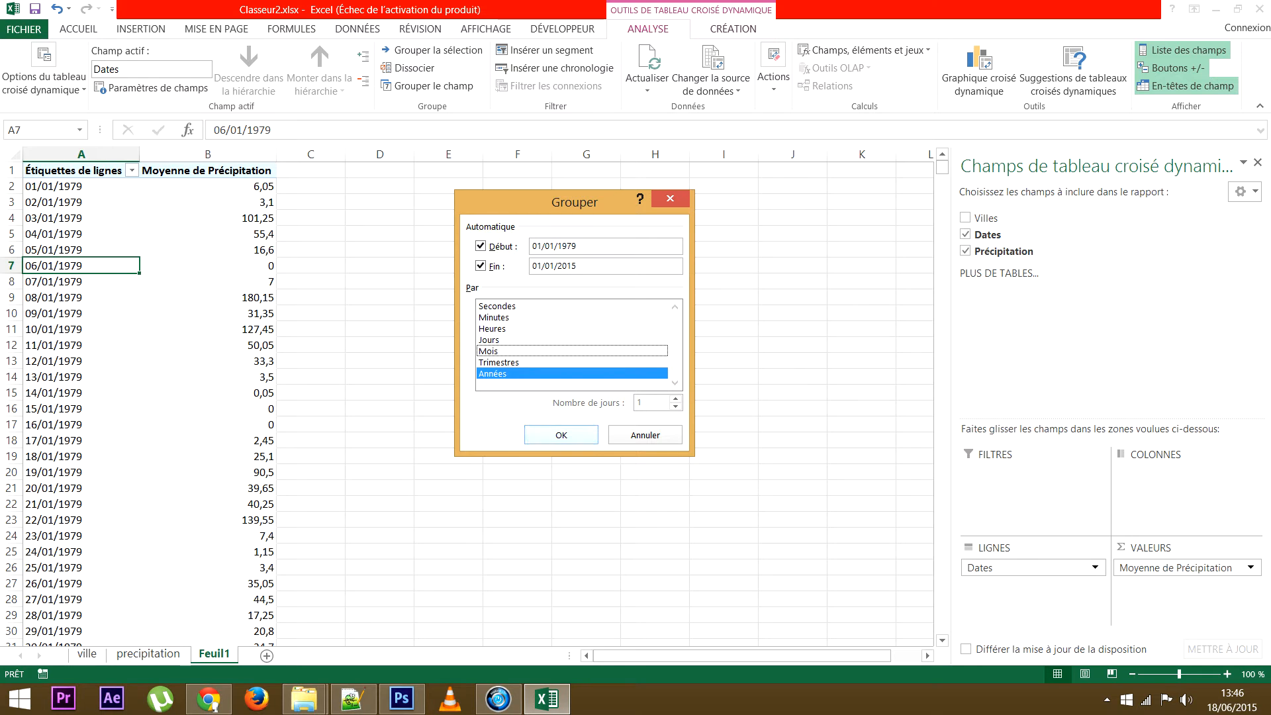
{"action": "left_click", "coordinate": [561, 434]}
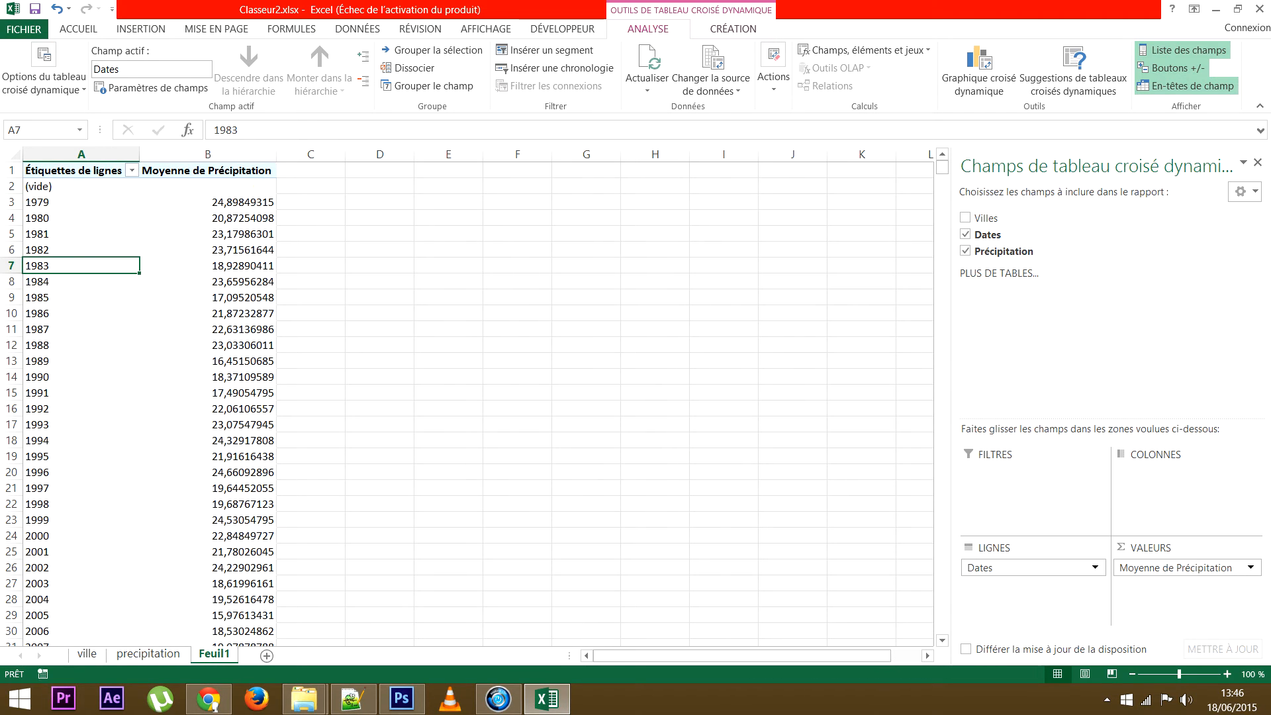
Step: Filter the blank item (vide) out of the pivot table's year row labels
{"action": "scroll", "coordinate": [463, 397], "scroll_direction": "down", "scroll_amount": 9}
{"action": "scroll", "coordinate": [464, 397], "scroll_direction": "up", "scroll_amount": 5}
{"action": "scroll", "coordinate": [463, 398], "scroll_direction": "up", "scroll_amount": 4}
{"action": "left_click", "coordinate": [132, 170]}
{"action": "left_click", "coordinate": [44, 344]}
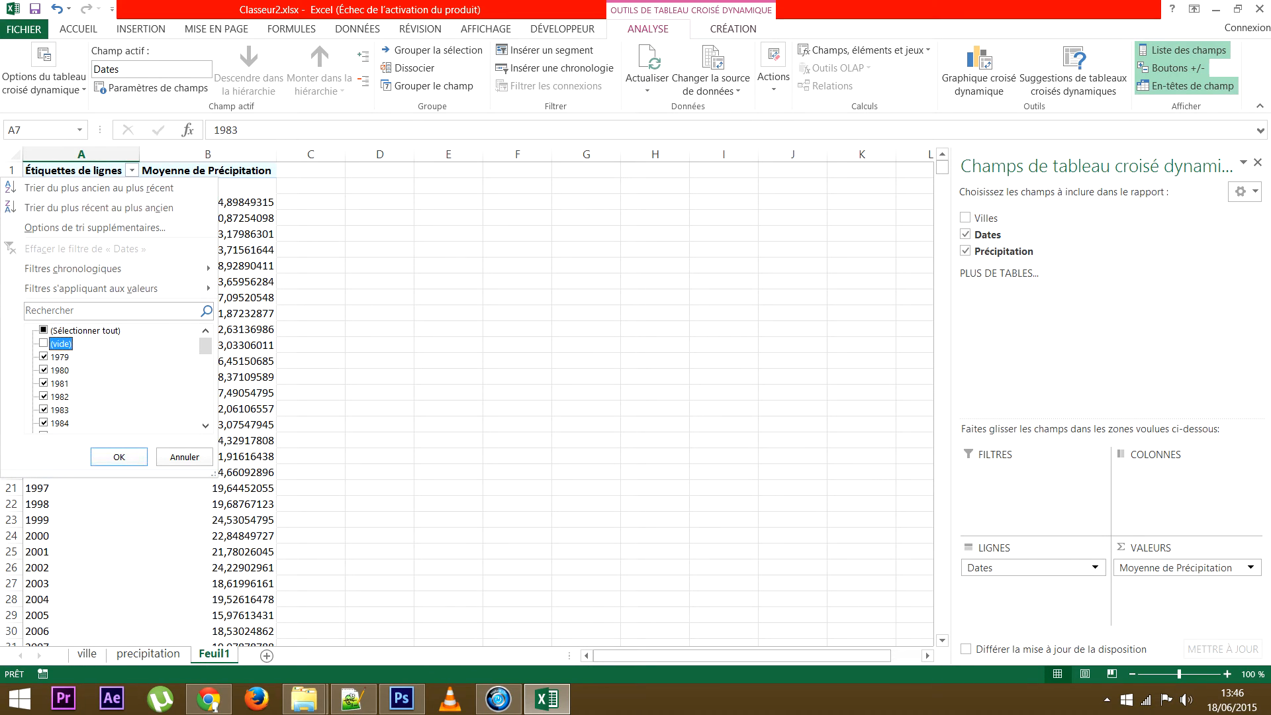
{"action": "left_click", "coordinate": [119, 457]}
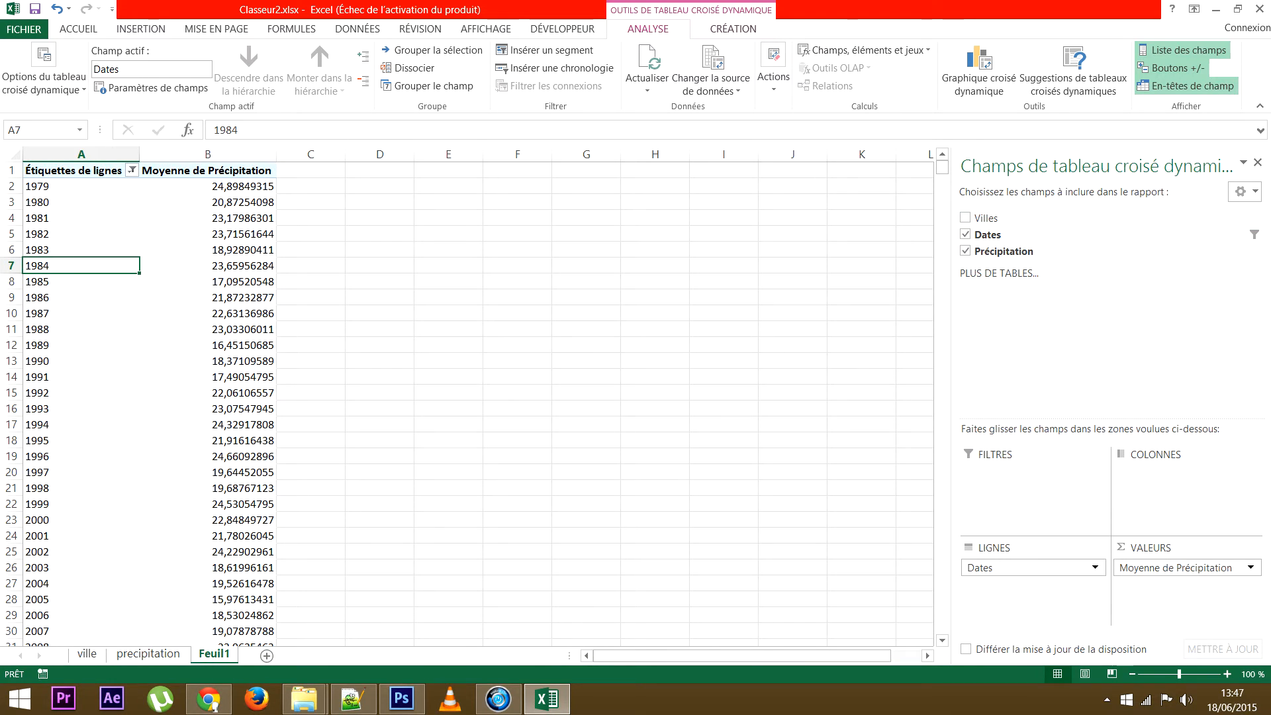
Step: Add the Villes field to the pivot table as a report filter
{"action": "scroll", "coordinate": [463, 397], "scroll_direction": "down", "scroll_amount": 5}
{"action": "scroll", "coordinate": [149, 397], "scroll_direction": "up", "scroll_amount": 8}
{"action": "left_click_drag", "start_coordinate": [986, 218], "coordinate": [1028, 487]}
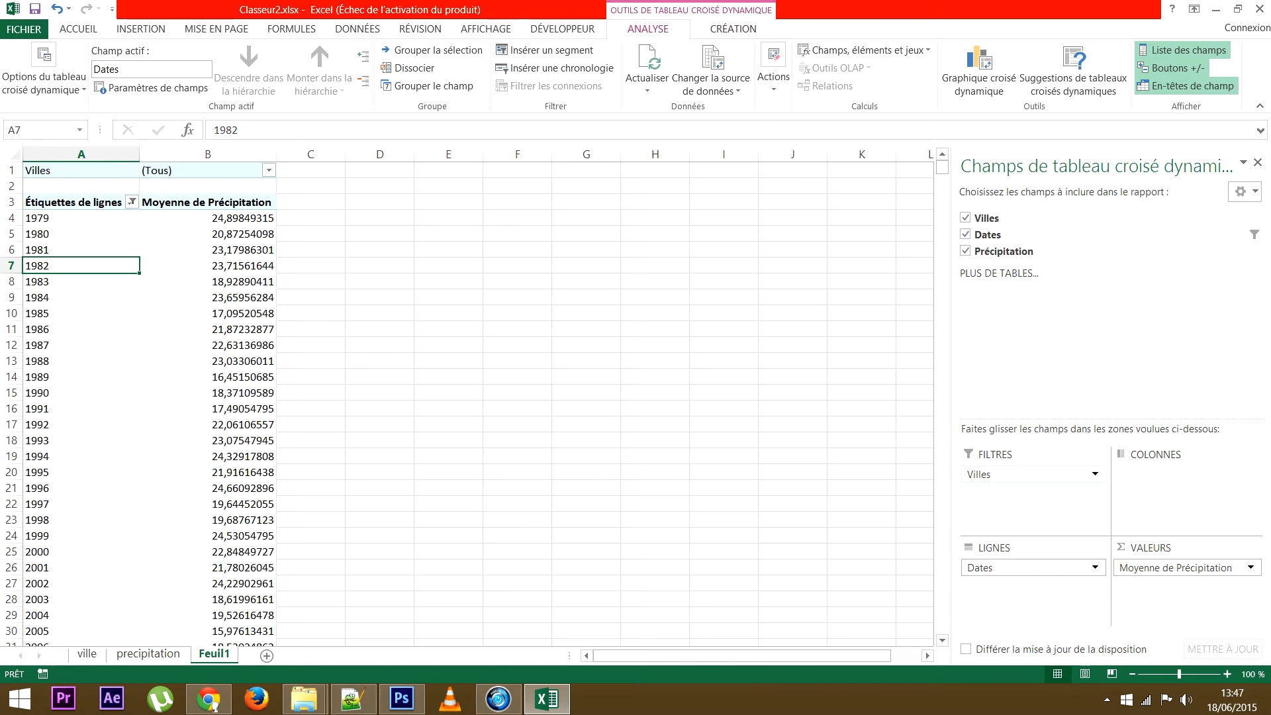
Step: Filter the pivot table by Villes to the single city ALENCON
{"action": "left_click", "coordinate": [268, 171]}
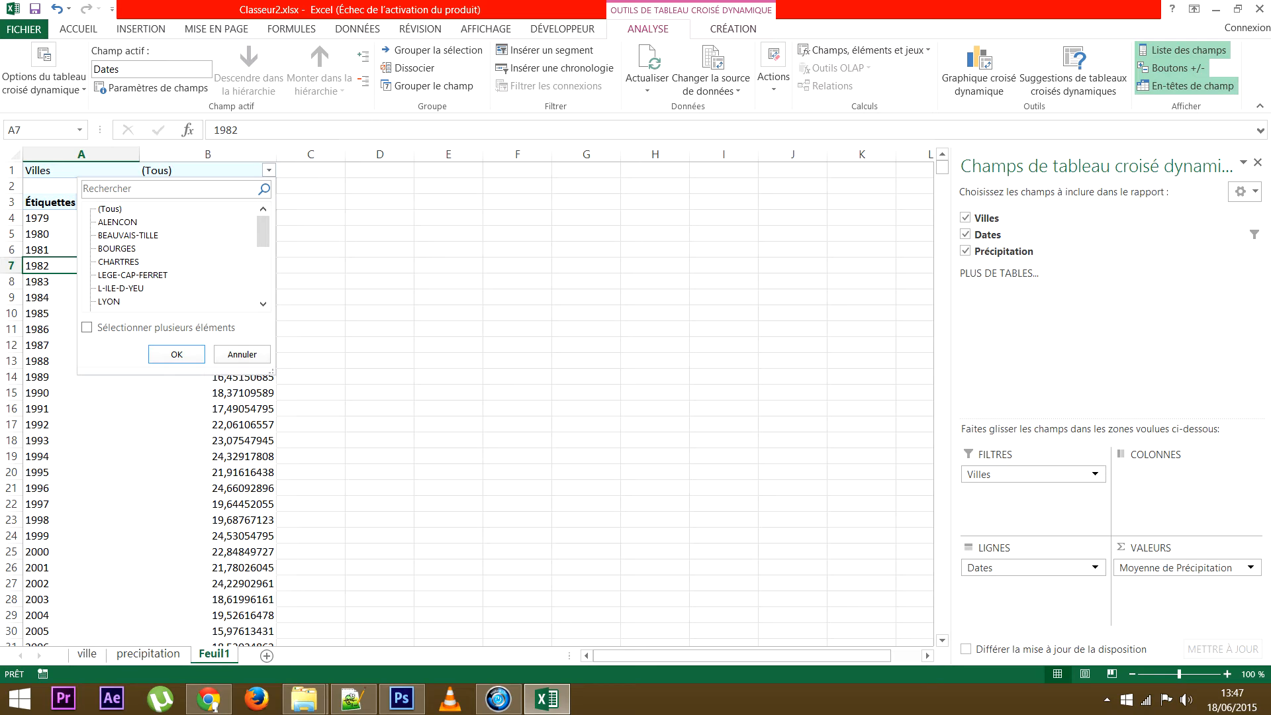
{"action": "scroll", "coordinate": [175, 258], "scroll_direction": "down", "scroll_amount": 3}
{"action": "scroll", "coordinate": [175, 258], "scroll_direction": "up", "scroll_amount": 3}
{"action": "left_click", "coordinate": [118, 222]}
{"action": "left_click", "coordinate": [176, 354]}
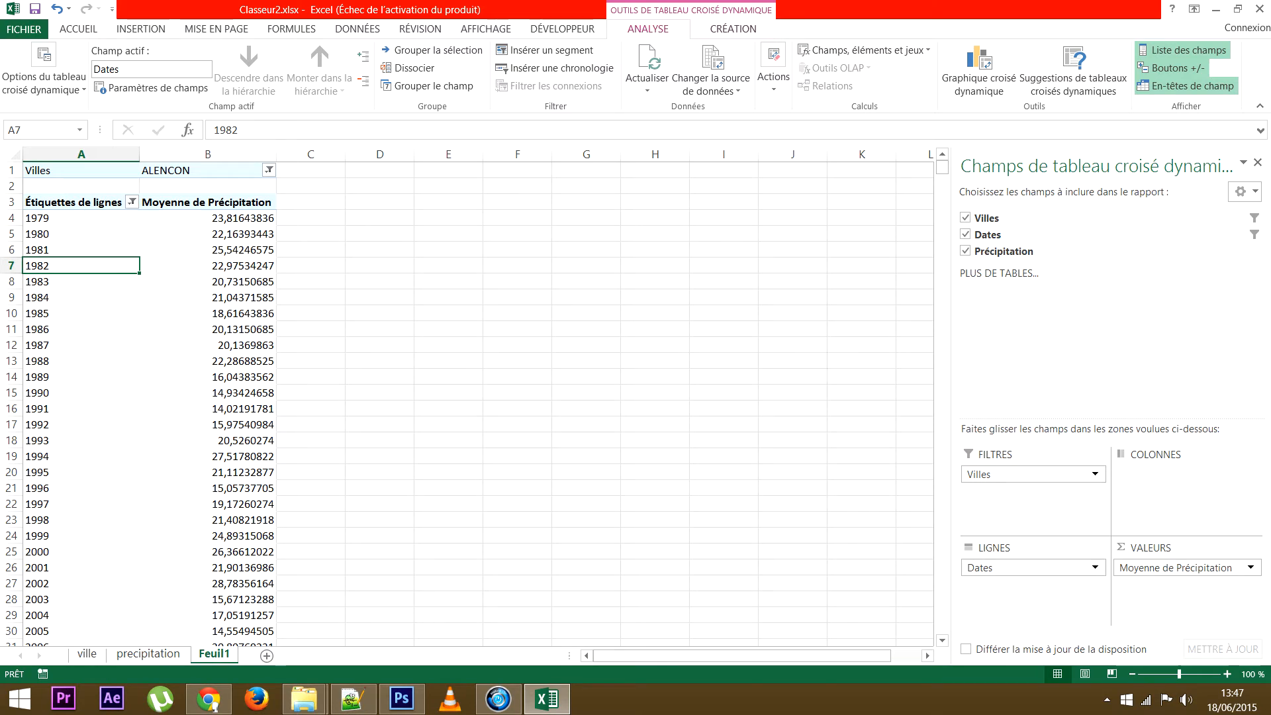
Step: Switch the Villes report filter to BEAUVAIS-TILLE
{"action": "left_click", "coordinate": [269, 170]}
{"action": "left_click", "coordinate": [128, 236]}
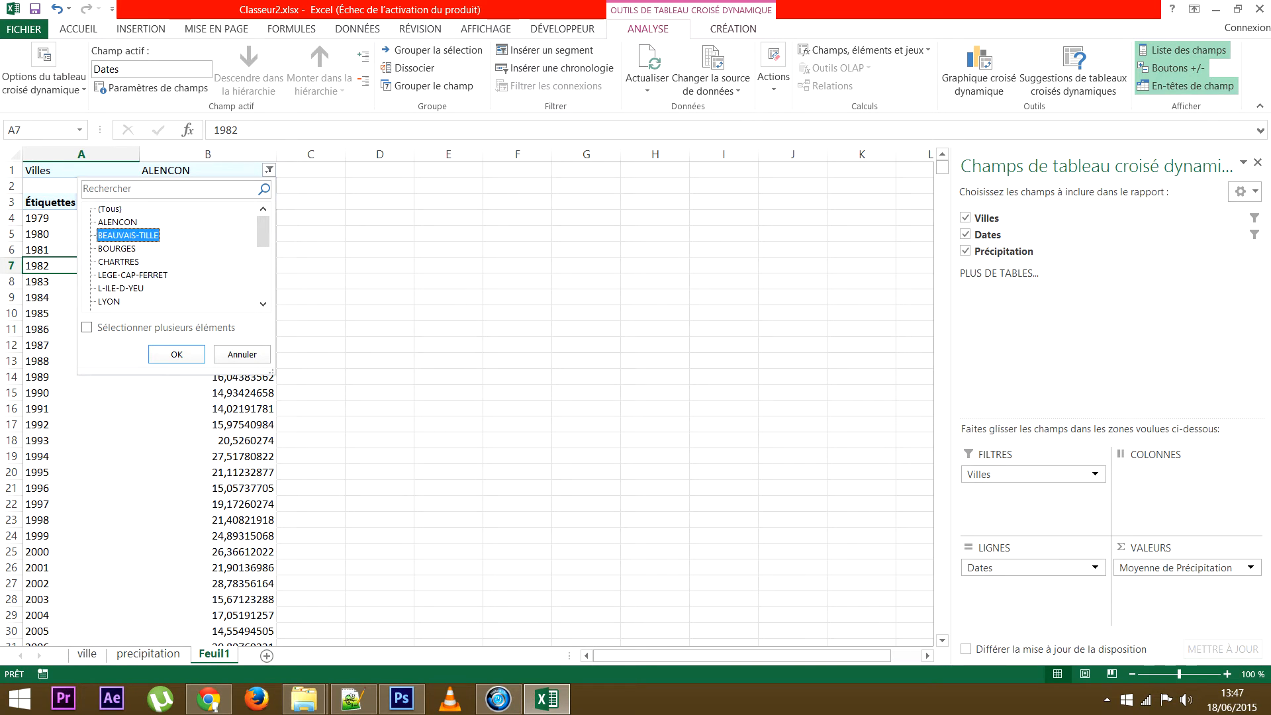
{"action": "left_click", "coordinate": [176, 354]}
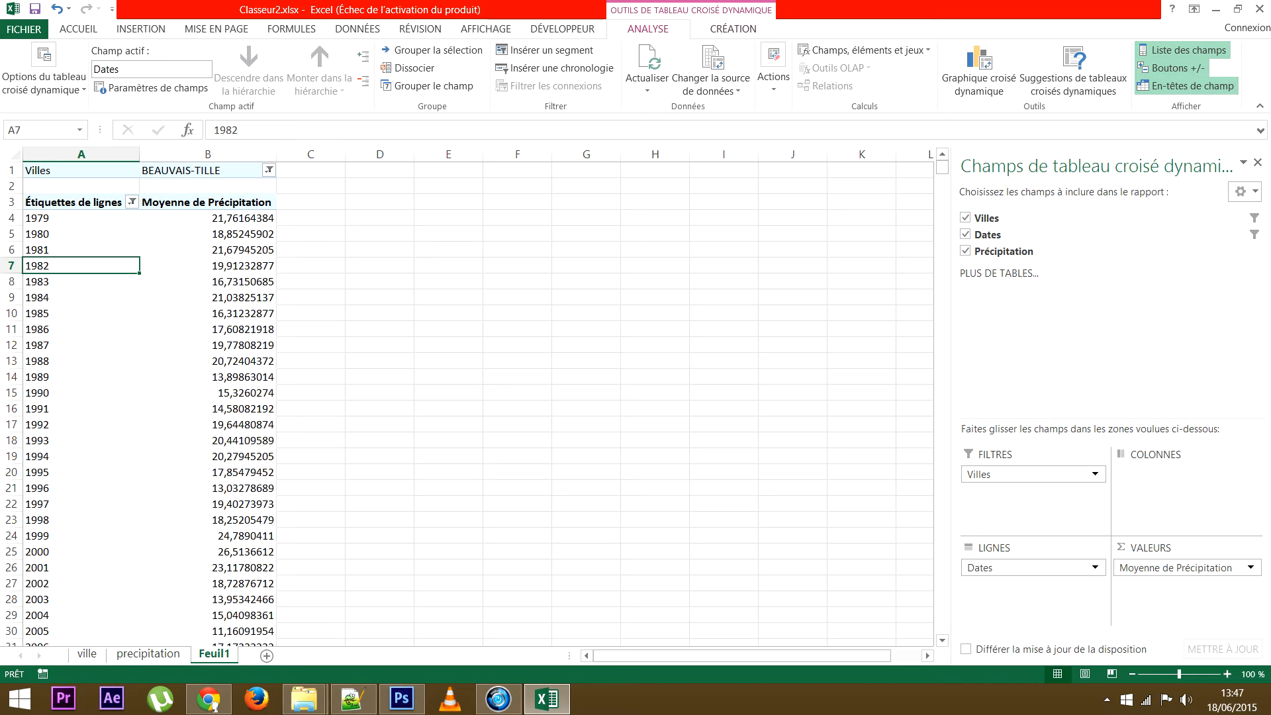
Step: Allow multiple items in the Villes report filter and include ALENCON, BEAUVAIS-TILLE and BOURGES
{"action": "left_click", "coordinate": [269, 170]}
{"action": "left_click", "coordinate": [117, 223]}
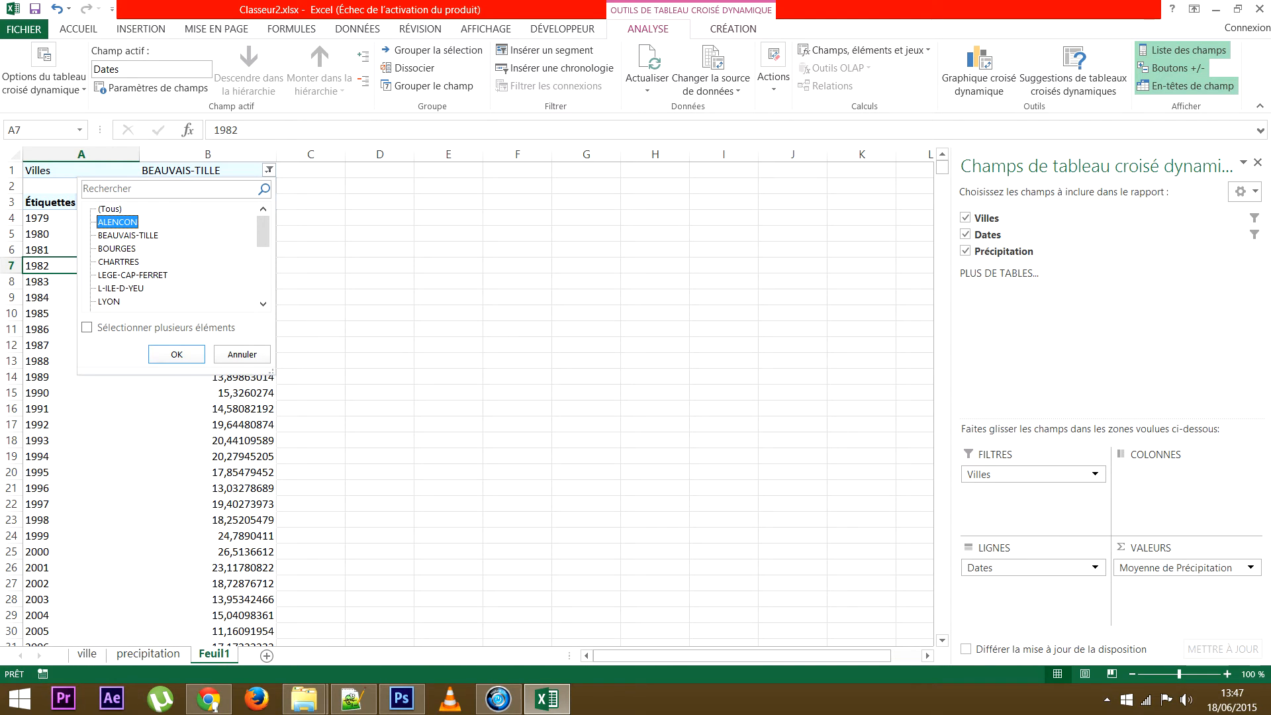
{"action": "key", "text": "Down"}
{"action": "key", "text": "Down"}
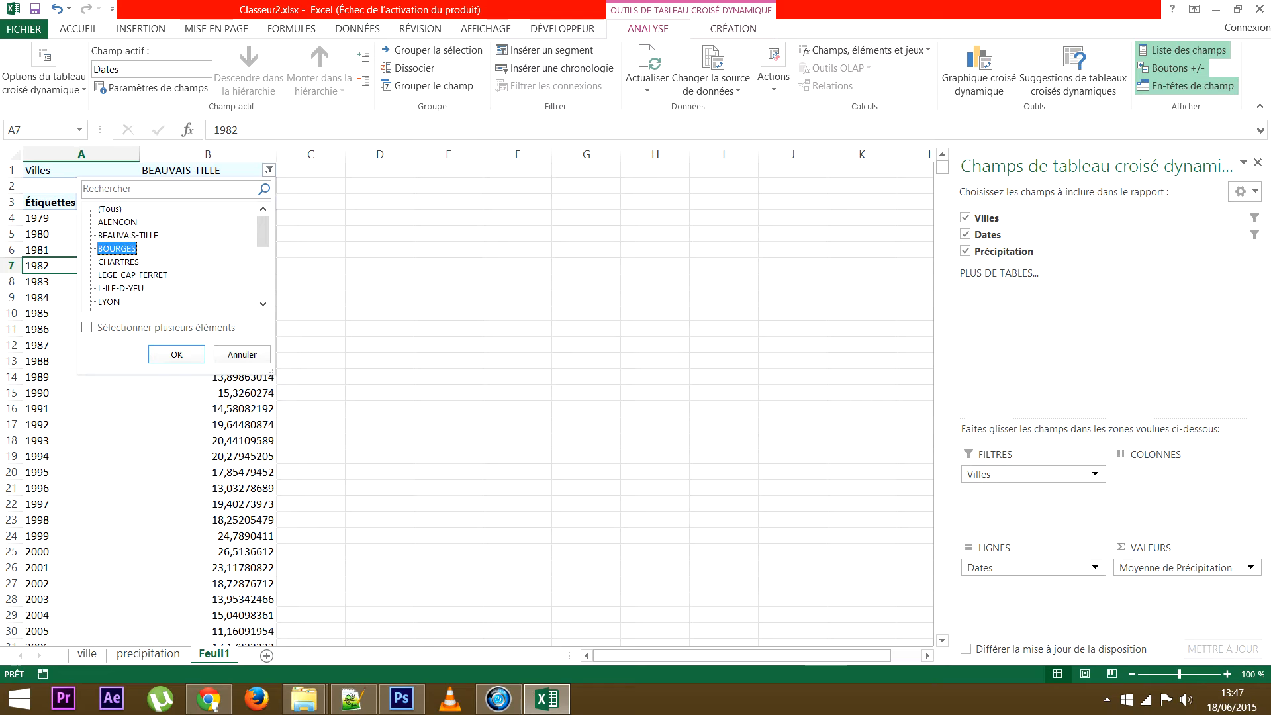
{"action": "left_click", "coordinate": [87, 328]}
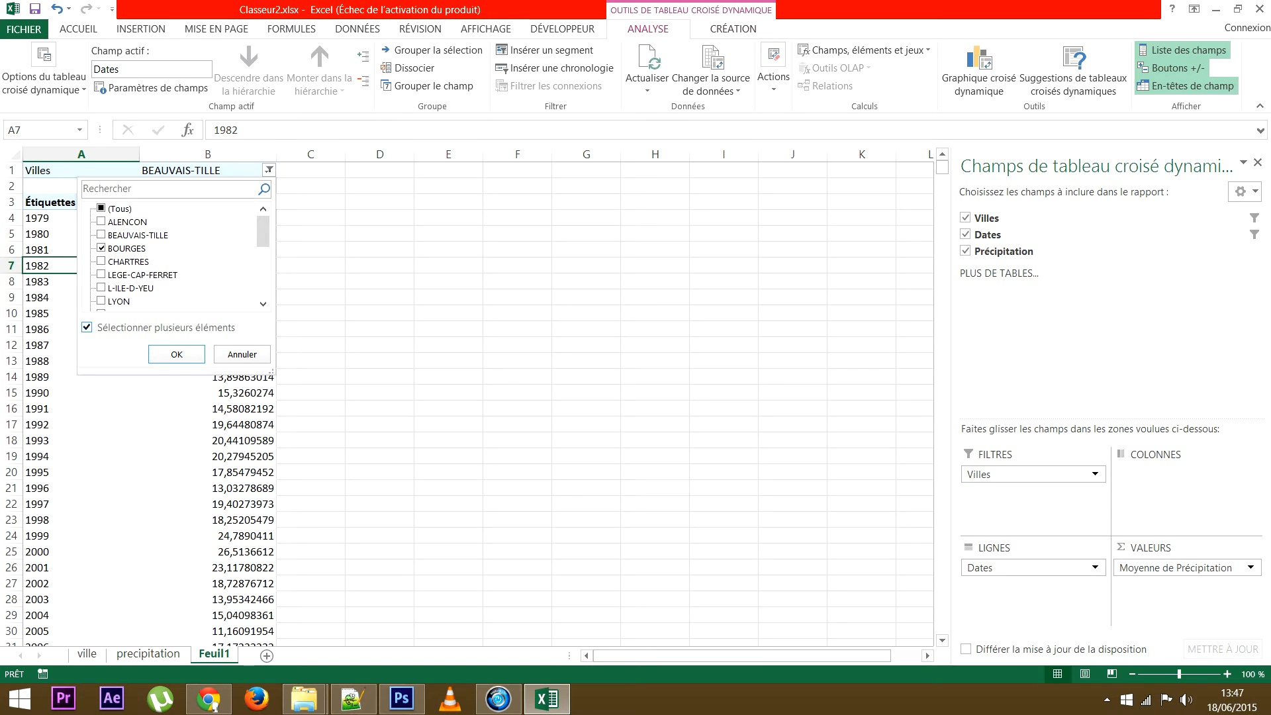
{"action": "left_click", "coordinate": [101, 235]}
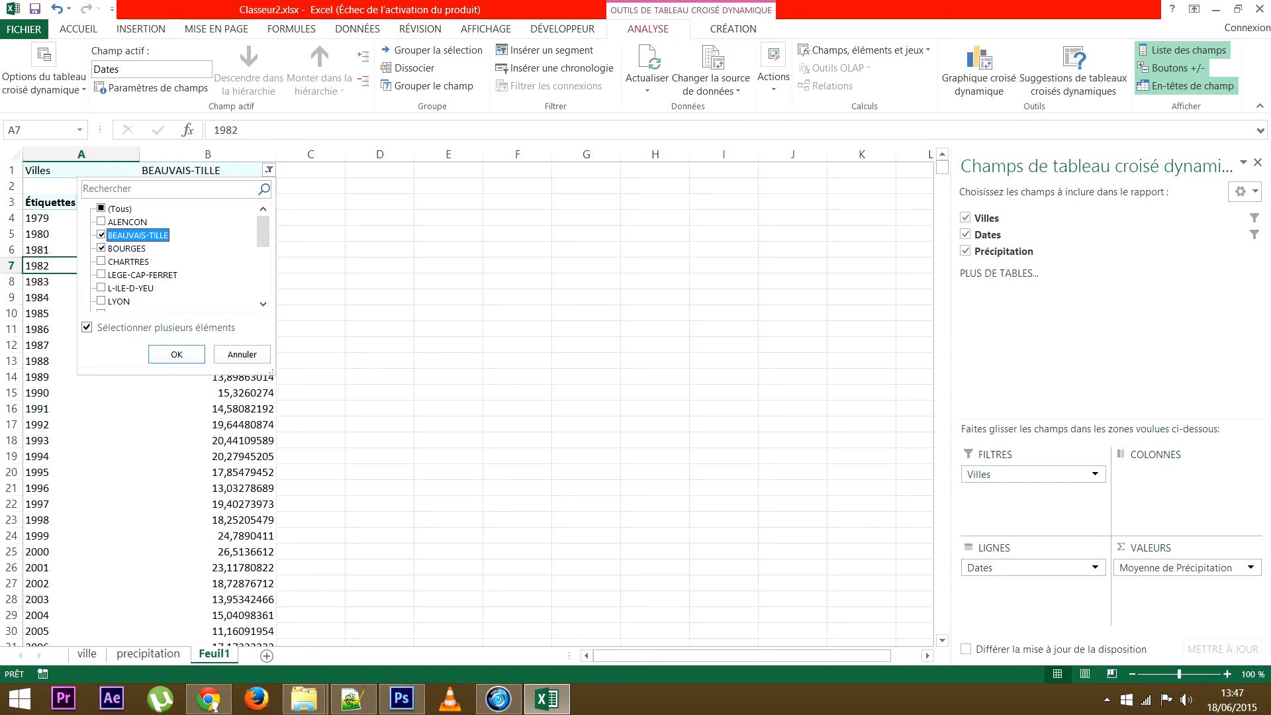
{"action": "left_click", "coordinate": [101, 222]}
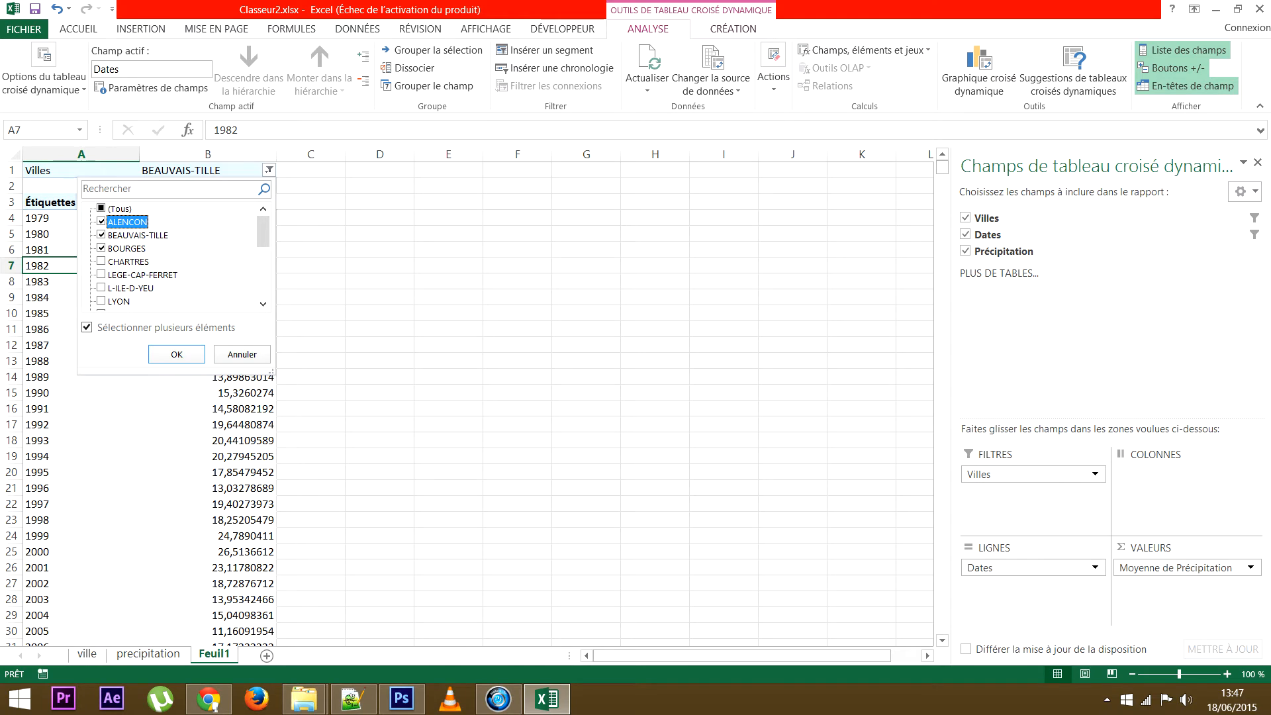
{"action": "left_click", "coordinate": [176, 354]}
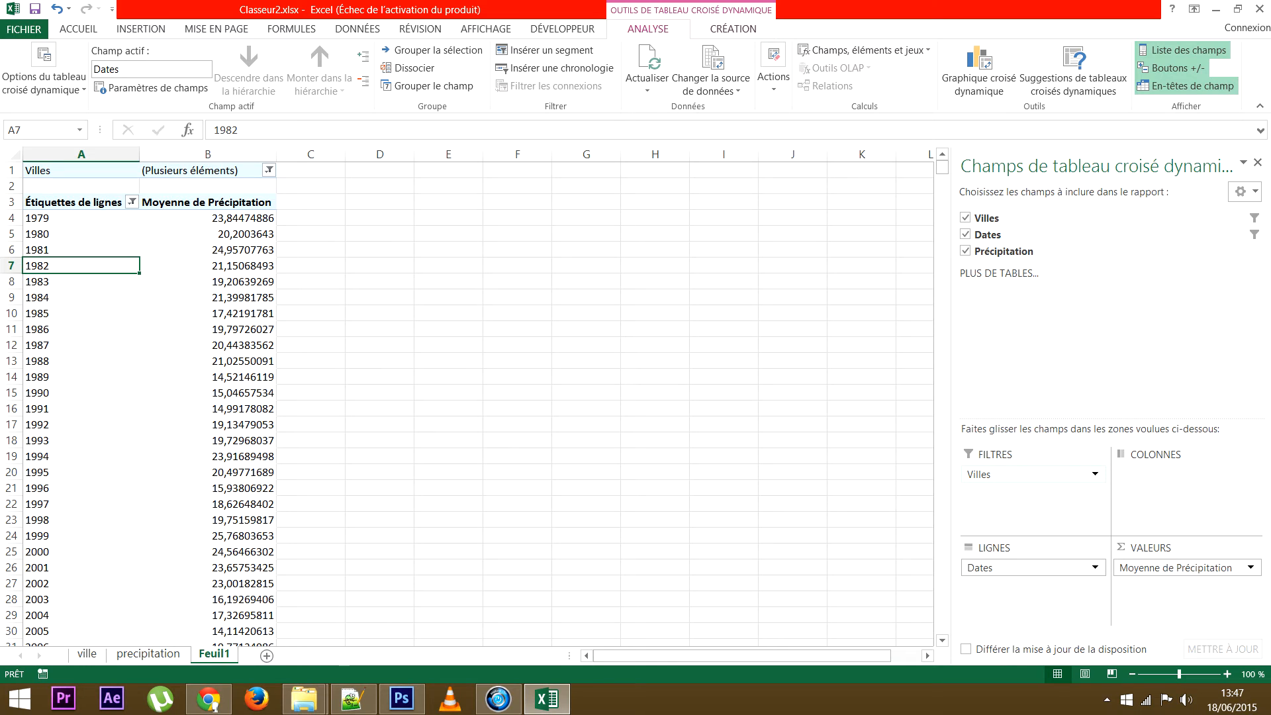
Step: Move Villes from the pivot table's filters to its columns and include all cities
{"action": "left_click_drag", "start_coordinate": [1019, 475], "coordinate": [1165, 479]}
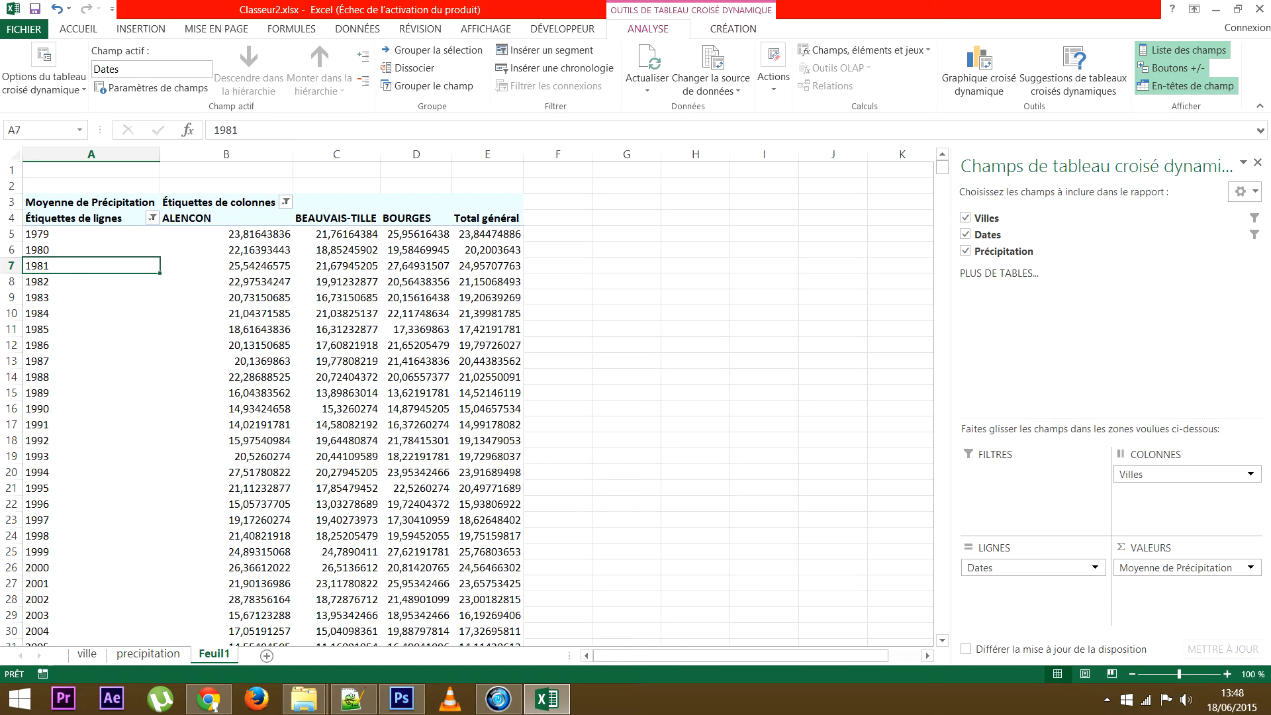
{"action": "left_click", "coordinate": [285, 202]}
{"action": "left_click", "coordinate": [118, 362]}
{"action": "left_click", "coordinate": [118, 362]}
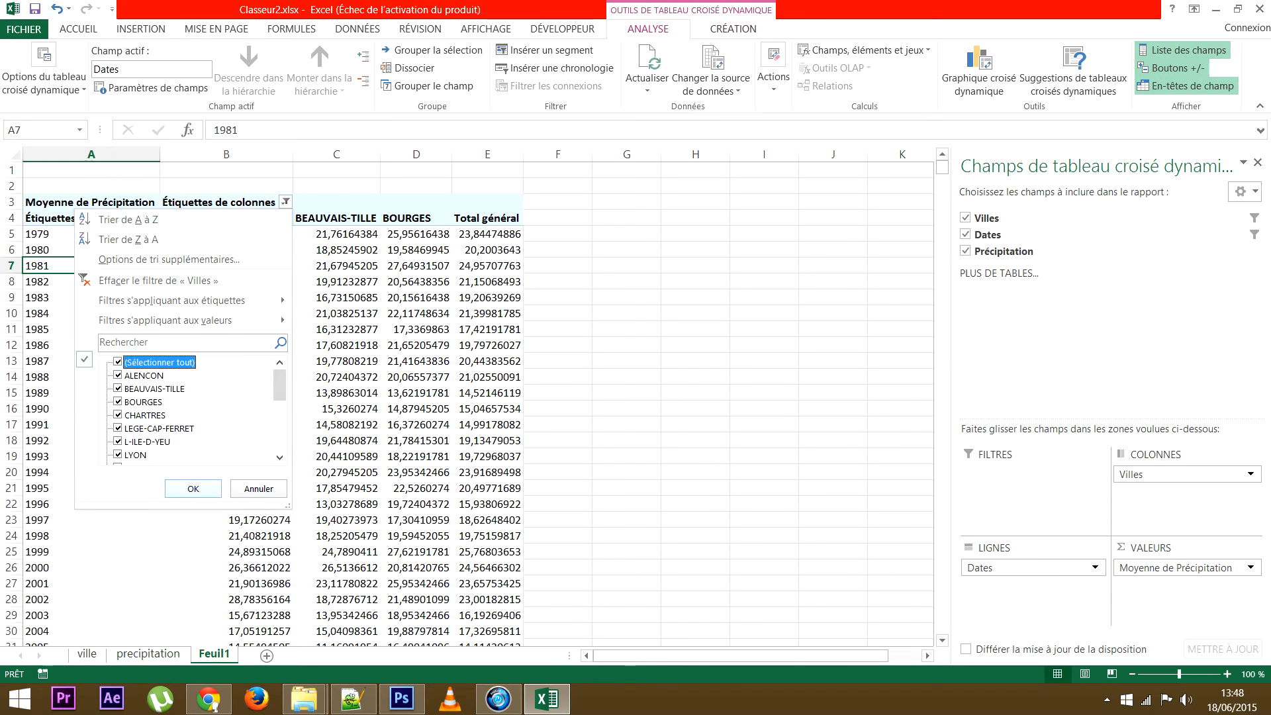
{"action": "left_click", "coordinate": [194, 488]}
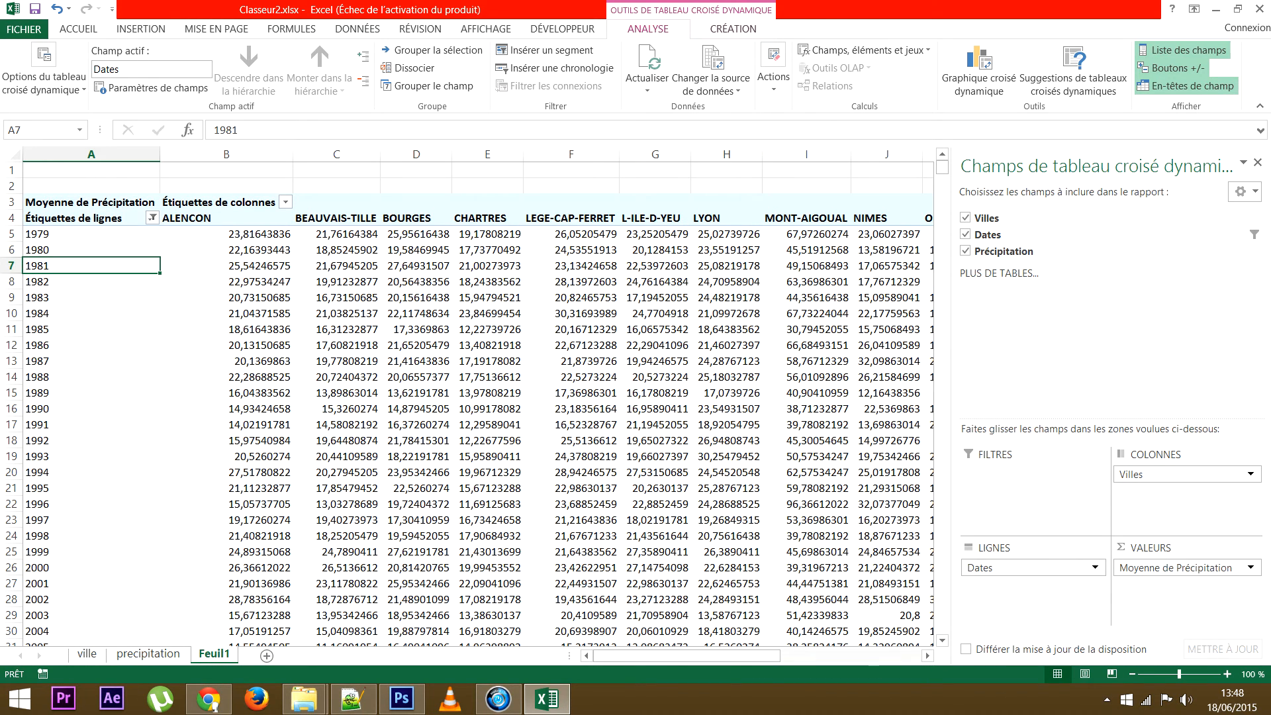
Step: Examine the yearly averages of every city down to the totals, checking the TOUSSUS LE NOBLE column for missing years
{"action": "left_click_drag", "start_coordinate": [599, 655], "coordinate": [740, 656]}
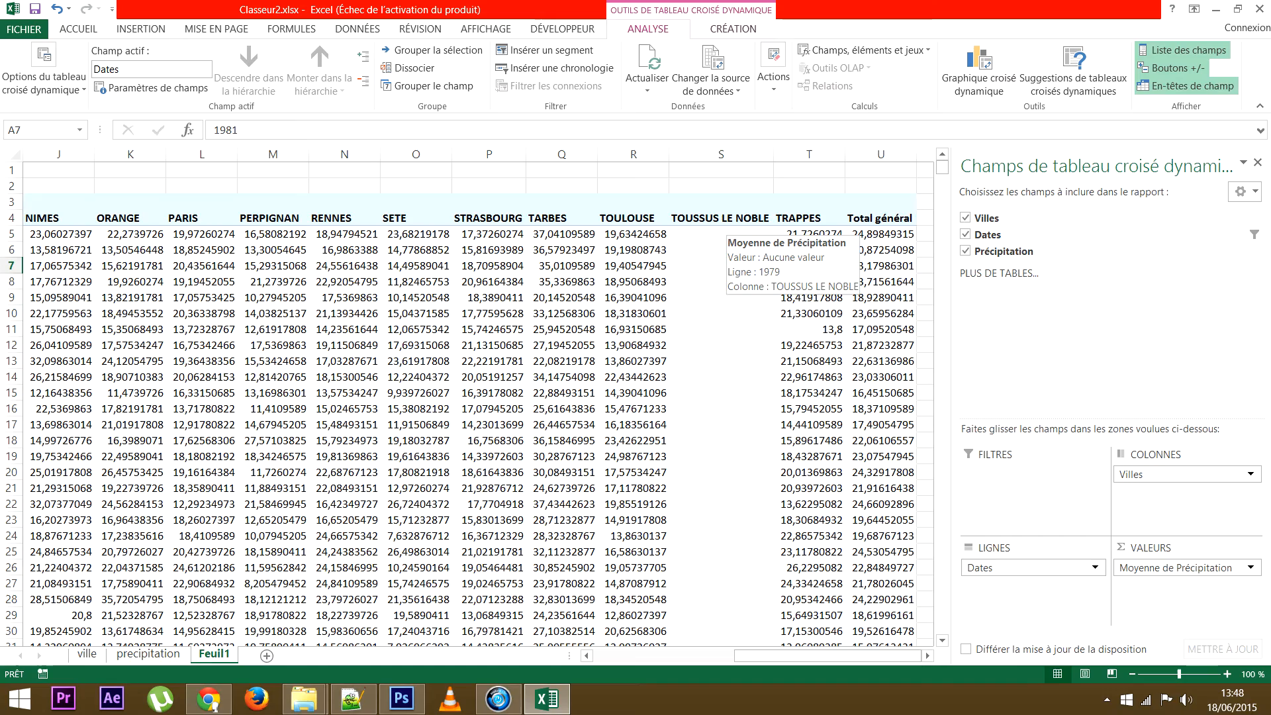
{"action": "scroll", "coordinate": [728, 232], "scroll_direction": "down", "scroll_amount": 4}
{"action": "scroll", "coordinate": [477, 397], "scroll_direction": "down", "scroll_amount": 2}
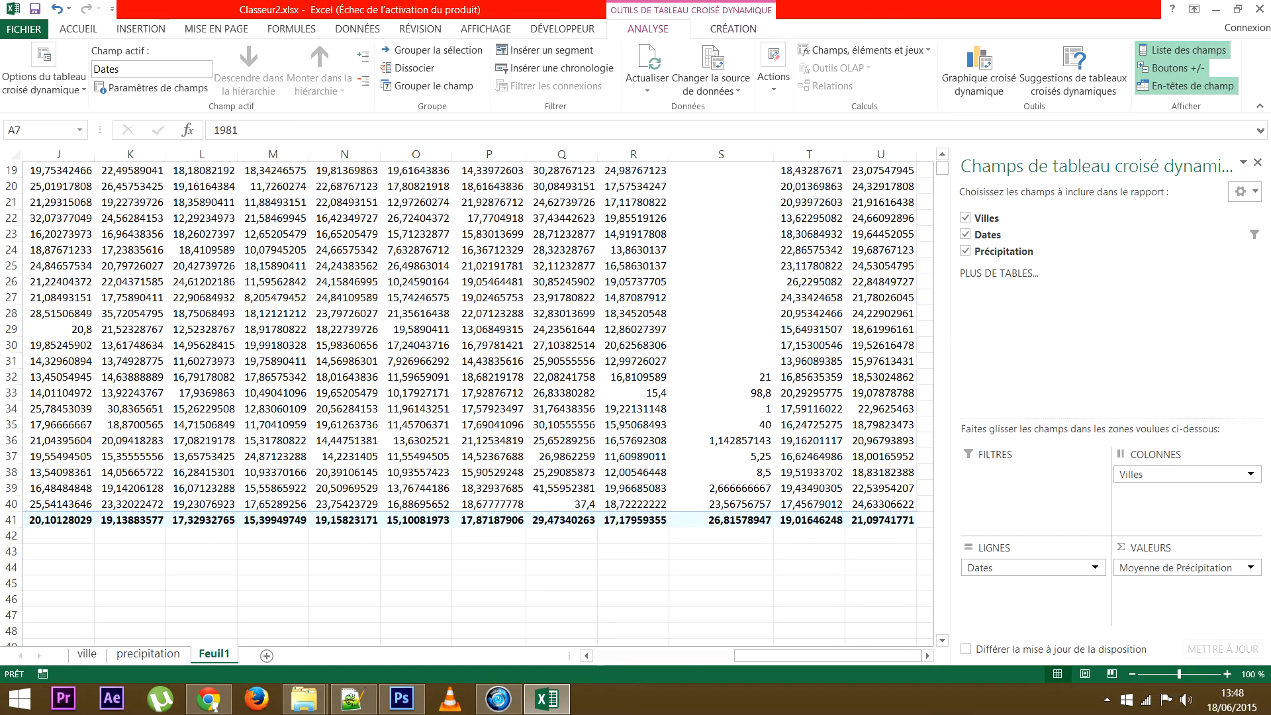
{"action": "mouse_move", "coordinate": [750, 374]}
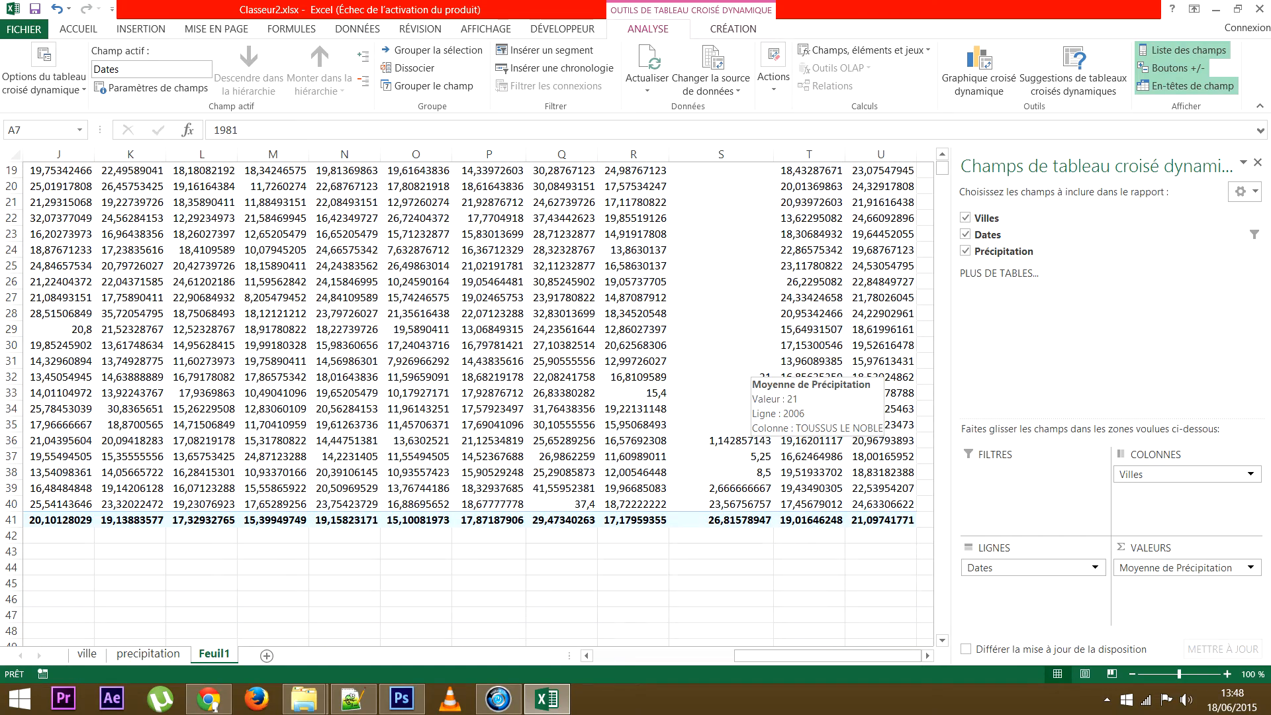
{"action": "scroll", "coordinate": [735, 311], "scroll_direction": "up", "scroll_amount": 6}
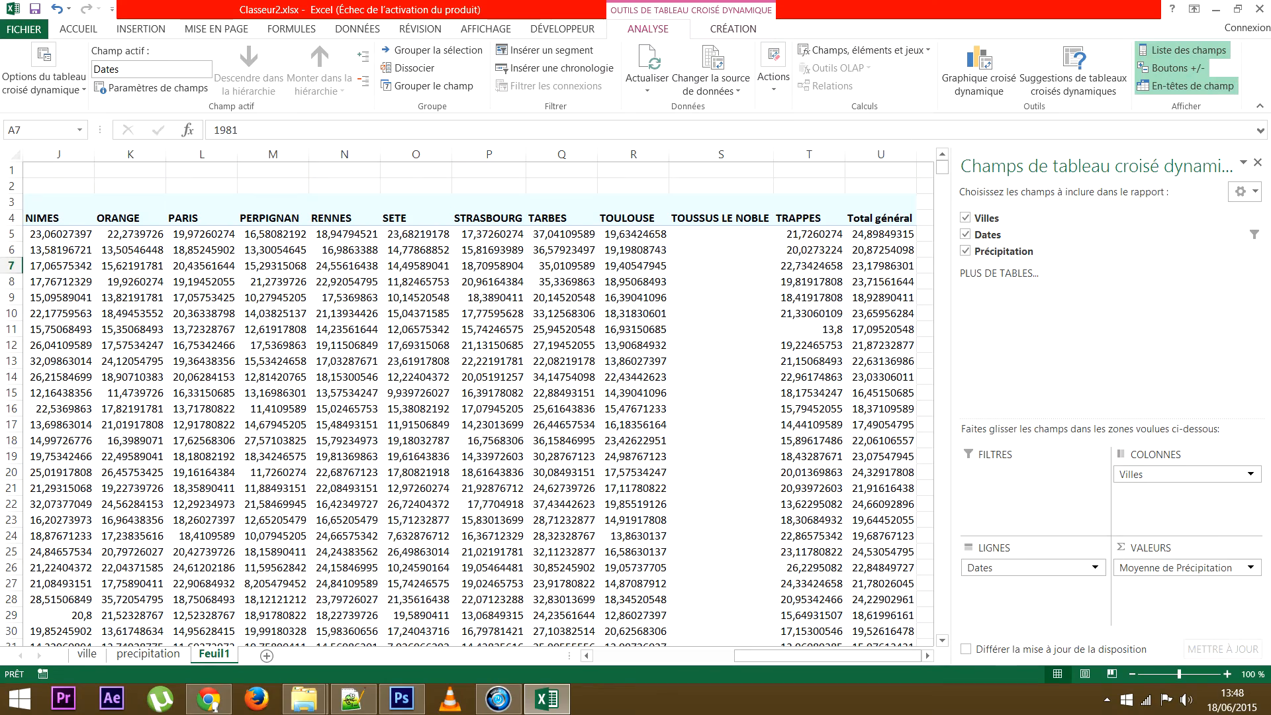
{"action": "scroll", "coordinate": [728, 265], "scroll_direction": "down", "scroll_amount": 4}
{"action": "left_click_drag", "start_coordinate": [728, 456], "coordinate": [729, 155]}
{"action": "scroll", "coordinate": [729, 155], "scroll_direction": "down", "scroll_amount": 6}
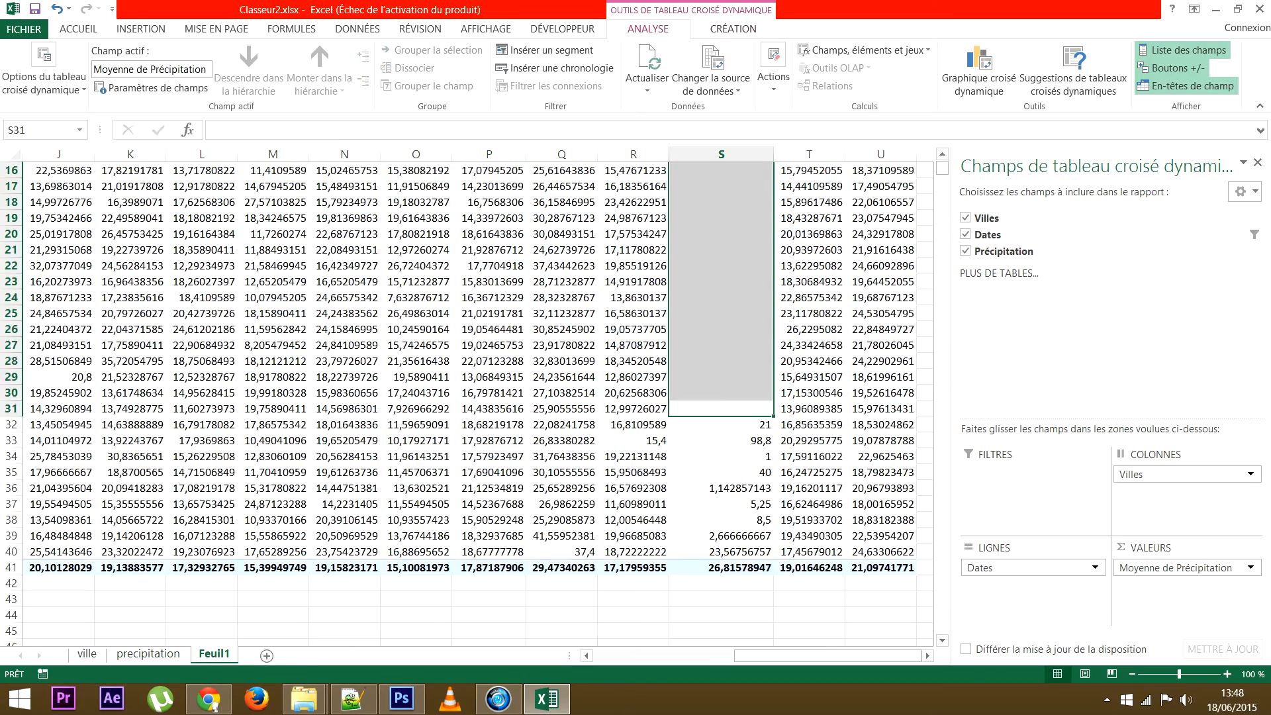
{"action": "mouse_move", "coordinate": [761, 655]}
{"action": "left_mouse_down"}
{"action": "mouse_move", "coordinate": [615, 655]}
{"action": "mouse_move", "coordinate": [762, 655]}
{"action": "left_mouse_up"}
{"action": "scroll", "coordinate": [463, 403], "scroll_direction": "up", "scroll_amount": 7}
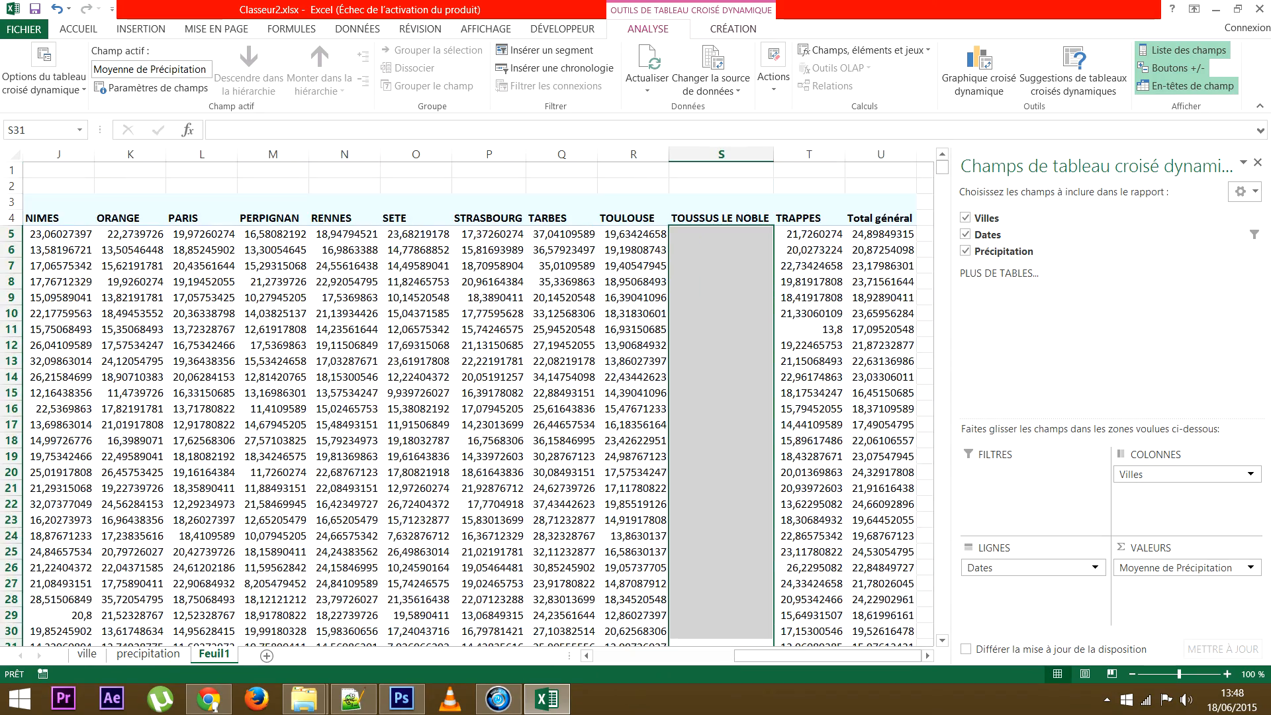
{"action": "scroll", "coordinate": [463, 404], "scroll_direction": "down", "scroll_amount": 4}
{"action": "scroll", "coordinate": [463, 403], "scroll_direction": "down", "scroll_amount": 2}
{"action": "left_click_drag", "start_coordinate": [818, 656], "coordinate": [670, 655]}
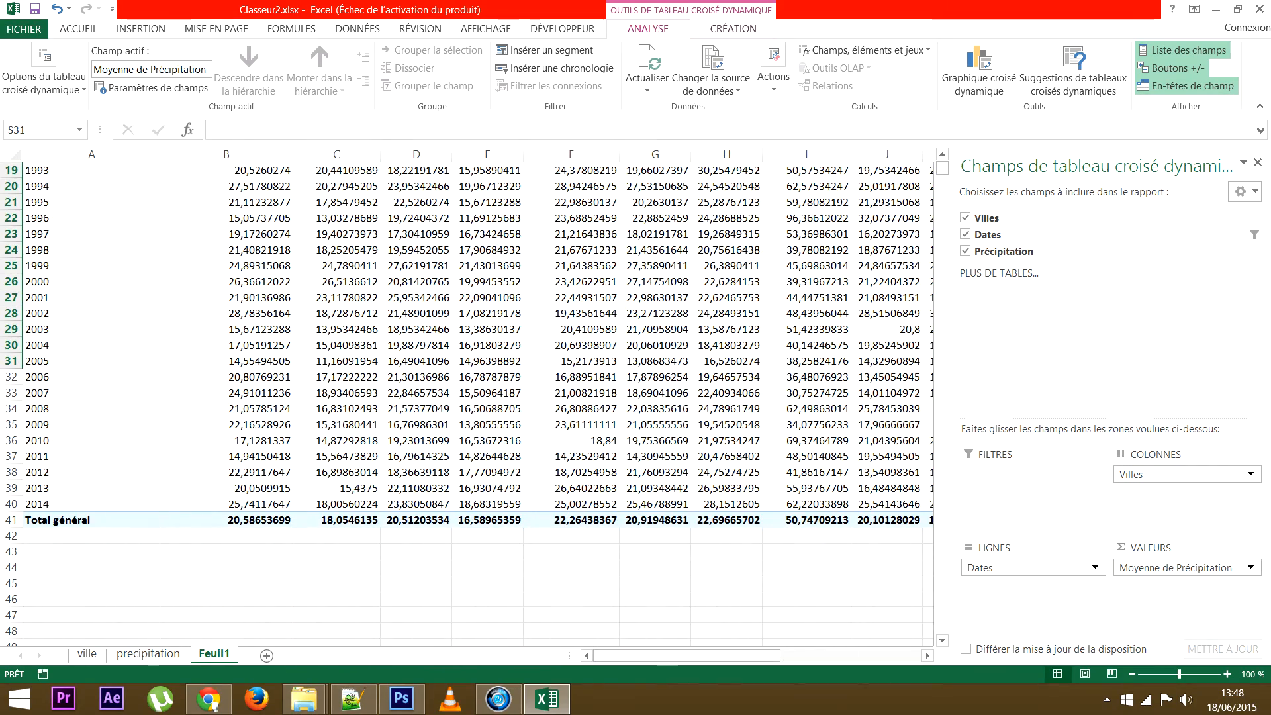
{"action": "scroll", "coordinate": [463, 404], "scroll_direction": "up", "scroll_amount": 6}
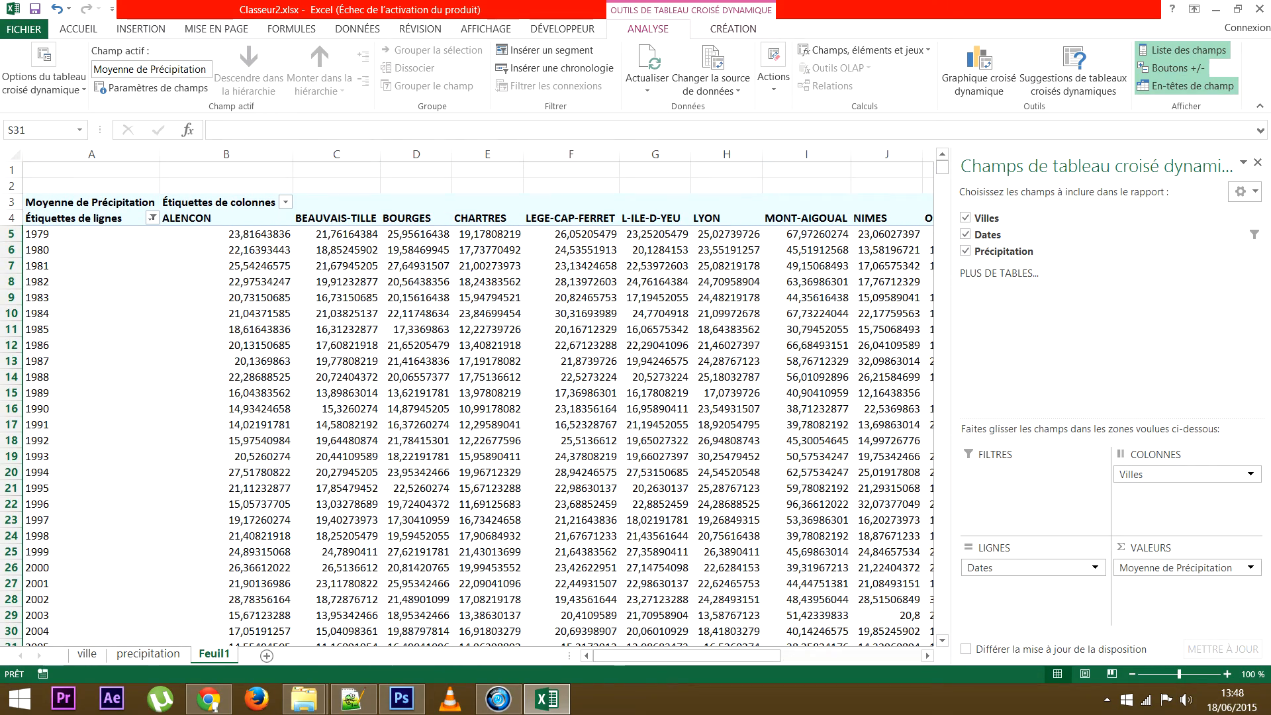
Step: Exclude TOUSSUS LE NOBLE from the cities in the pivot table's column labels
{"action": "left_click", "coordinate": [286, 201]}
{"action": "scroll", "coordinate": [192, 408], "scroll_direction": "down", "scroll_amount": 6}
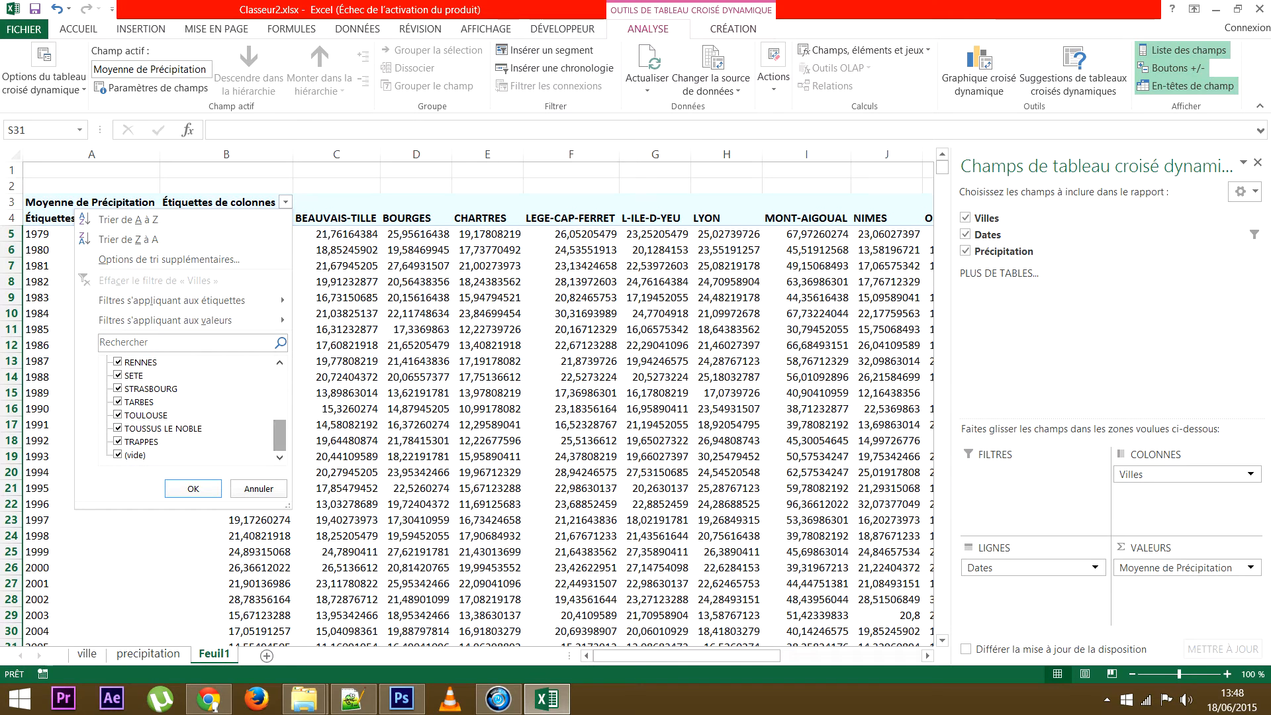
{"action": "left_click", "coordinate": [193, 488]}
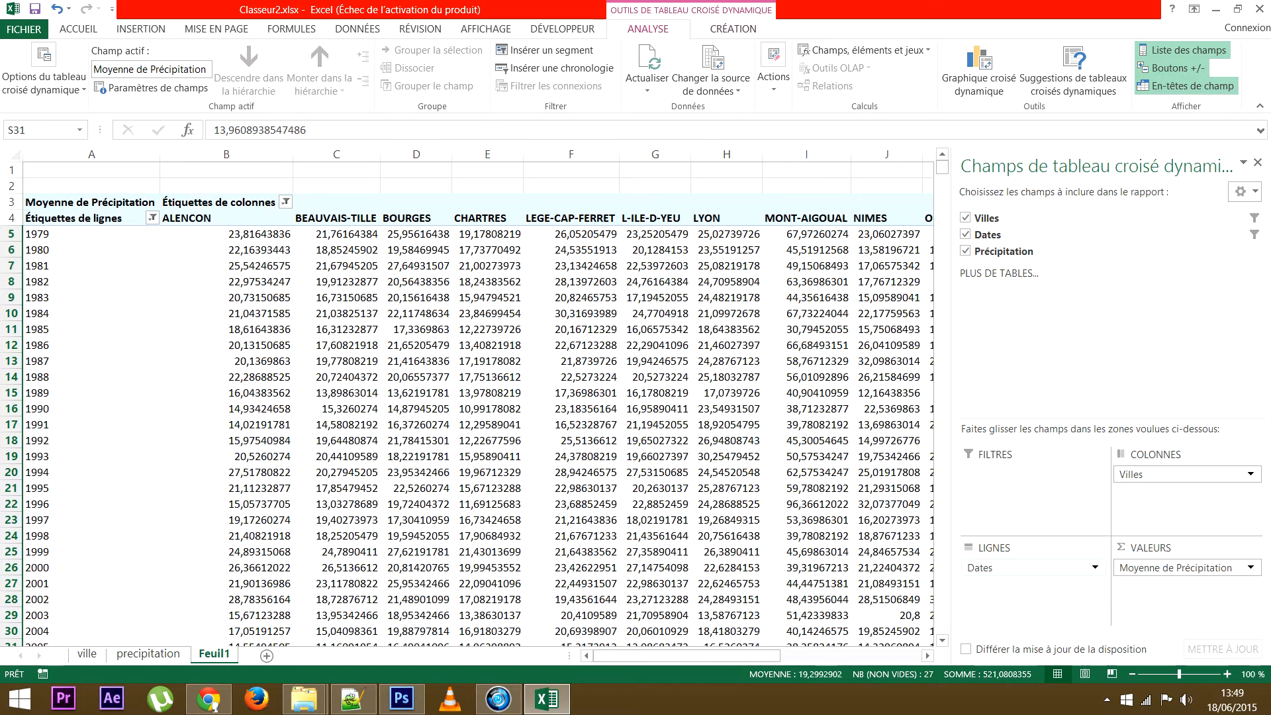
Step: Rearrange the pivot table with Dates as the report filter and Villes in the rows
{"action": "left_click_drag", "start_coordinate": [1019, 568], "coordinate": [1030, 474]}
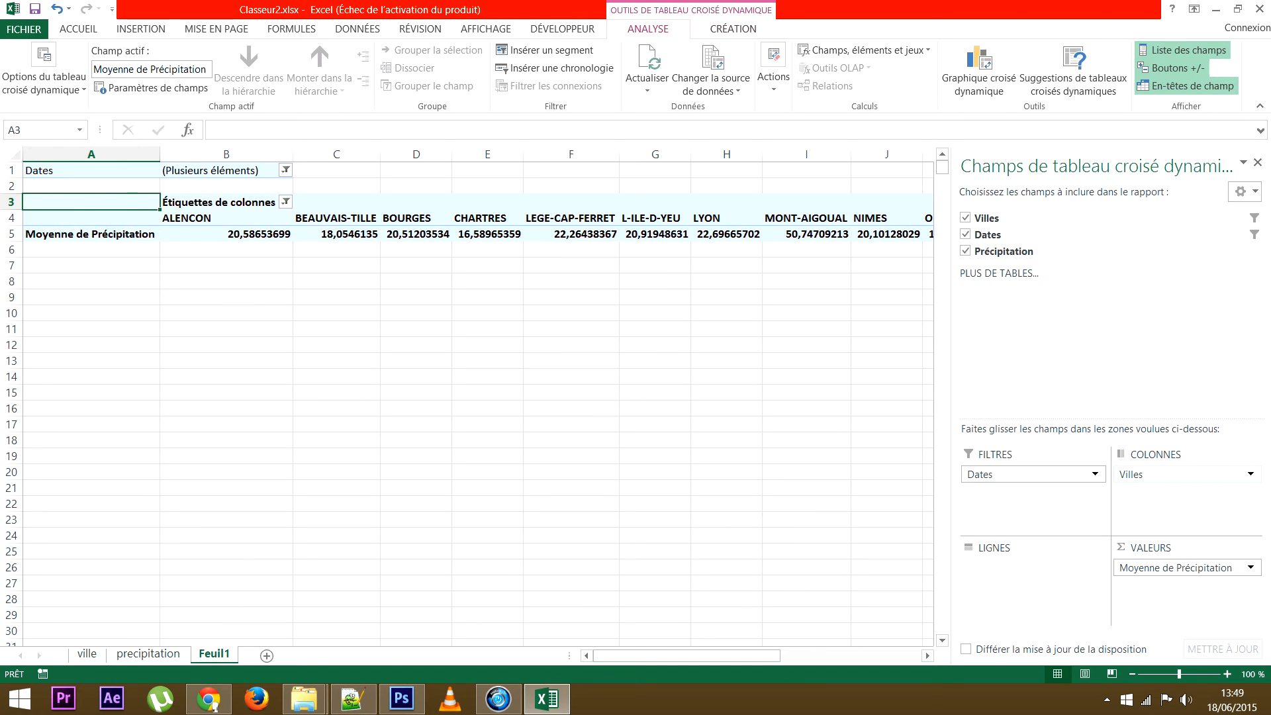
{"action": "left_click_drag", "start_coordinate": [1158, 475], "coordinate": [1032, 568]}
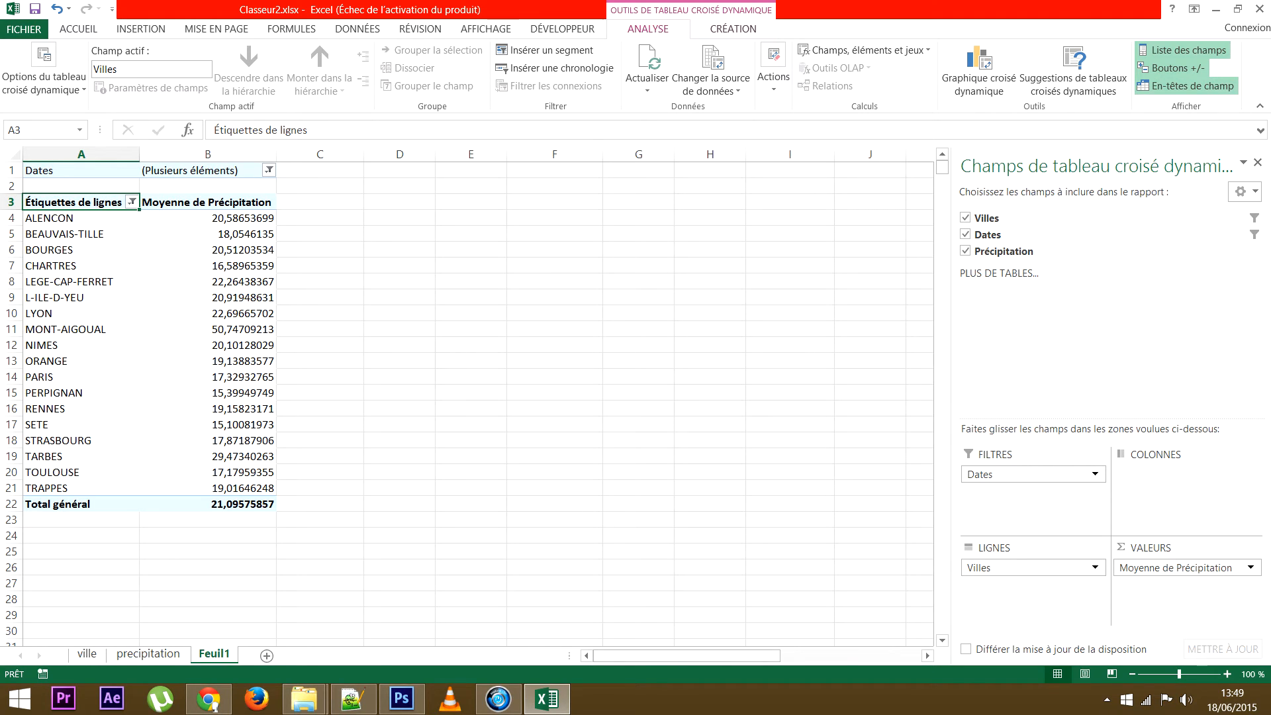
Step: Filter the pivot table's Dates report filter to the year 2014 only
{"action": "left_click", "coordinate": [268, 170]}
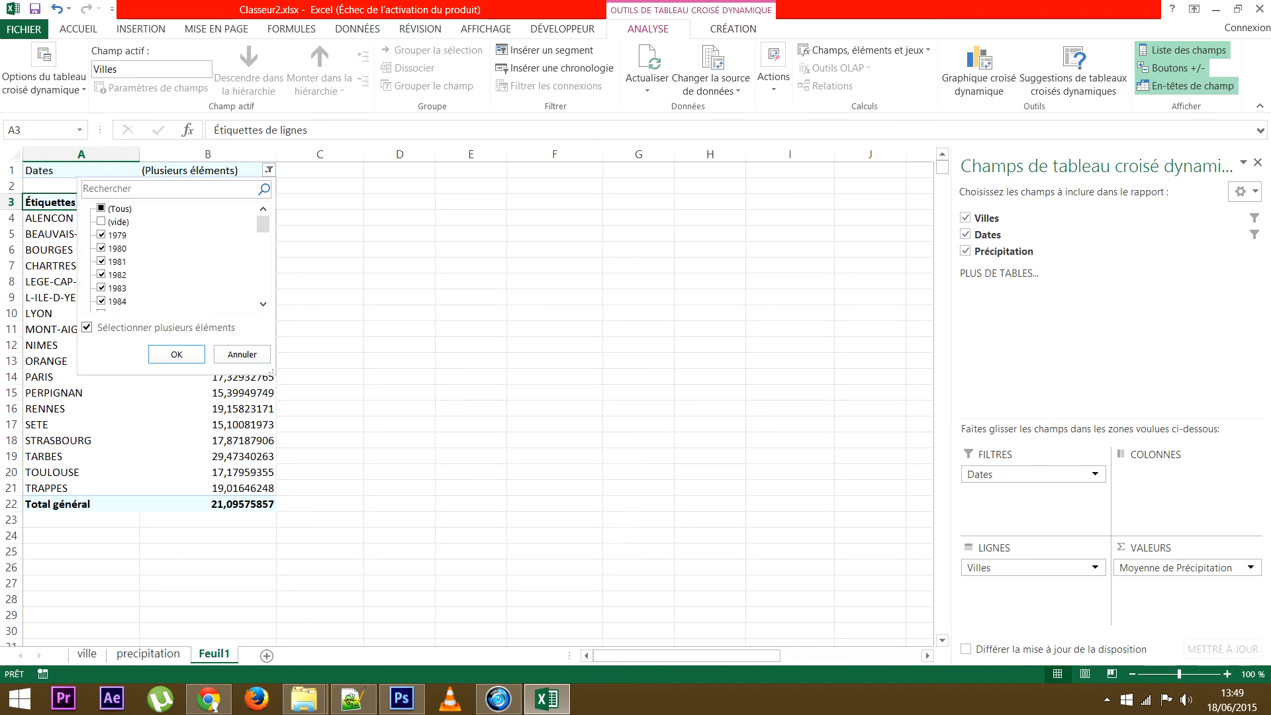
{"action": "scroll", "coordinate": [179, 255], "scroll_direction": "down", "scroll_amount": 10}
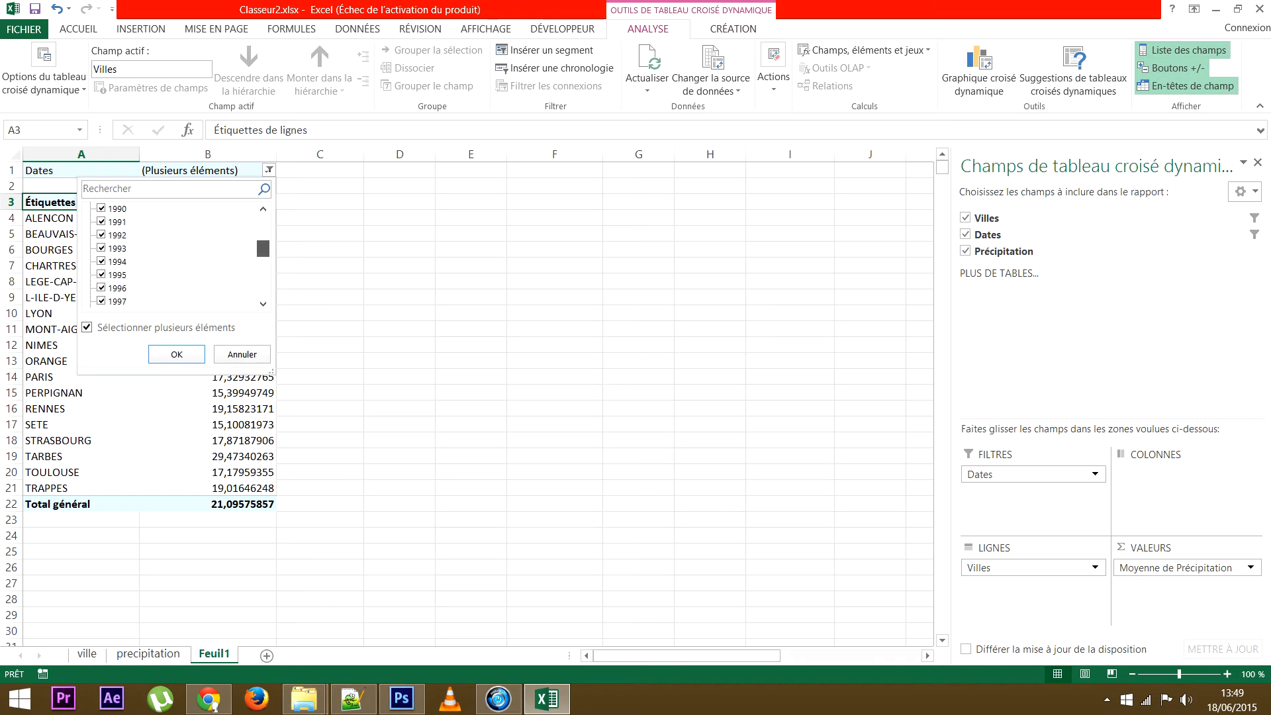
{"action": "scroll", "coordinate": [179, 255], "scroll_direction": "up", "scroll_amount": 10}
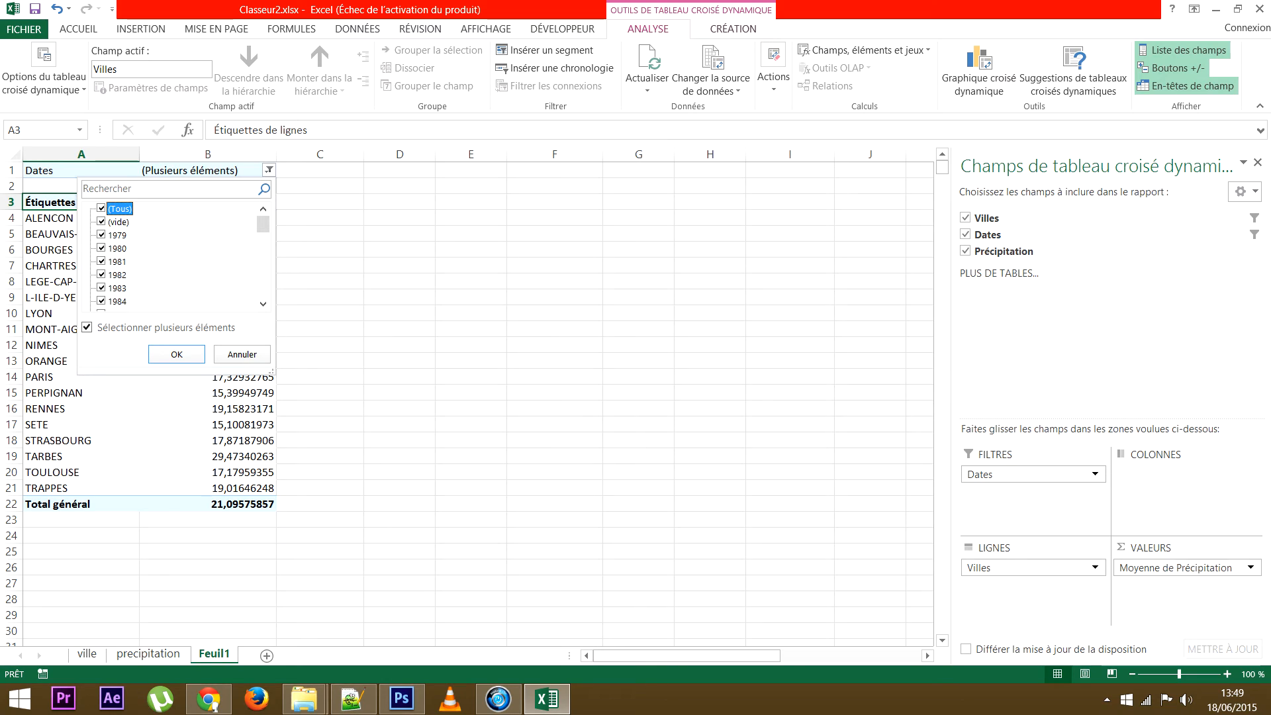
{"action": "left_click", "coordinate": [101, 209]}
{"action": "left_click_drag", "start_coordinate": [263, 224], "coordinate": [263, 289]}
{"action": "left_click", "coordinate": [102, 287]}
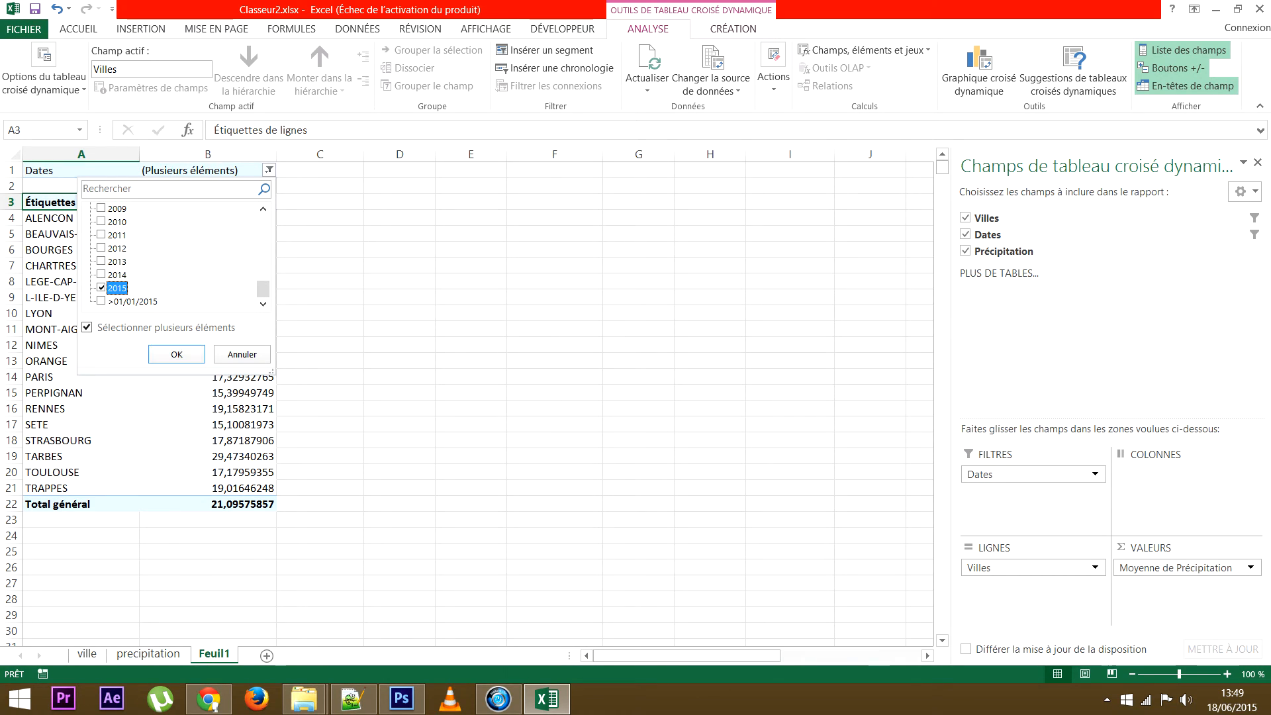
{"action": "left_click", "coordinate": [101, 288]}
{"action": "left_click", "coordinate": [101, 274]}
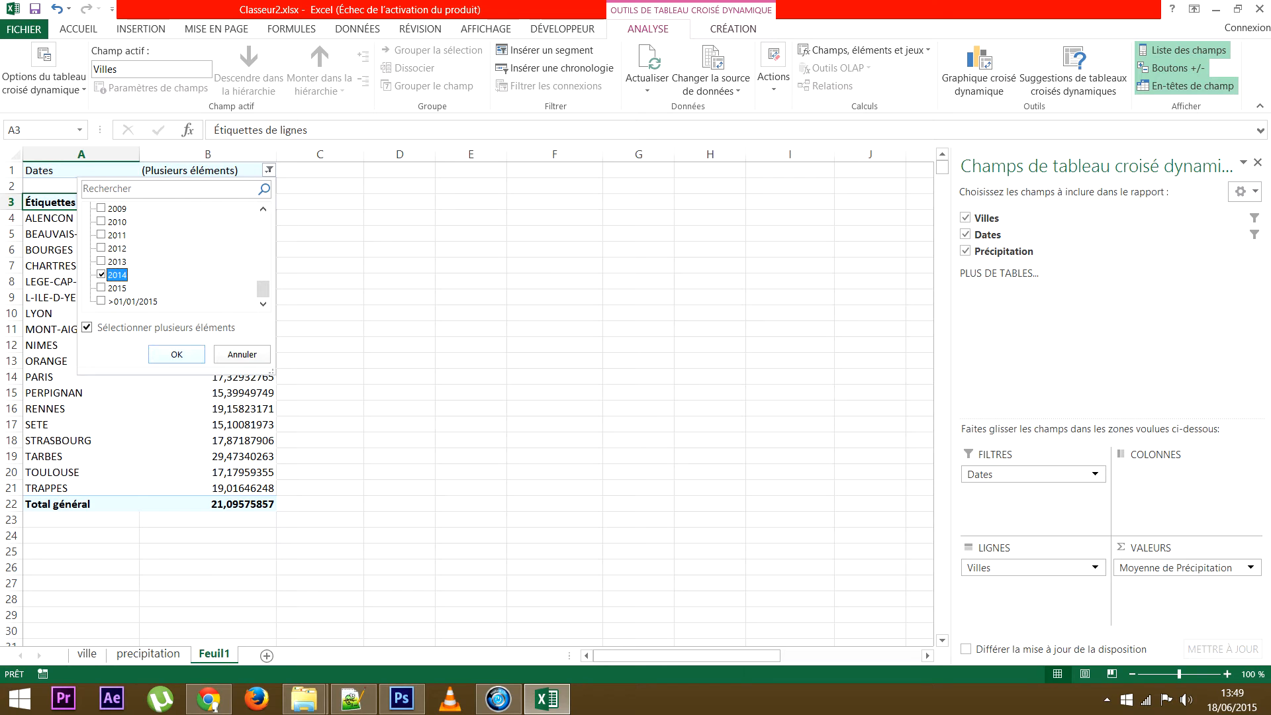
{"action": "left_click", "coordinate": [176, 354]}
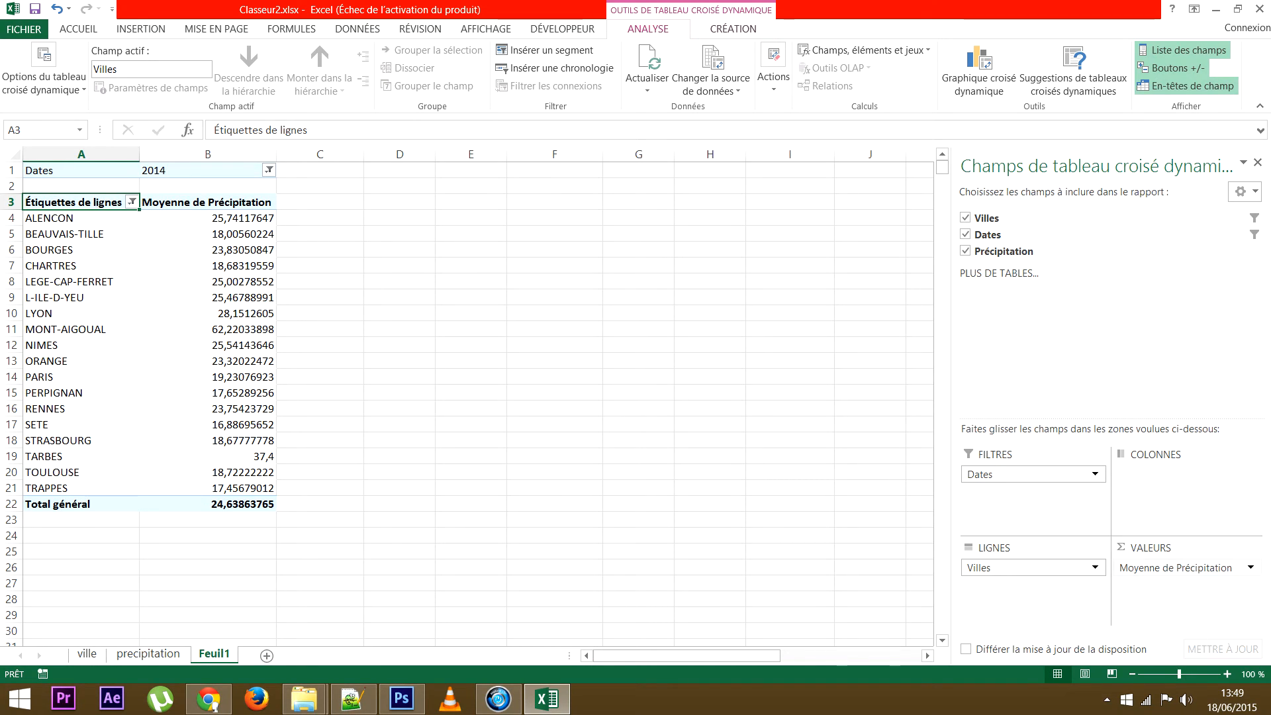
Step: Show the average precipitation values as ranks from smallest to largest, with Villes as the base field
{"action": "left_click", "coordinate": [1197, 568]}
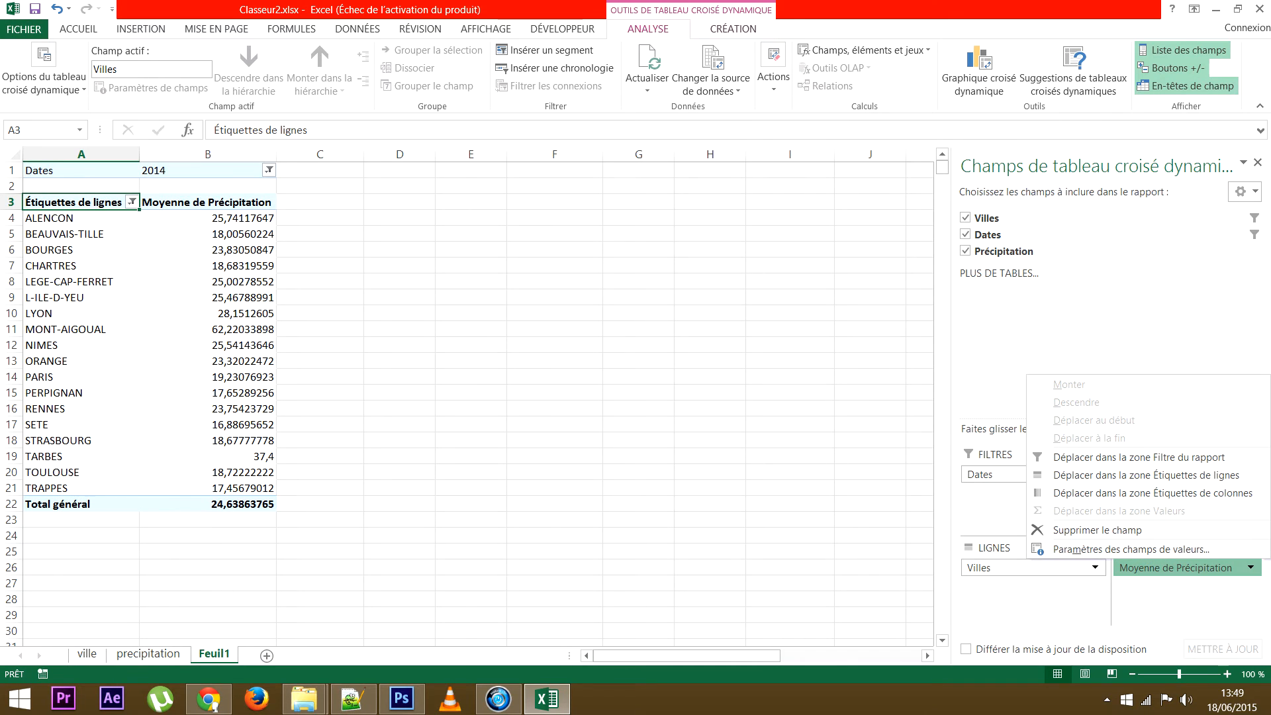
{"action": "left_click", "coordinate": [1197, 568]}
{"action": "left_click", "coordinate": [1197, 568]}
{"action": "left_click", "coordinate": [1131, 549]}
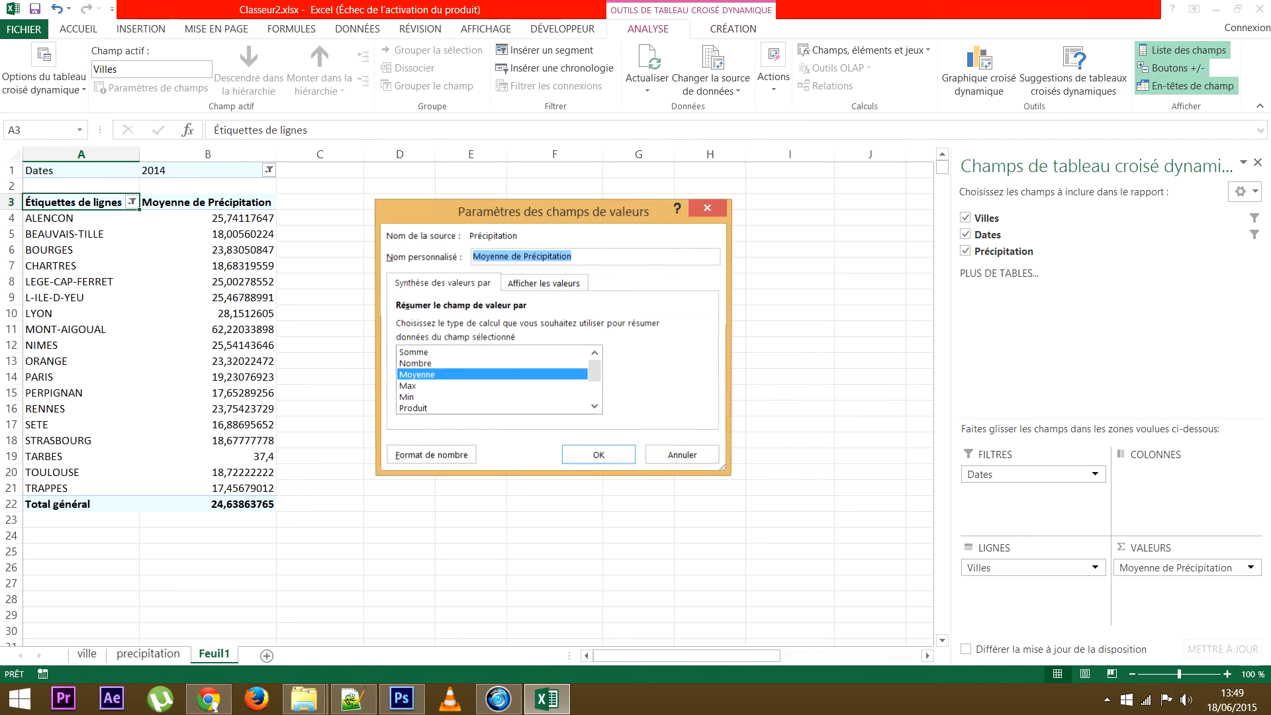
{"action": "left_click", "coordinate": [544, 283]}
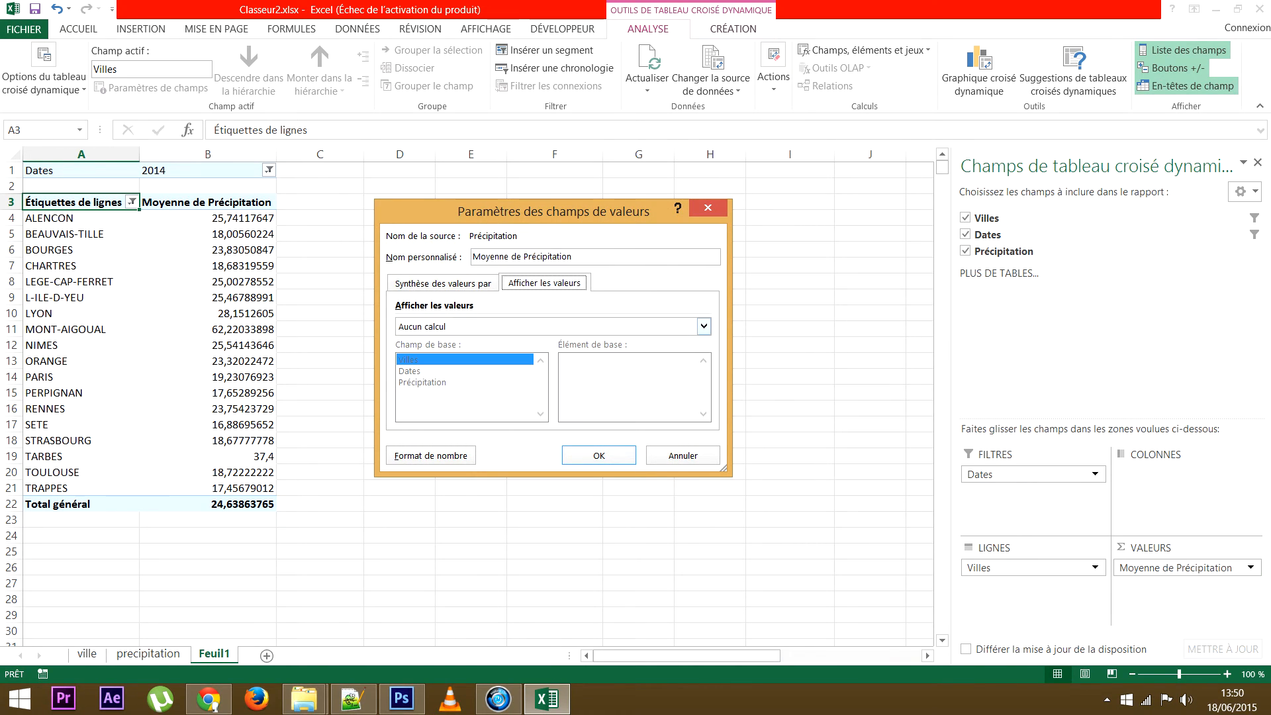
{"action": "left_click", "coordinate": [703, 326]}
{"action": "scroll", "coordinate": [549, 368], "scroll_direction": "down", "scroll_amount": 2}
{"action": "scroll", "coordinate": [550, 381], "scroll_direction": "down", "scroll_amount": 4}
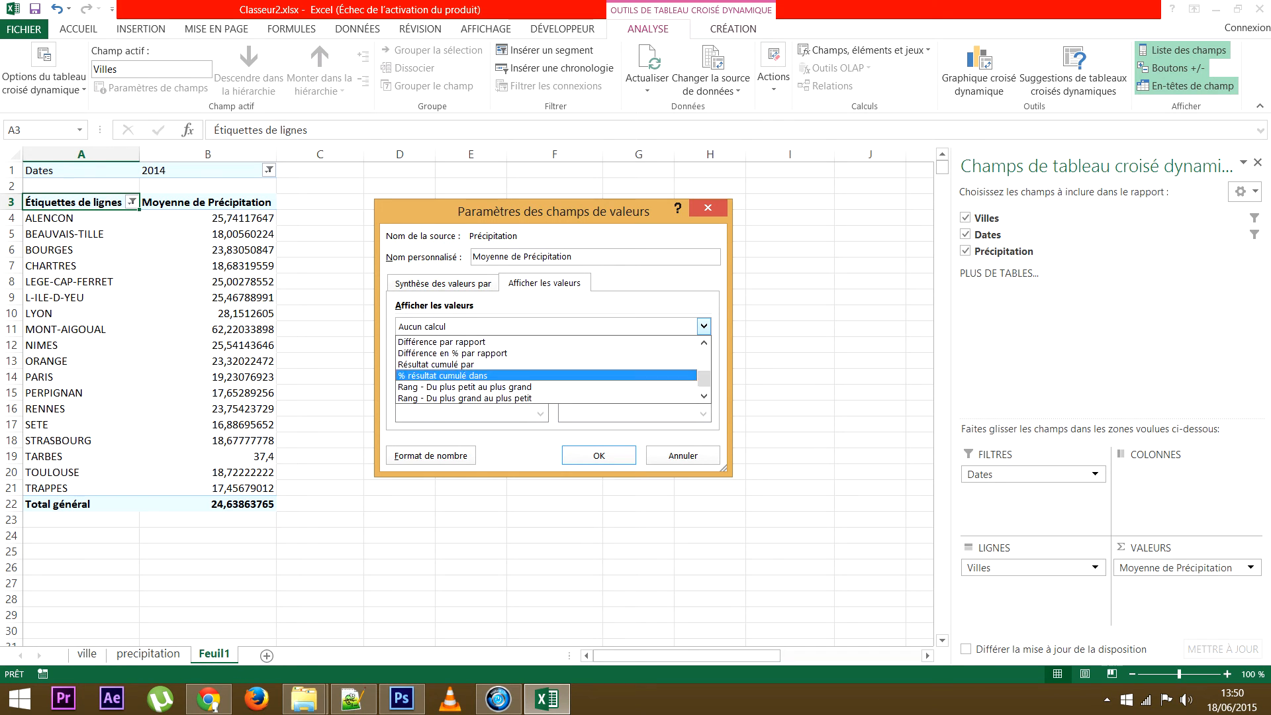
{"action": "left_click", "coordinate": [464, 387]}
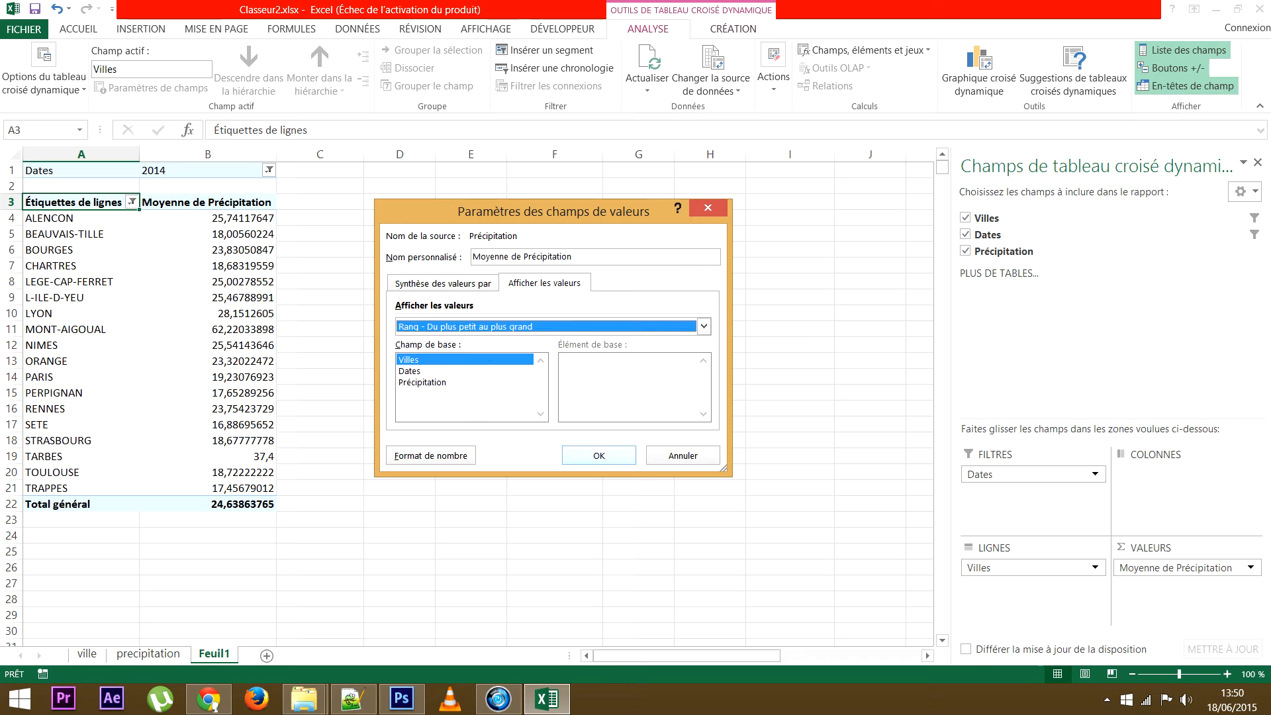
{"action": "key", "text": "Return"}
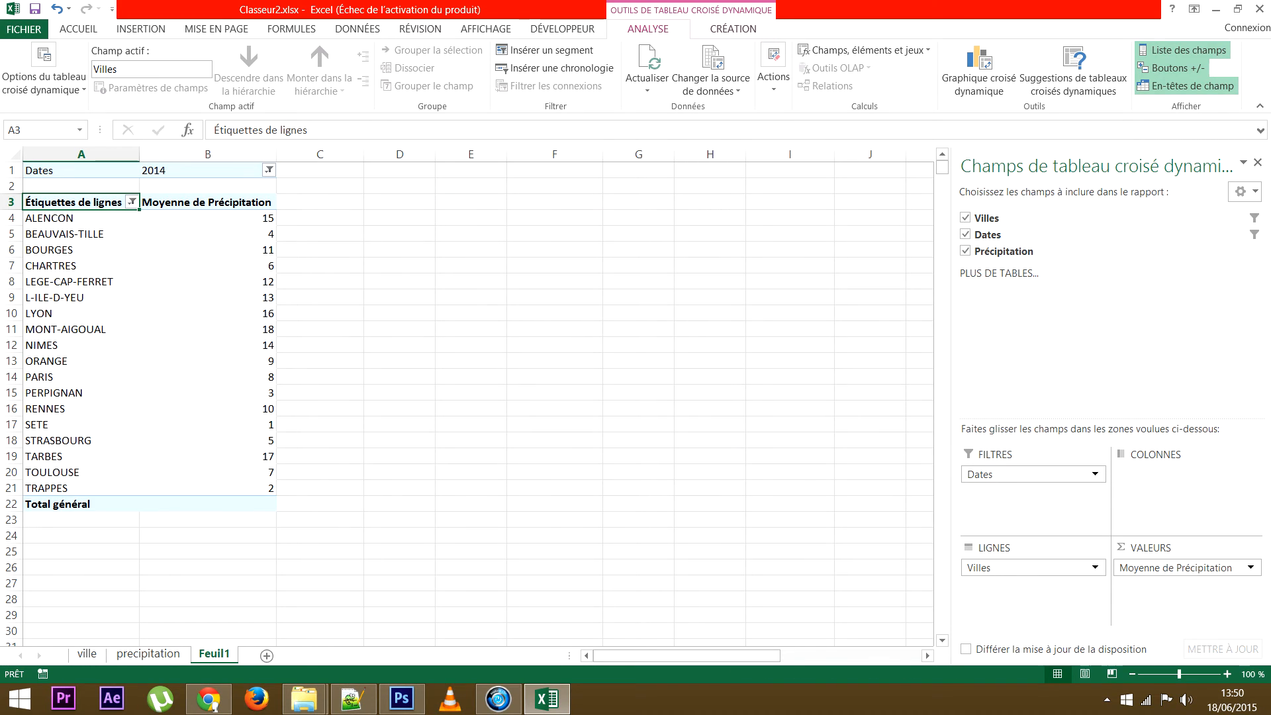
{"action": "left_click", "coordinate": [261, 423]}
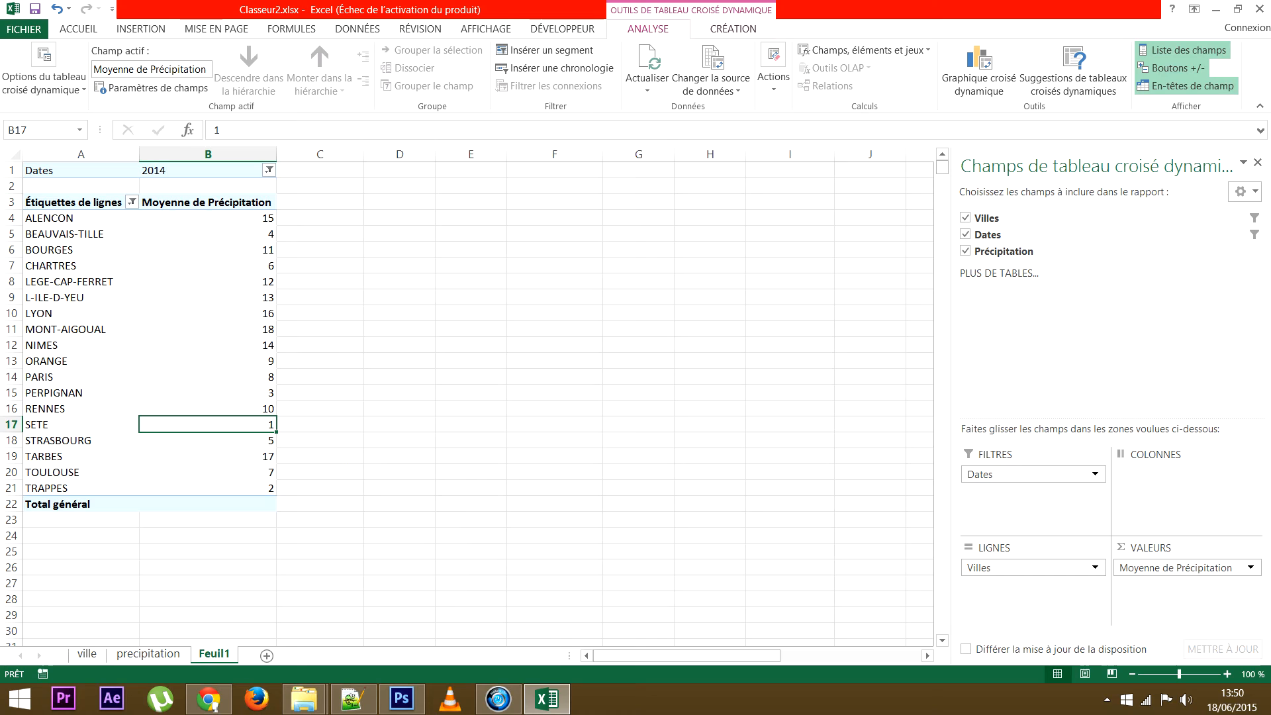
{"action": "left_click", "coordinate": [262, 487]}
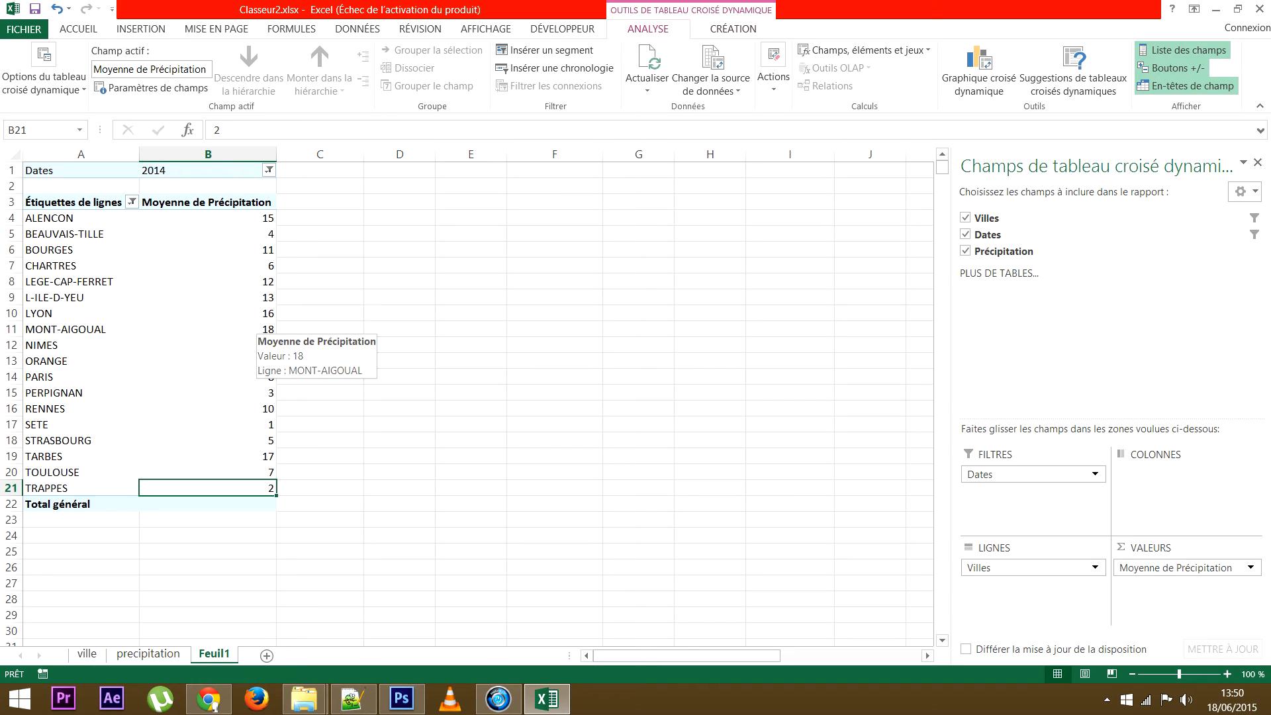
{"action": "left_click", "coordinate": [256, 328]}
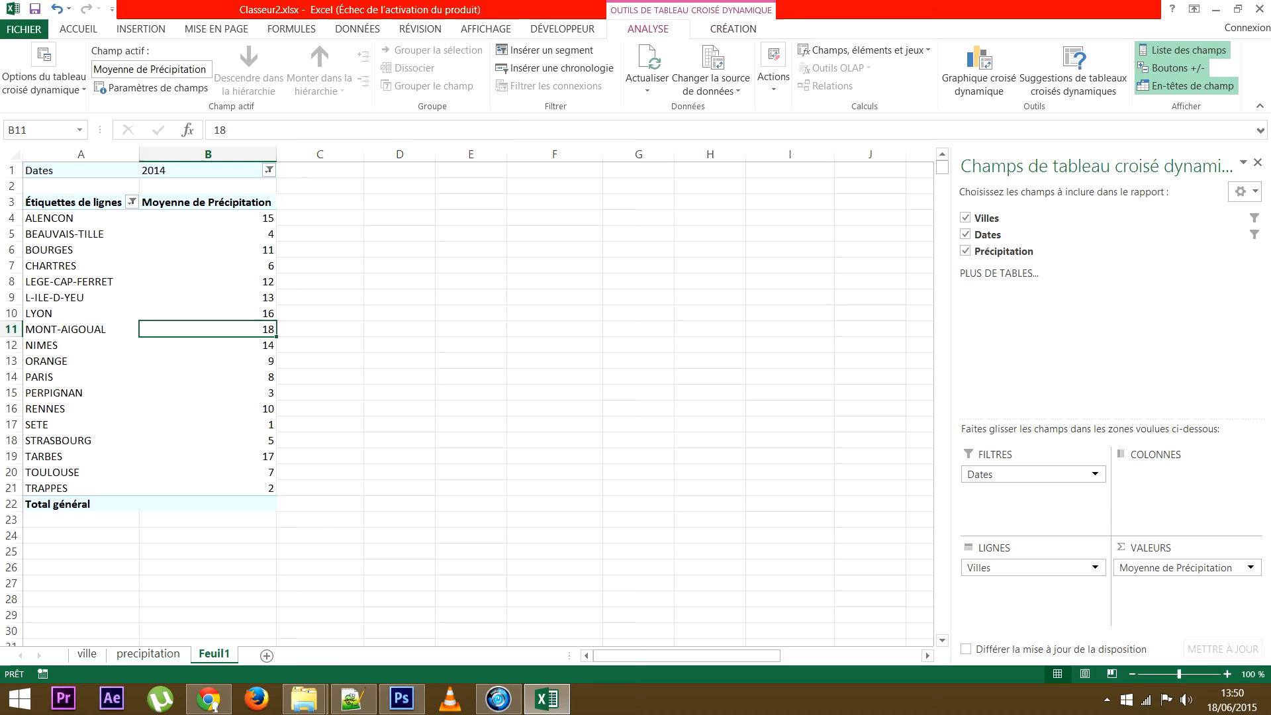
Step: Set the Dates report filter to include every year while leaving out the blank (vide) item
{"action": "left_click", "coordinate": [269, 170]}
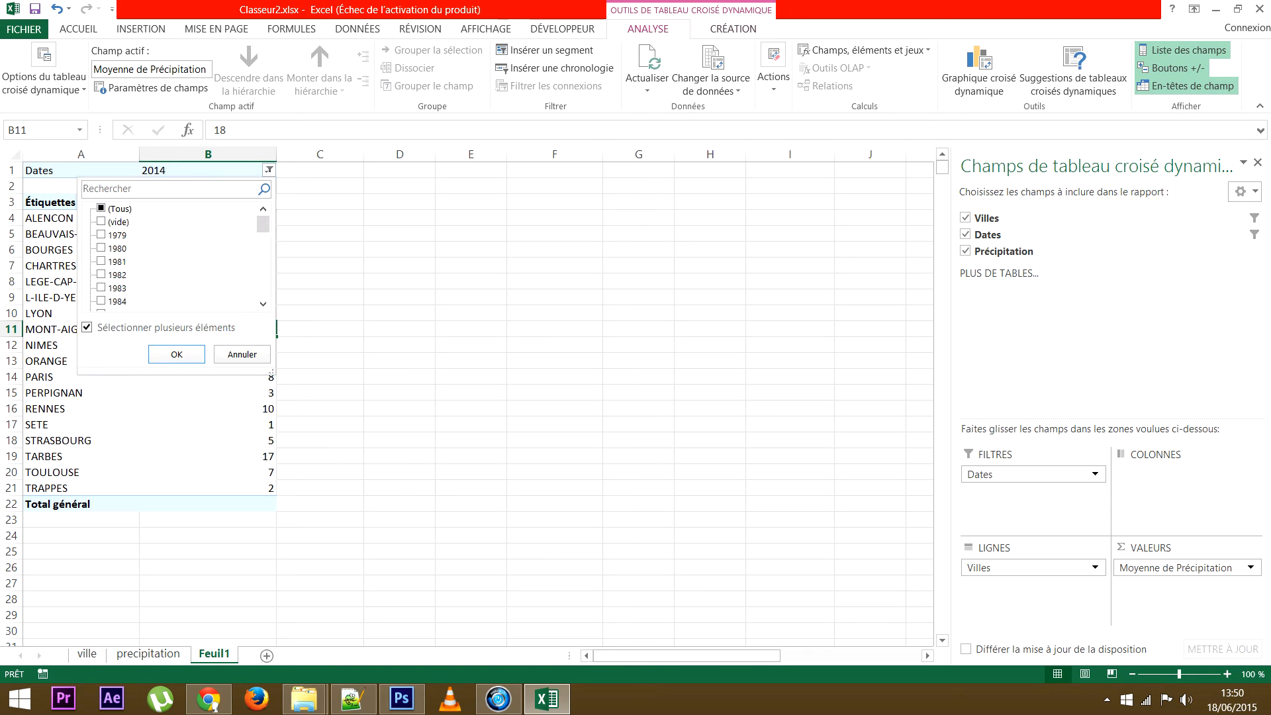
{"action": "left_click", "coordinate": [101, 209]}
{"action": "left_click", "coordinate": [101, 222]}
{"action": "left_click_drag", "start_coordinate": [263, 224], "coordinate": [263, 289]}
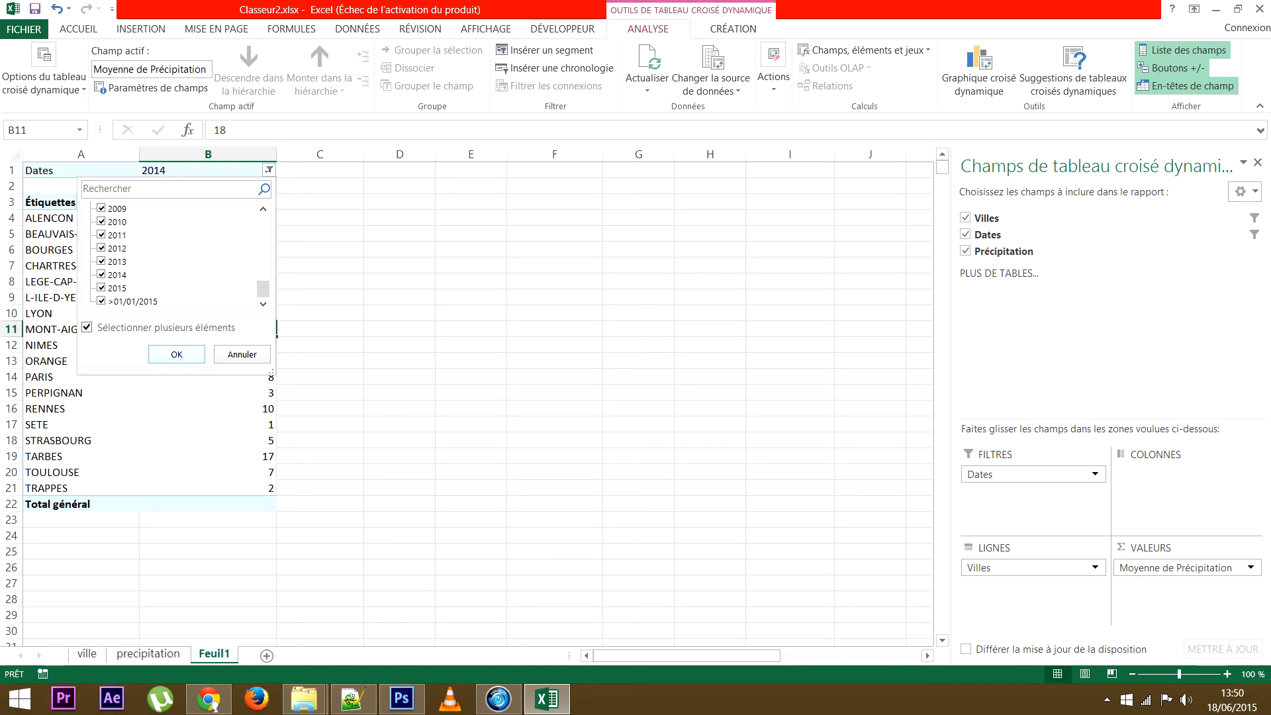
{"action": "left_click_drag", "start_coordinate": [263, 290], "coordinate": [262, 218]}
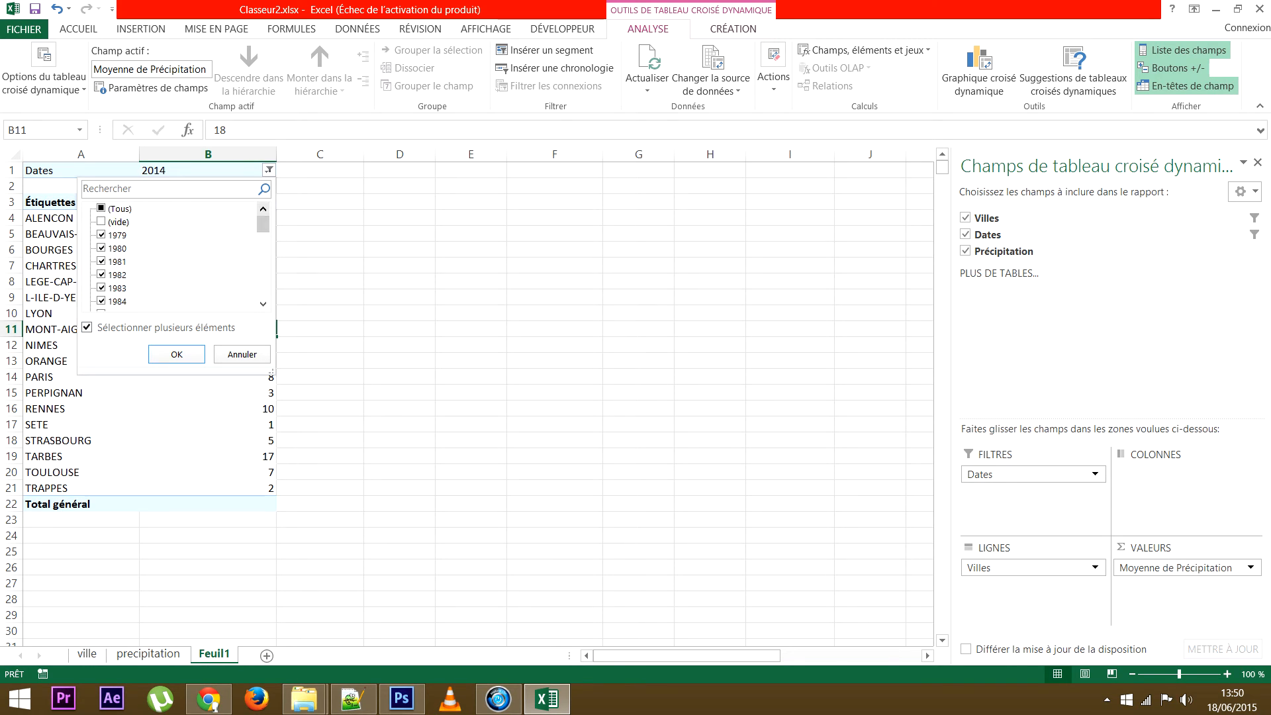
{"action": "left_click", "coordinate": [119, 208]}
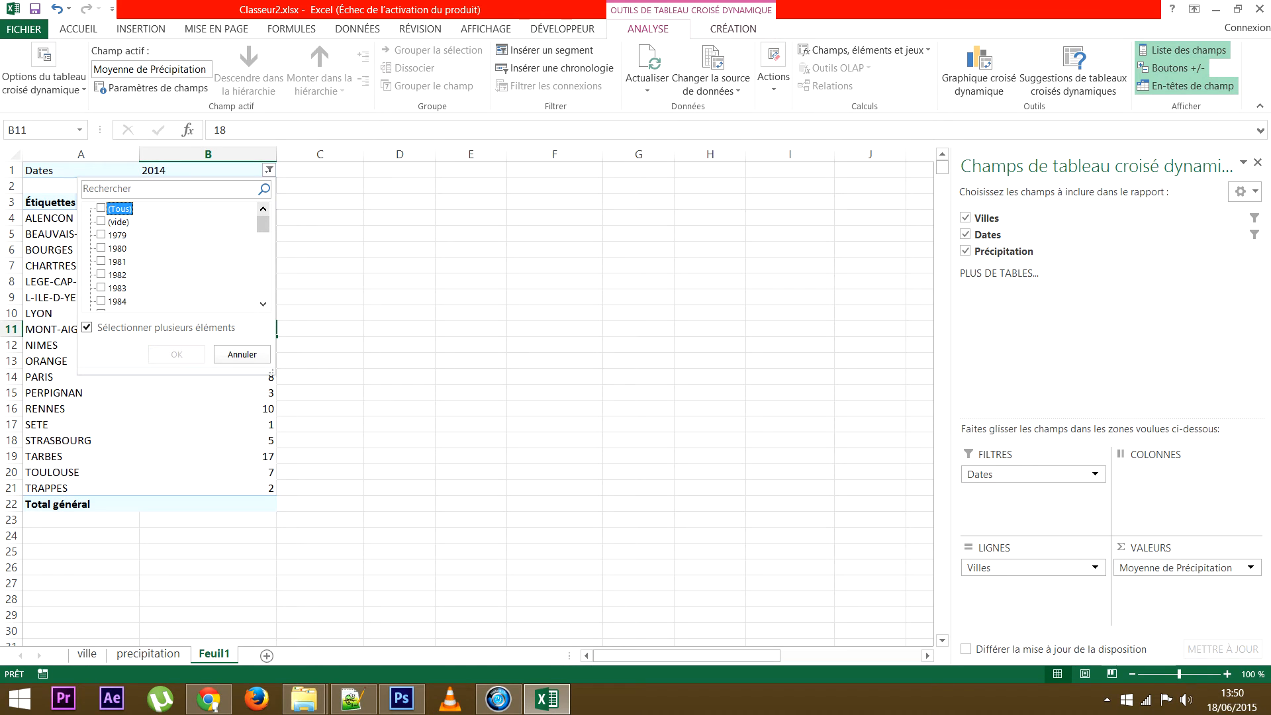
{"action": "left_click", "coordinate": [102, 222]}
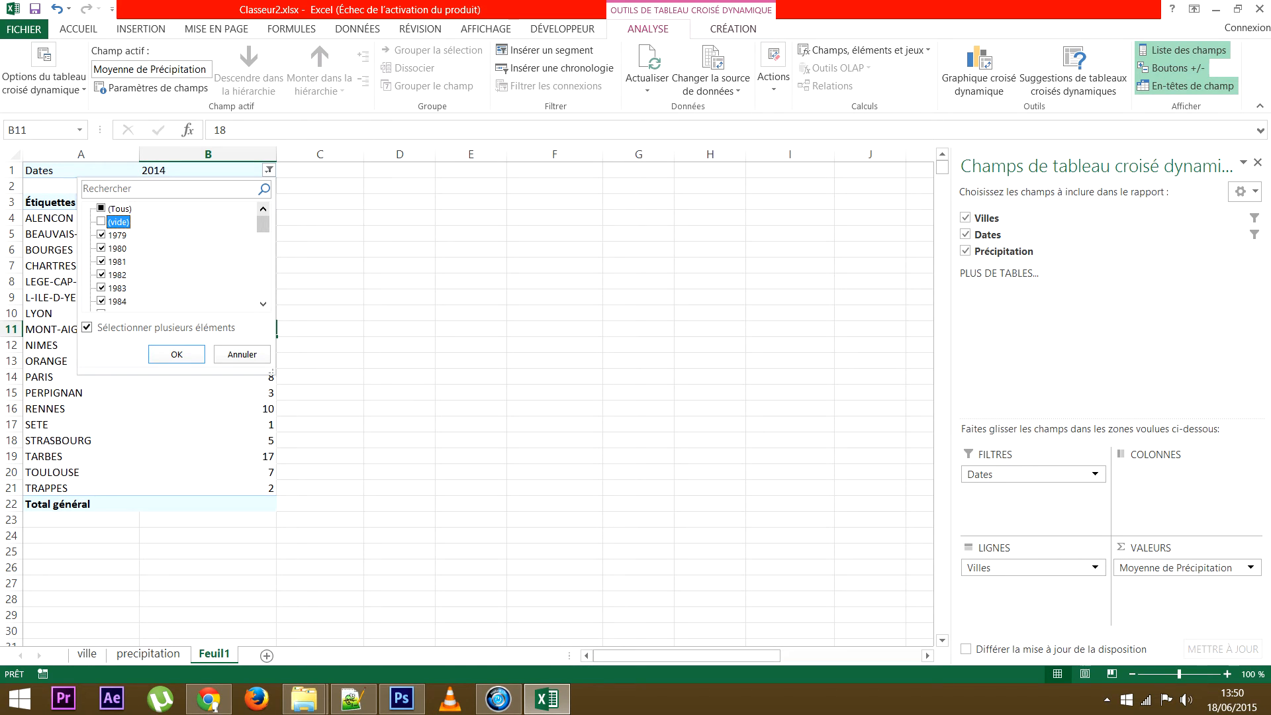
{"action": "left_click", "coordinate": [176, 354]}
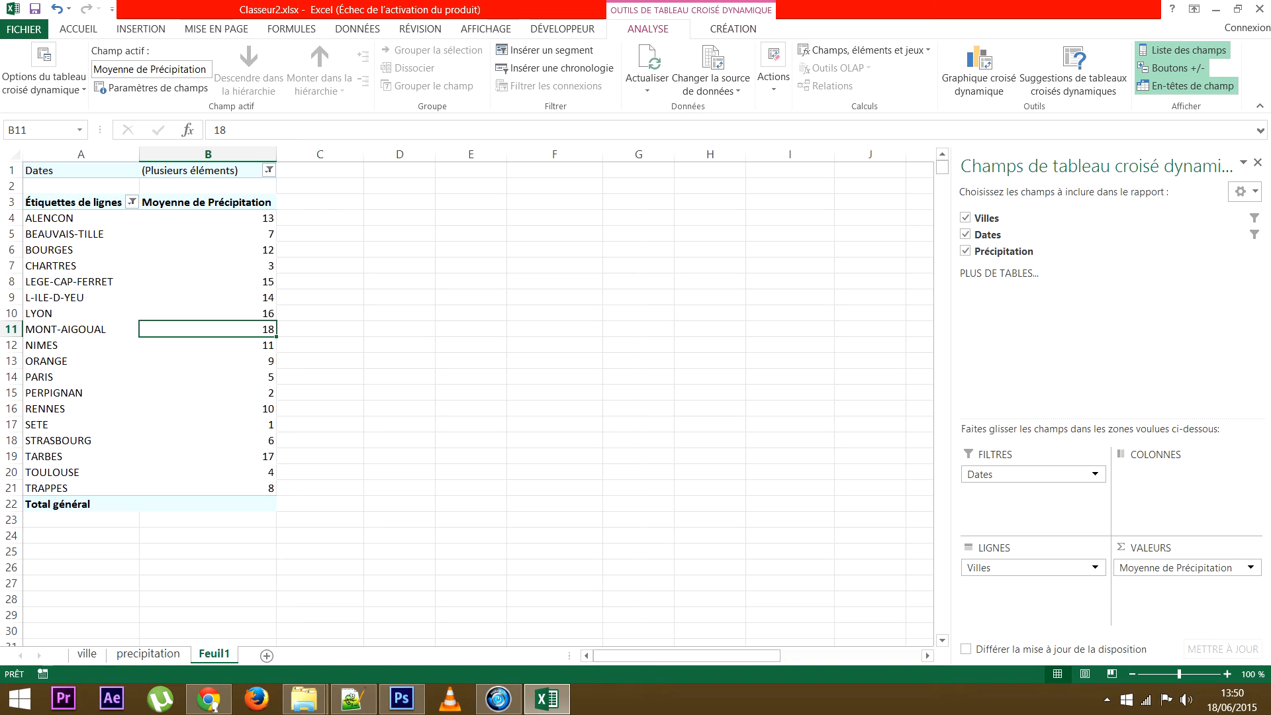
Step: Review the precipitation source data and the multi-year ranks of SETE and MONT-AIGOUAL in the pivot table
{"action": "left_click", "coordinate": [148, 653]}
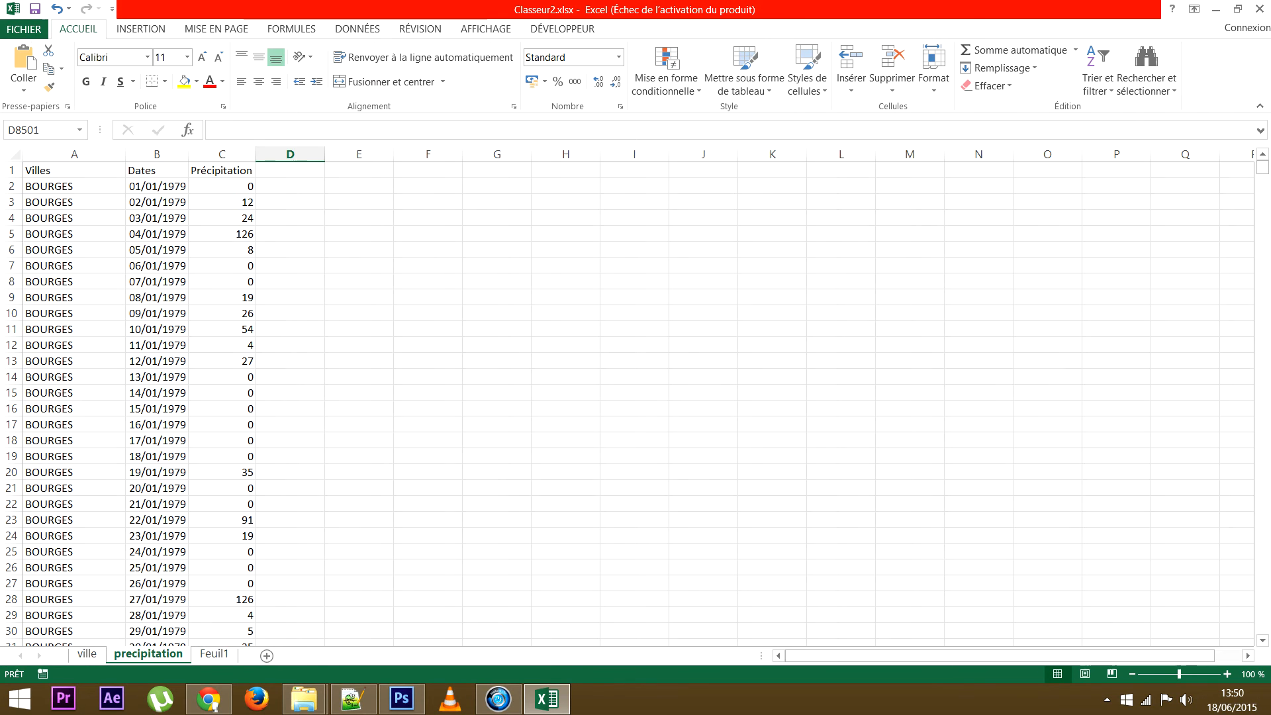
{"action": "left_click", "coordinate": [214, 653]}
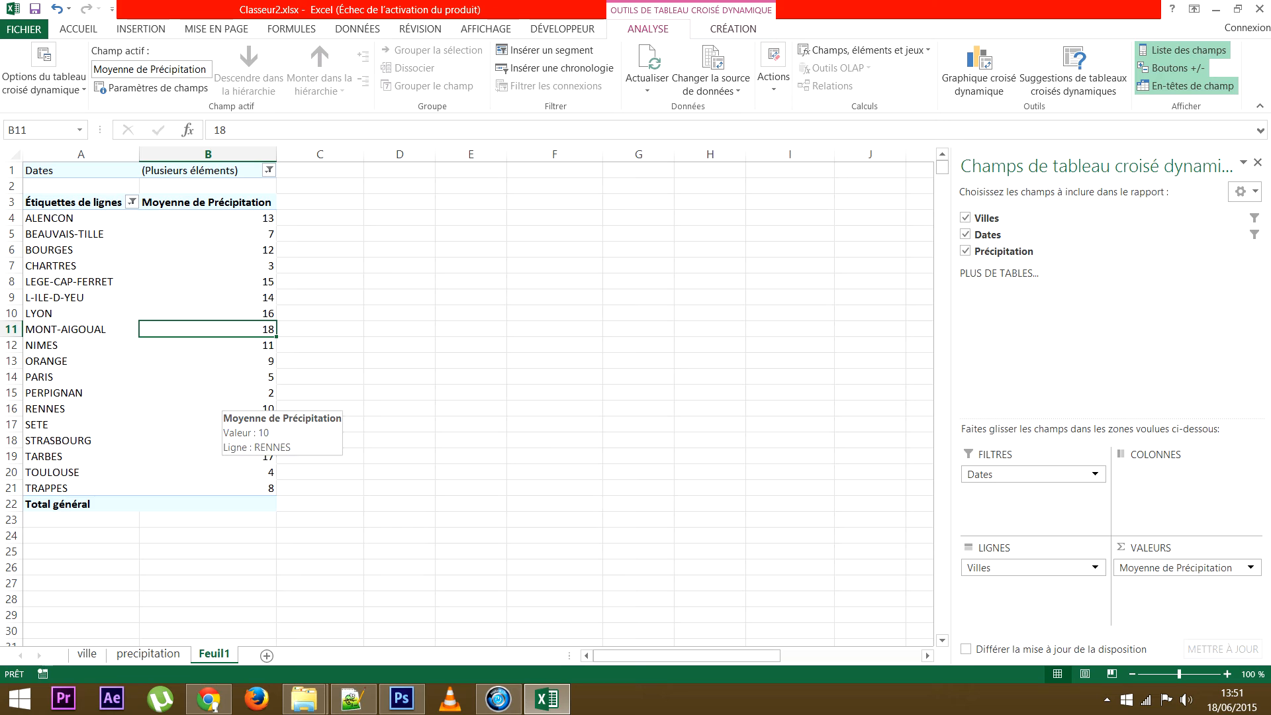
{"action": "left_click", "coordinate": [399, 361]}
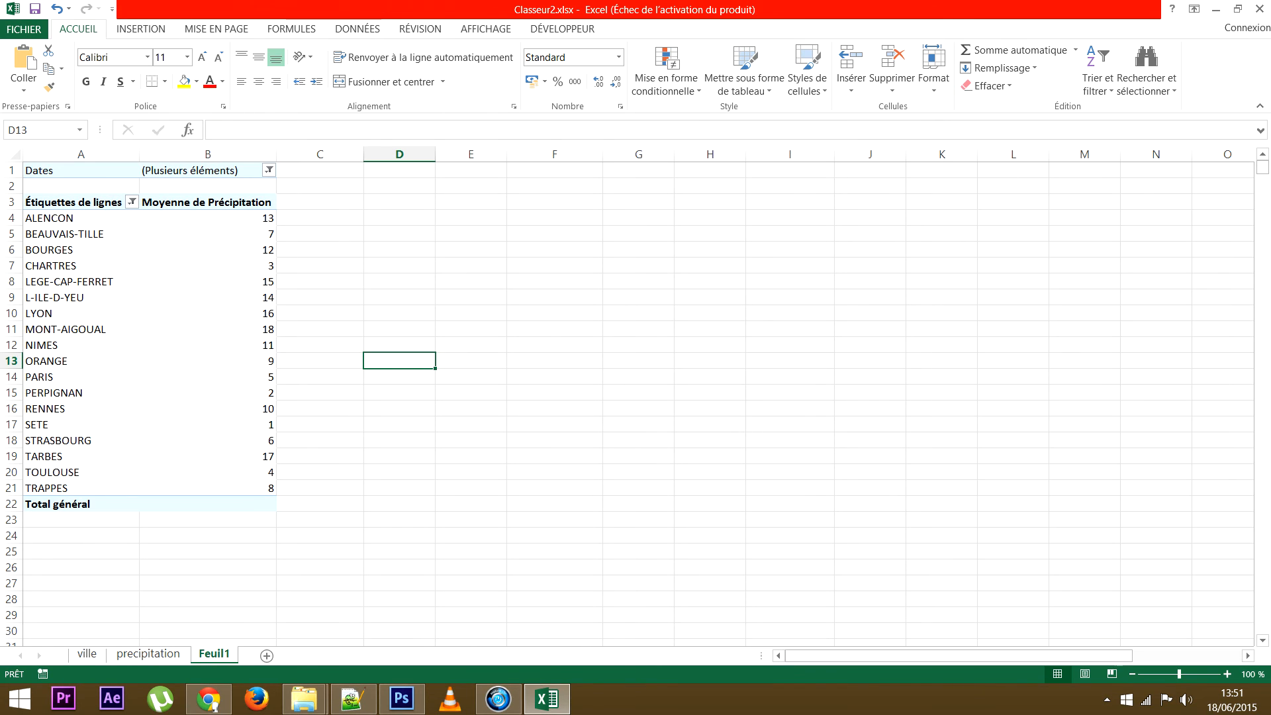
{"action": "left_click", "coordinate": [228, 425]}
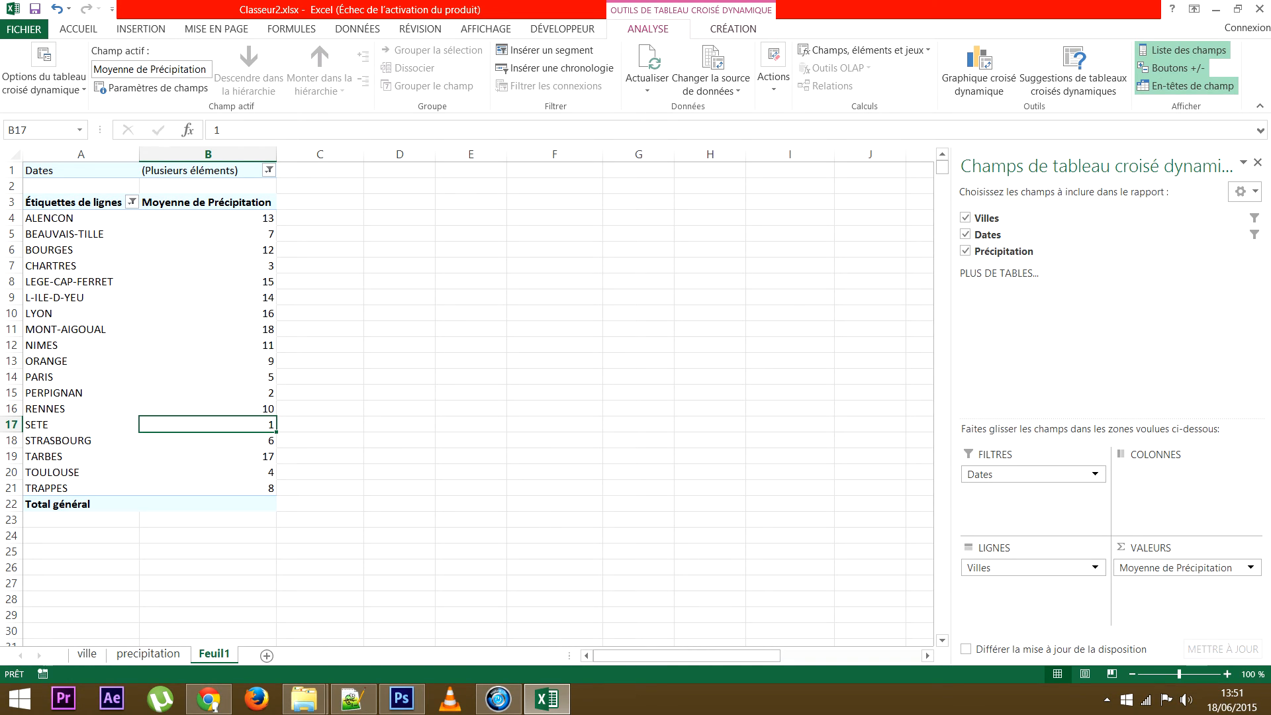
{"action": "left_click", "coordinate": [249, 327]}
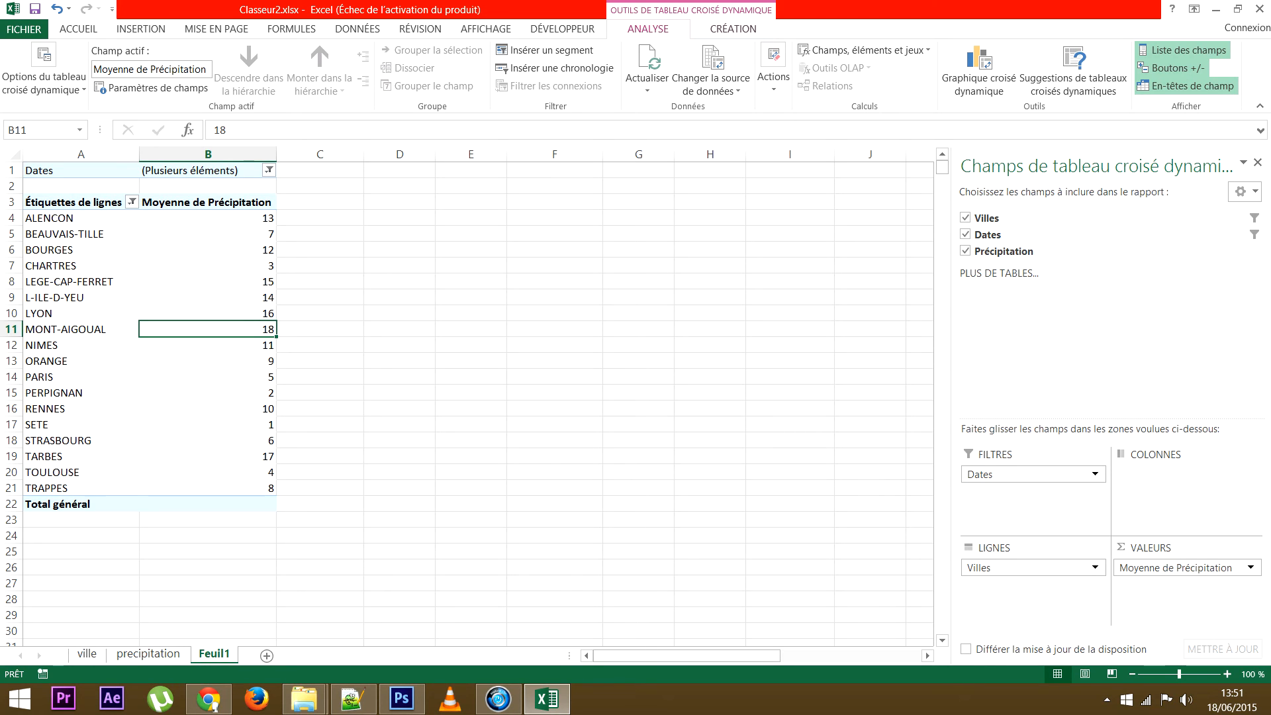
Step: Reset the Dates report filter to include all items, blank dates included
{"action": "left_click", "coordinate": [269, 171]}
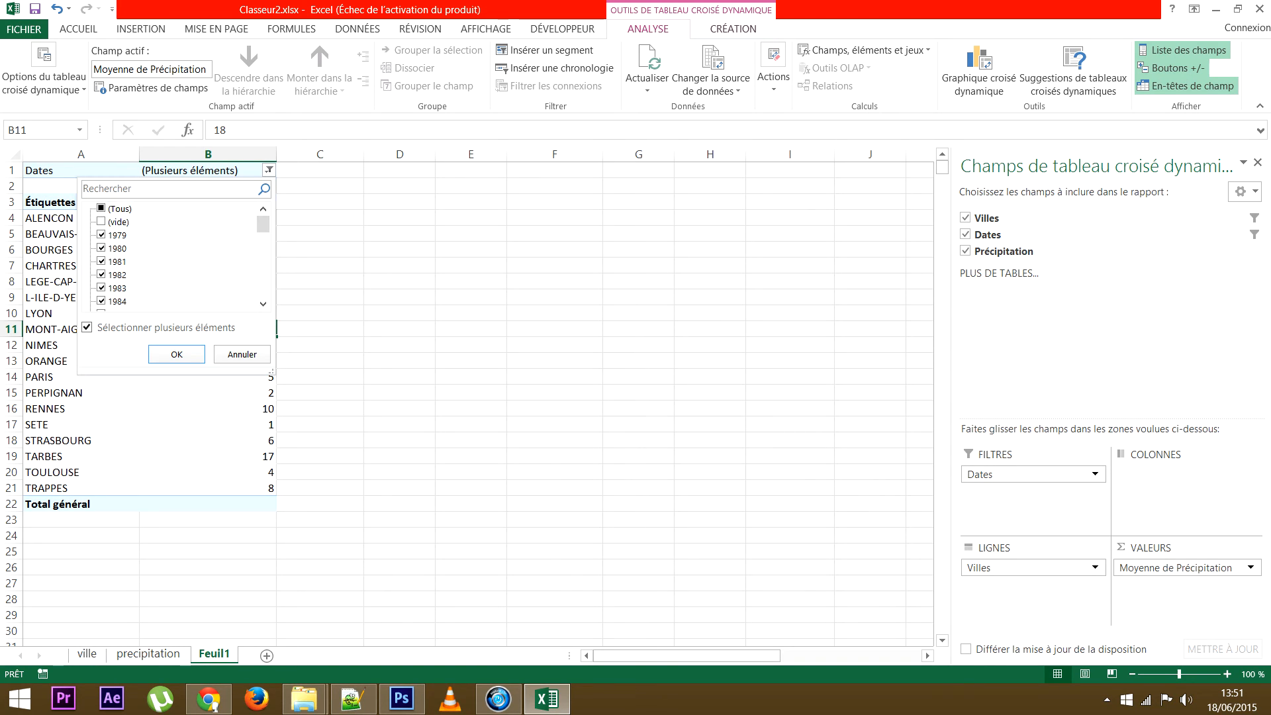
{"action": "left_click", "coordinate": [101, 208]}
{"action": "scroll", "coordinate": [179, 255], "scroll_direction": "down", "scroll_amount": 10}
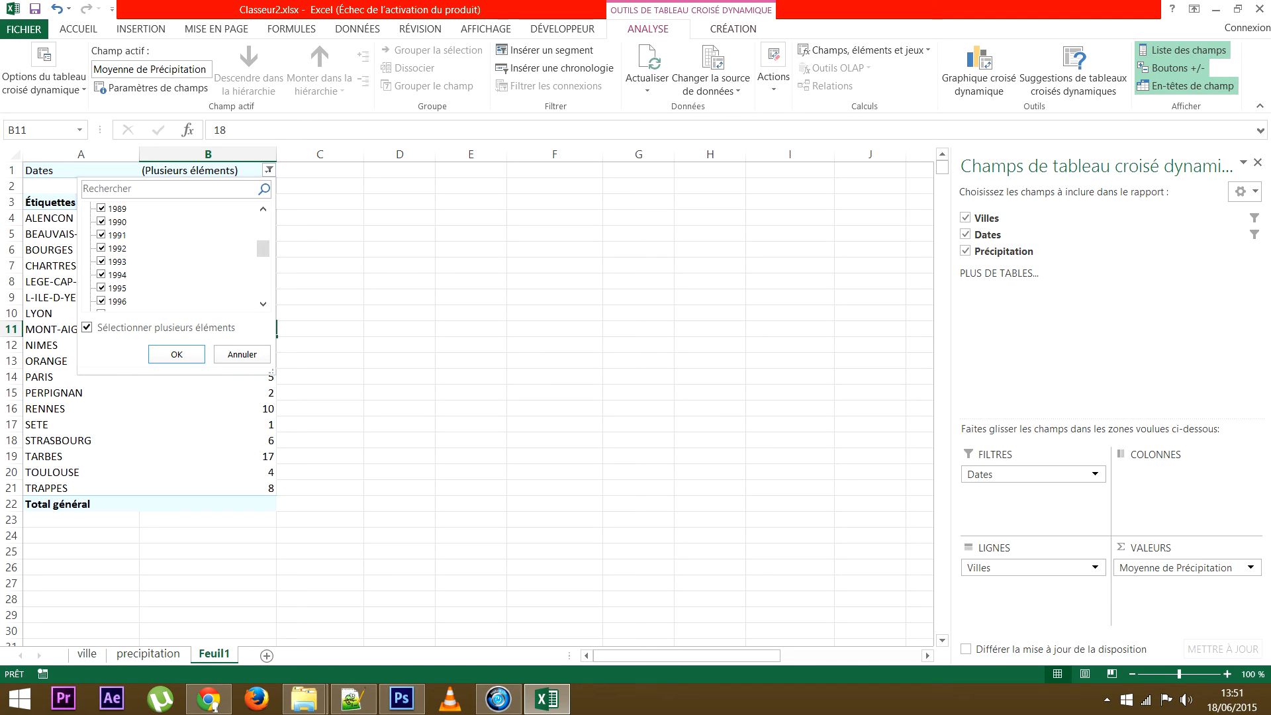
{"action": "left_click", "coordinate": [176, 354]}
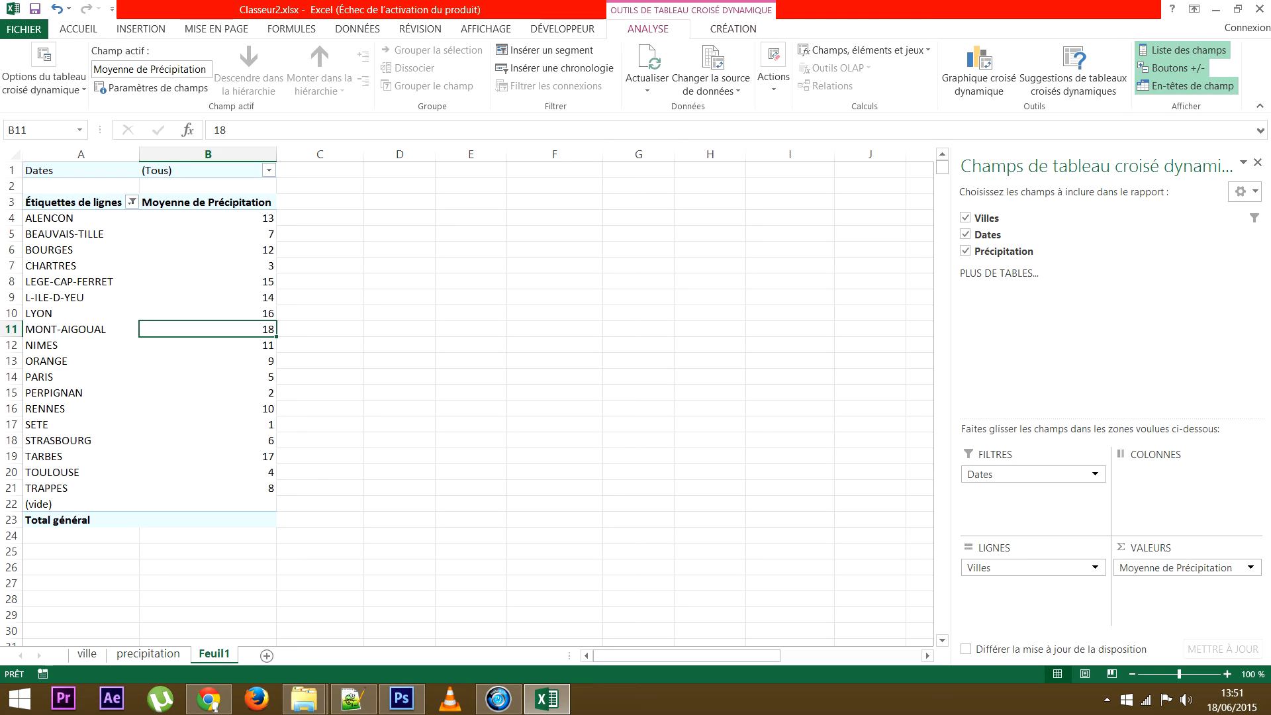
{"action": "left_click", "coordinate": [269, 170]}
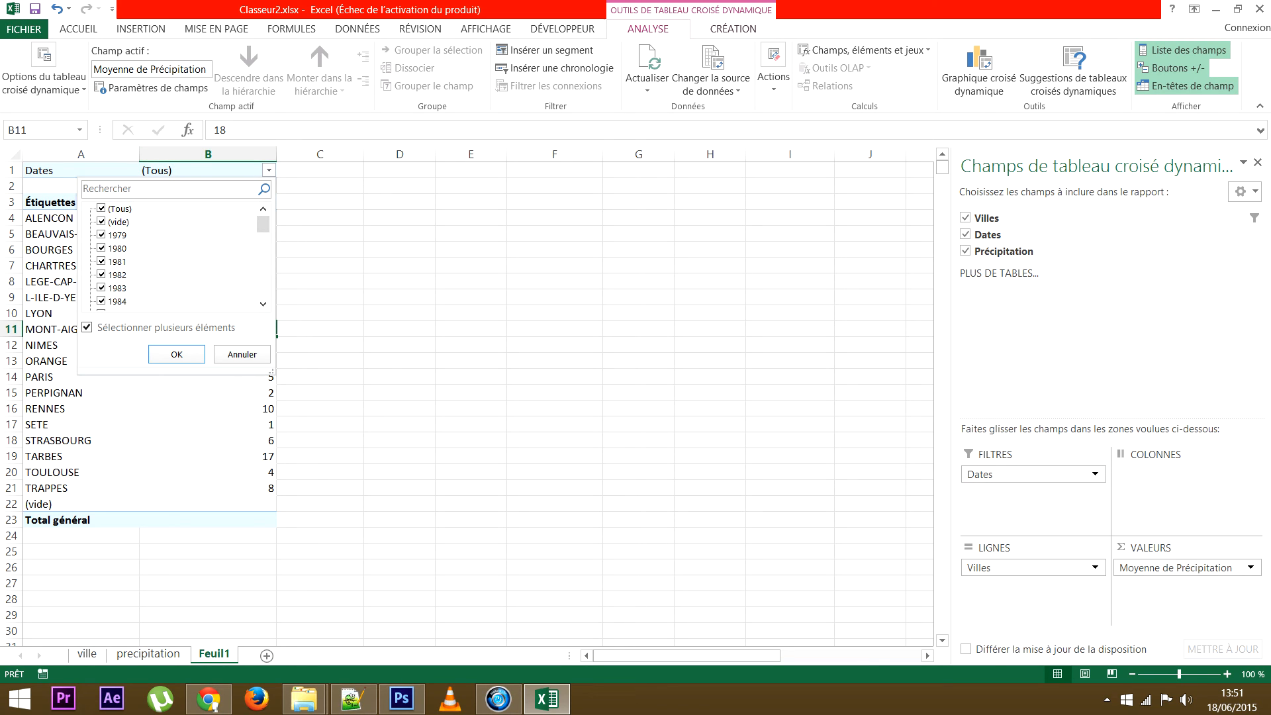
{"action": "key", "text": "Escape"}
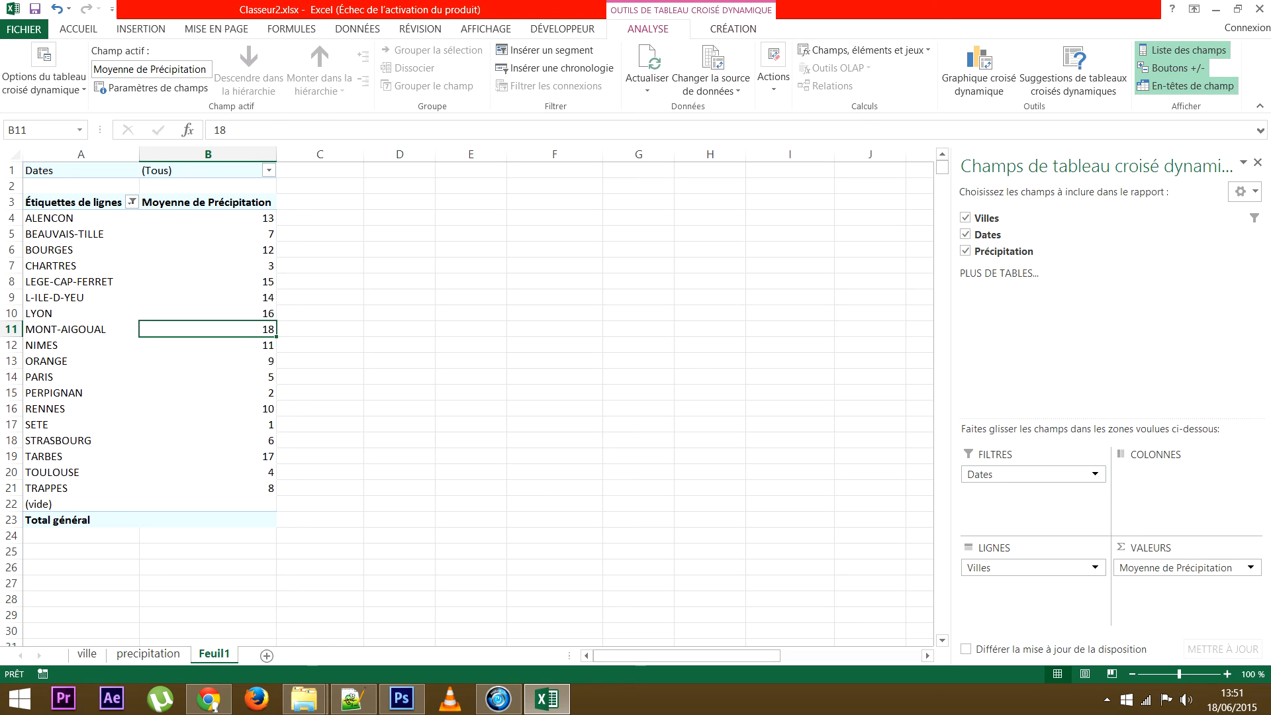
Step: Rearrange the pivot table with Villes in the columns and Dates in the rows
{"action": "left_click_drag", "start_coordinate": [1019, 568], "coordinate": [1178, 474]}
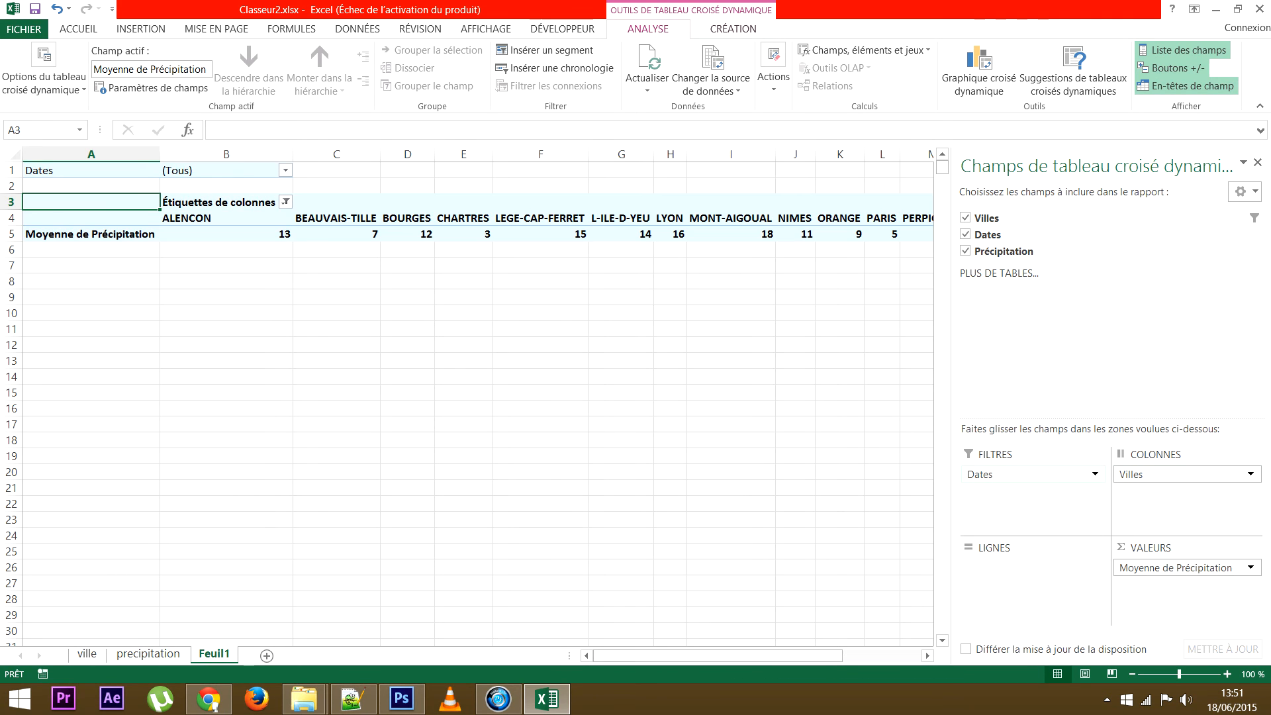
{"action": "left_click_drag", "start_coordinate": [1020, 474], "coordinate": [1026, 564]}
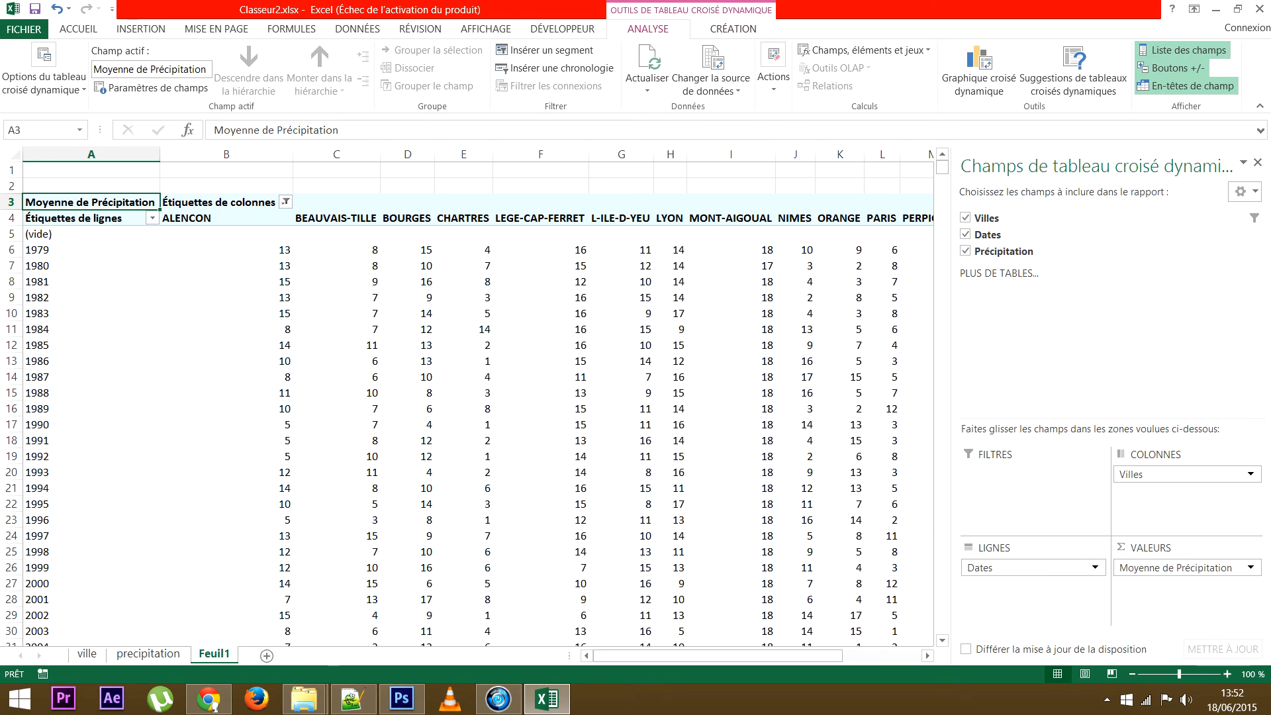
{"action": "scroll", "coordinate": [478, 403], "scroll_direction": "down", "scroll_amount": 4}
{"action": "scroll", "coordinate": [478, 404], "scroll_direction": "up", "scroll_amount": 4}
Step: Regroup the Dates row labels by Mois alone instead of Années, keeping the range 01/01/1979 to 01/01/2015
{"action": "left_click", "coordinate": [58, 344]}
{"action": "right_click", "coordinate": [58, 345]}
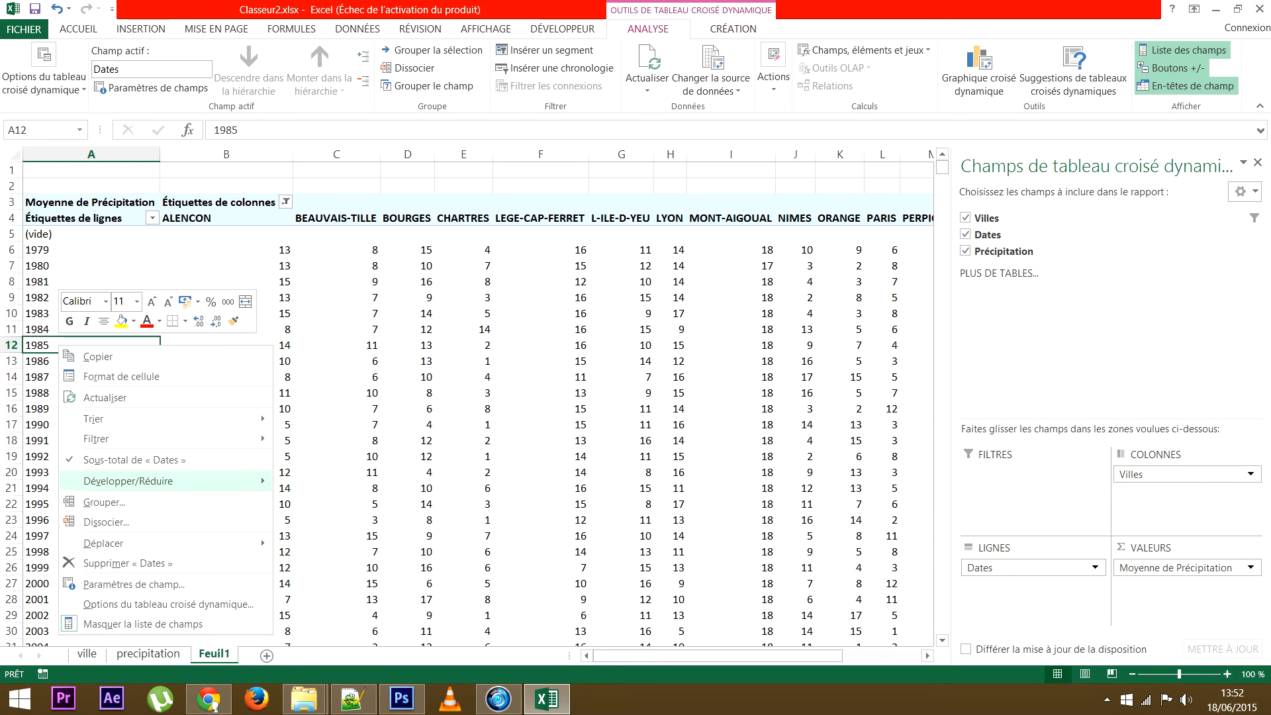
{"action": "left_click", "coordinate": [104, 502]}
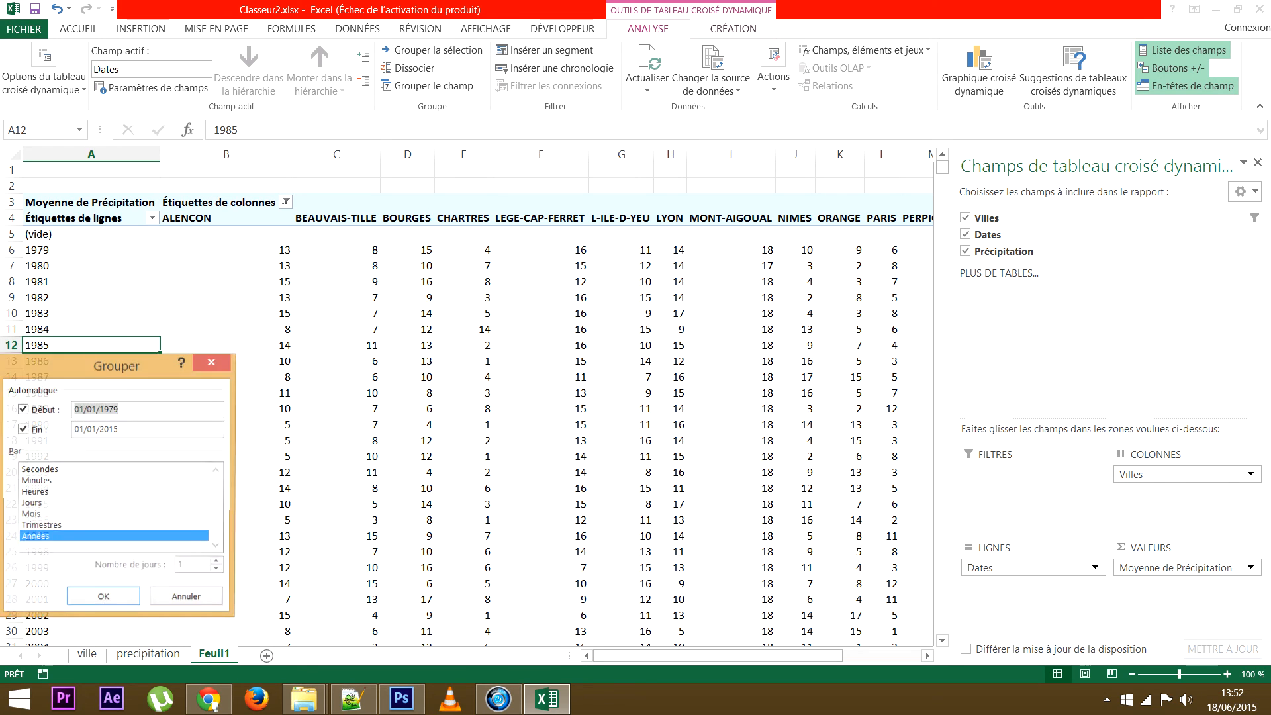
{"action": "left_click", "coordinate": [86, 515]}
{"action": "left_click", "coordinate": [86, 537]}
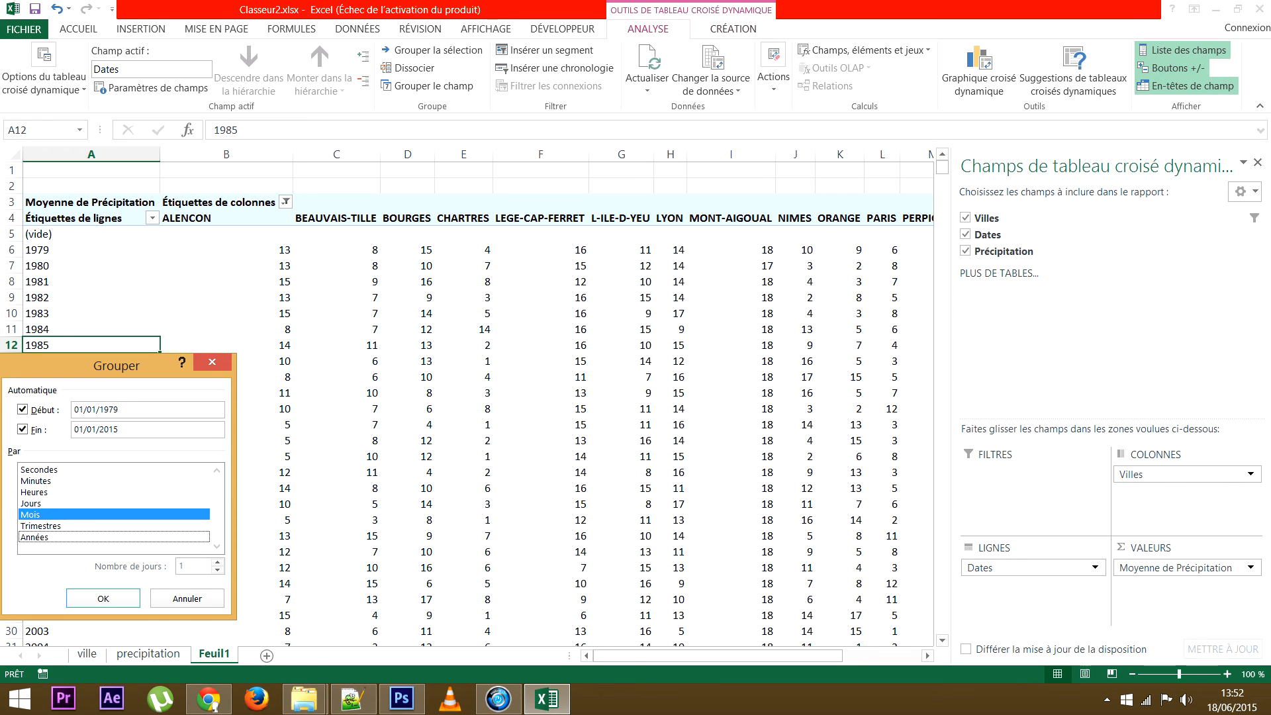
{"action": "left_click", "coordinate": [104, 598]}
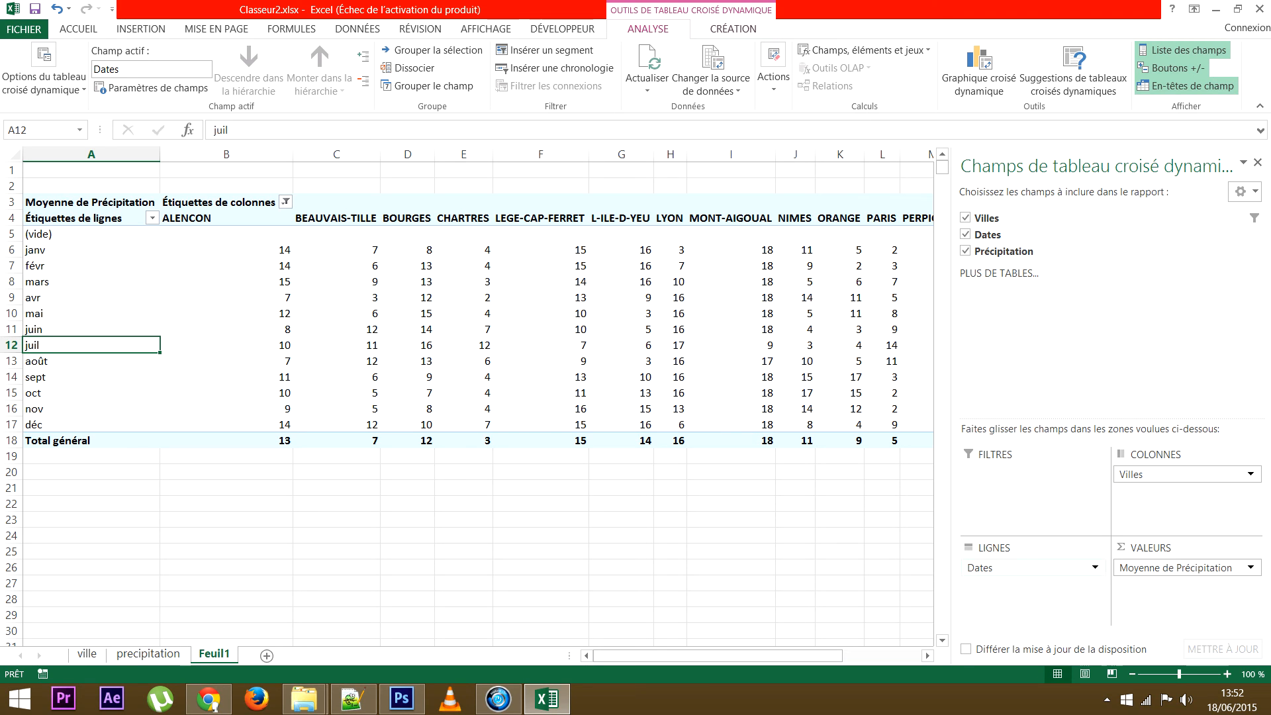
Step: Move Dates to the report filter and Villes to the rows, and exclude (vide) and >01/01/2015 from the Dates filter
{"action": "left_click_drag", "start_coordinate": [1023, 567], "coordinate": [1029, 474]}
{"action": "left_click_drag", "start_coordinate": [1184, 474], "coordinate": [1032, 567]}
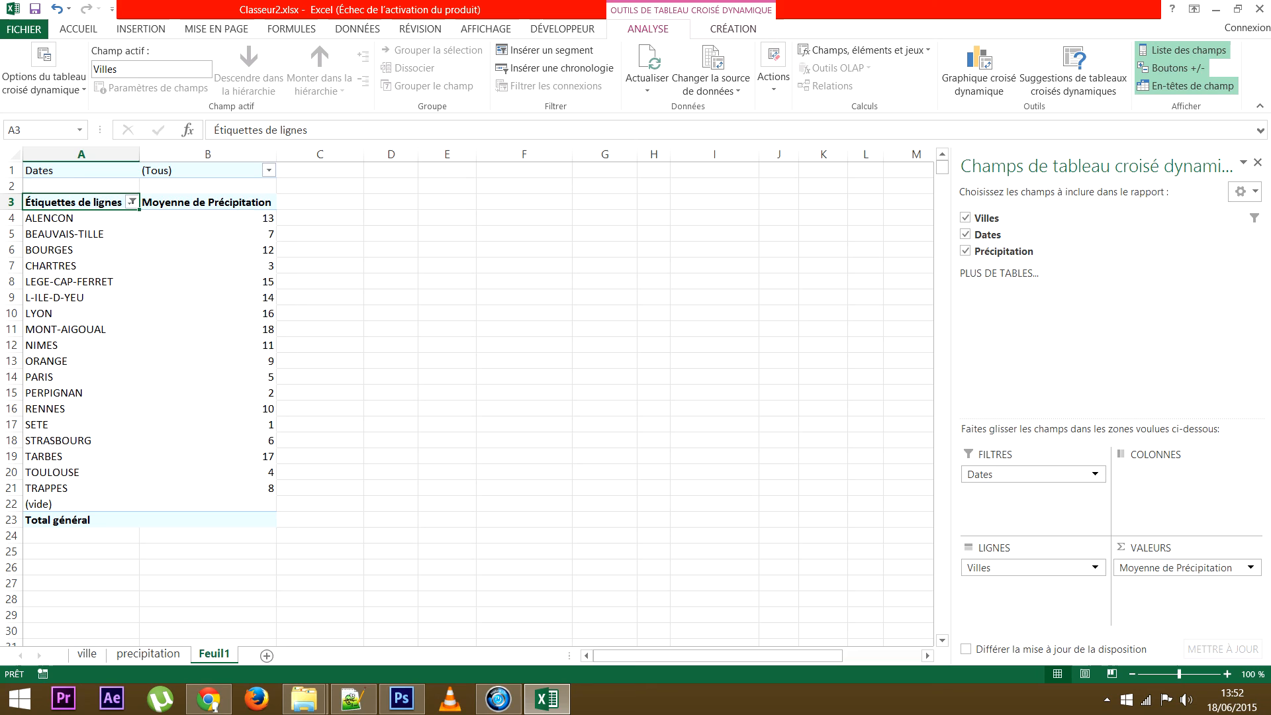
{"action": "left_click", "coordinate": [269, 170]}
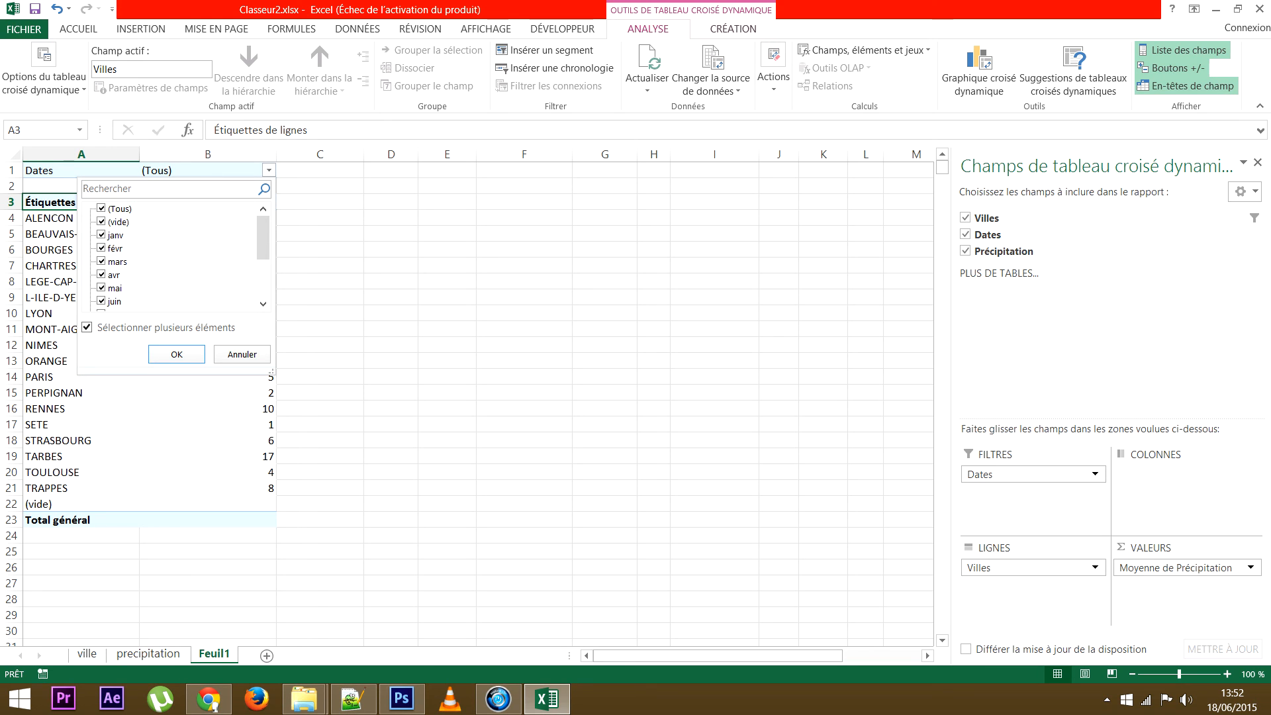
{"action": "left_click", "coordinate": [101, 222]}
{"action": "scroll", "coordinate": [172, 255], "scroll_direction": "down", "scroll_amount": 3}
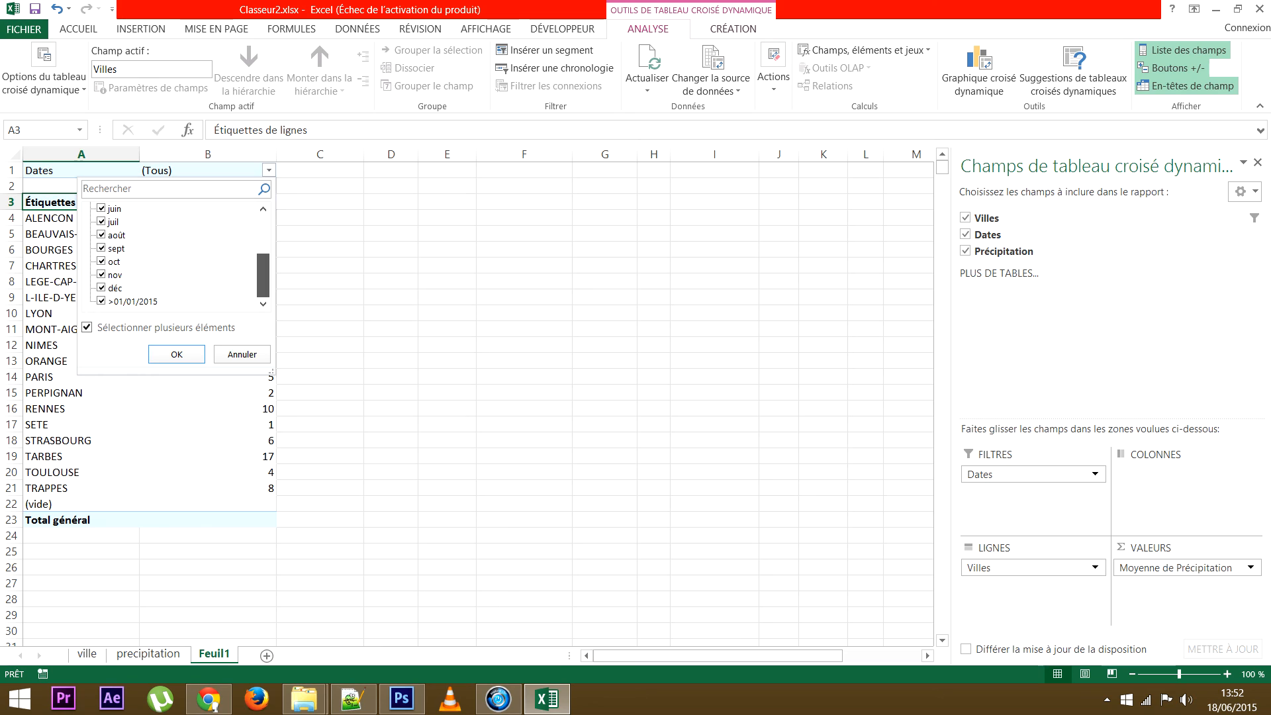
{"action": "left_click", "coordinate": [101, 302]}
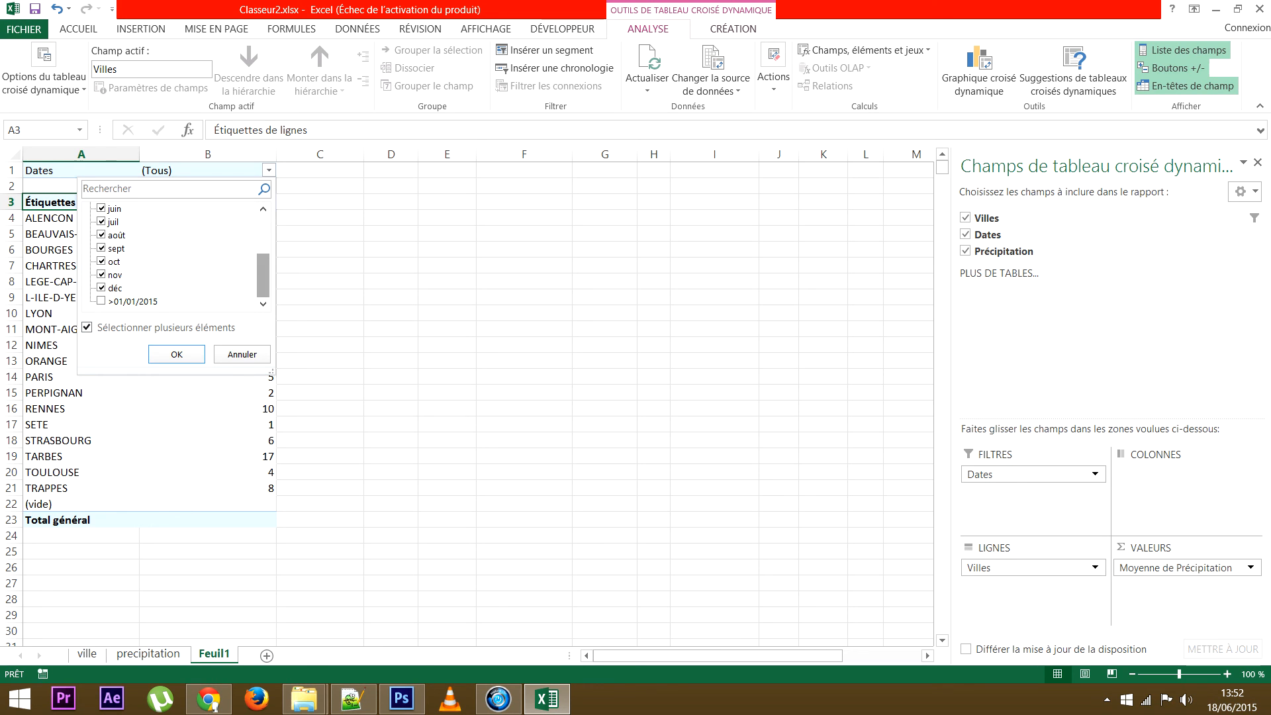
{"action": "scroll", "coordinate": [172, 255], "scroll_direction": "up", "scroll_amount": 3}
{"action": "left_click", "coordinate": [176, 354]}
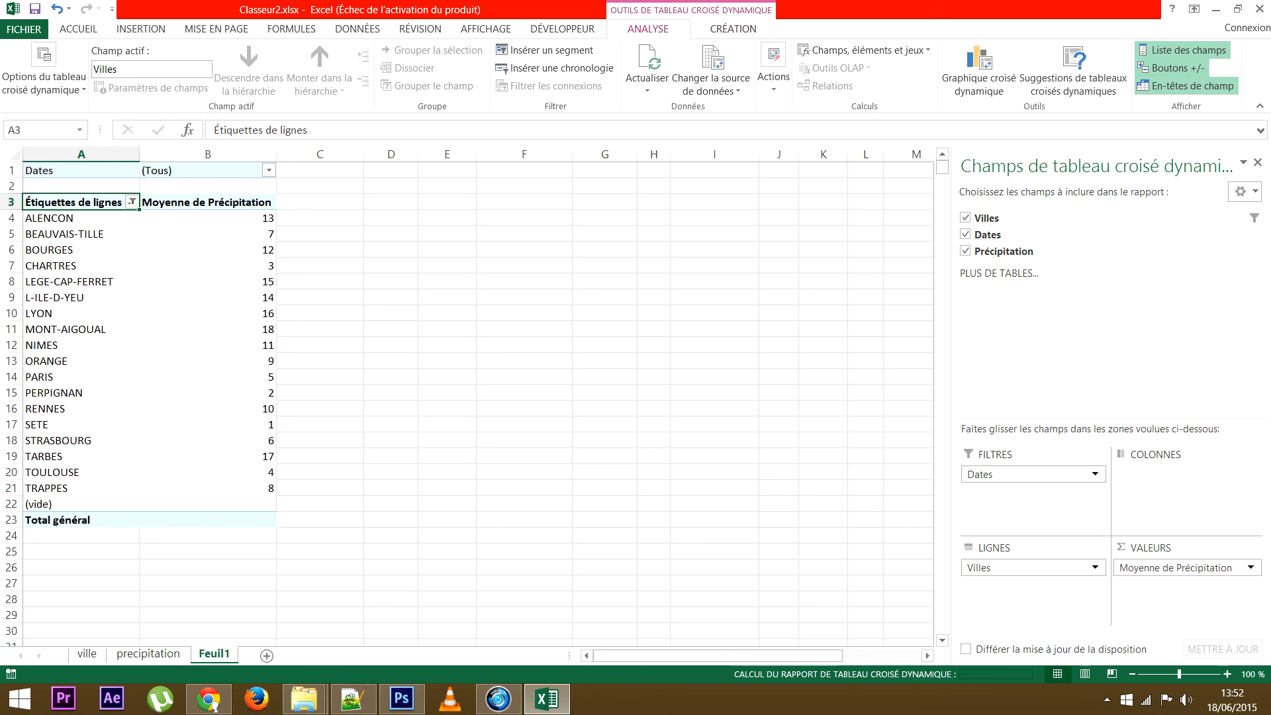
Step: Restrict the Dates report filter to janv and select all the city ranks for that month
{"action": "left_click", "coordinate": [269, 170]}
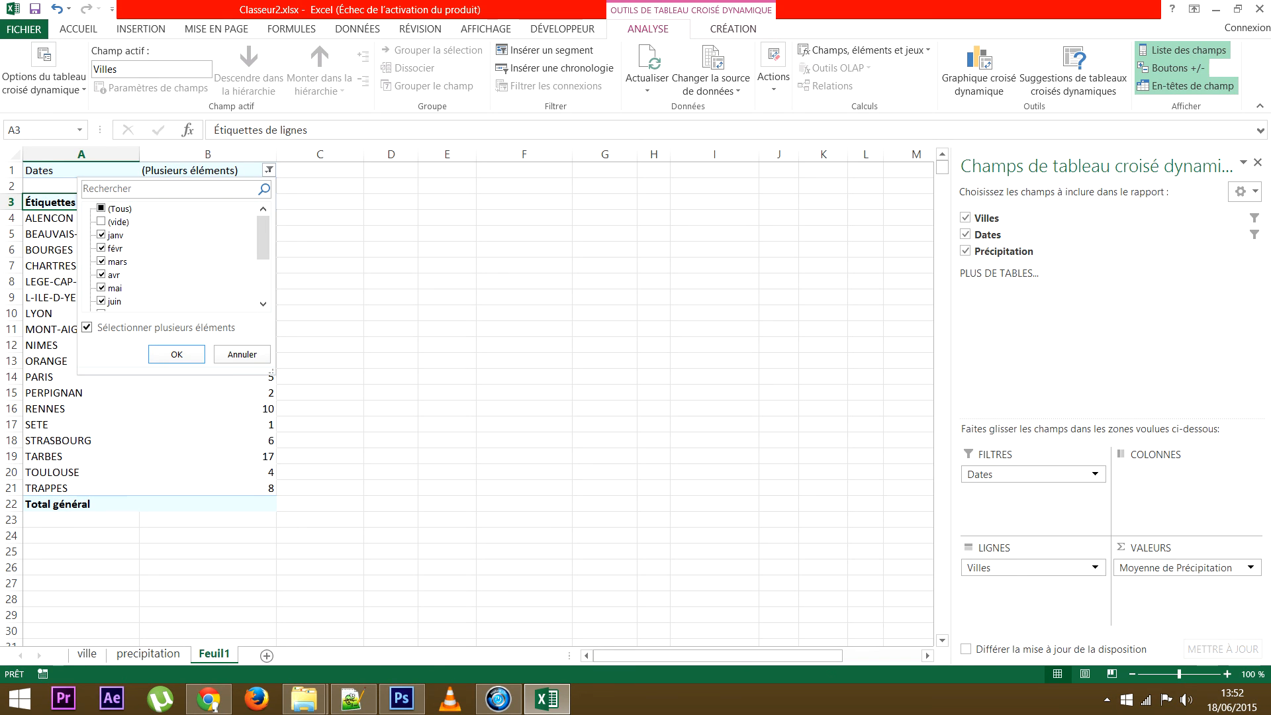
{"action": "left_click", "coordinate": [101, 209]}
{"action": "left_click", "coordinate": [101, 208]}
{"action": "left_click", "coordinate": [102, 235]}
{"action": "left_click", "coordinate": [176, 354]}
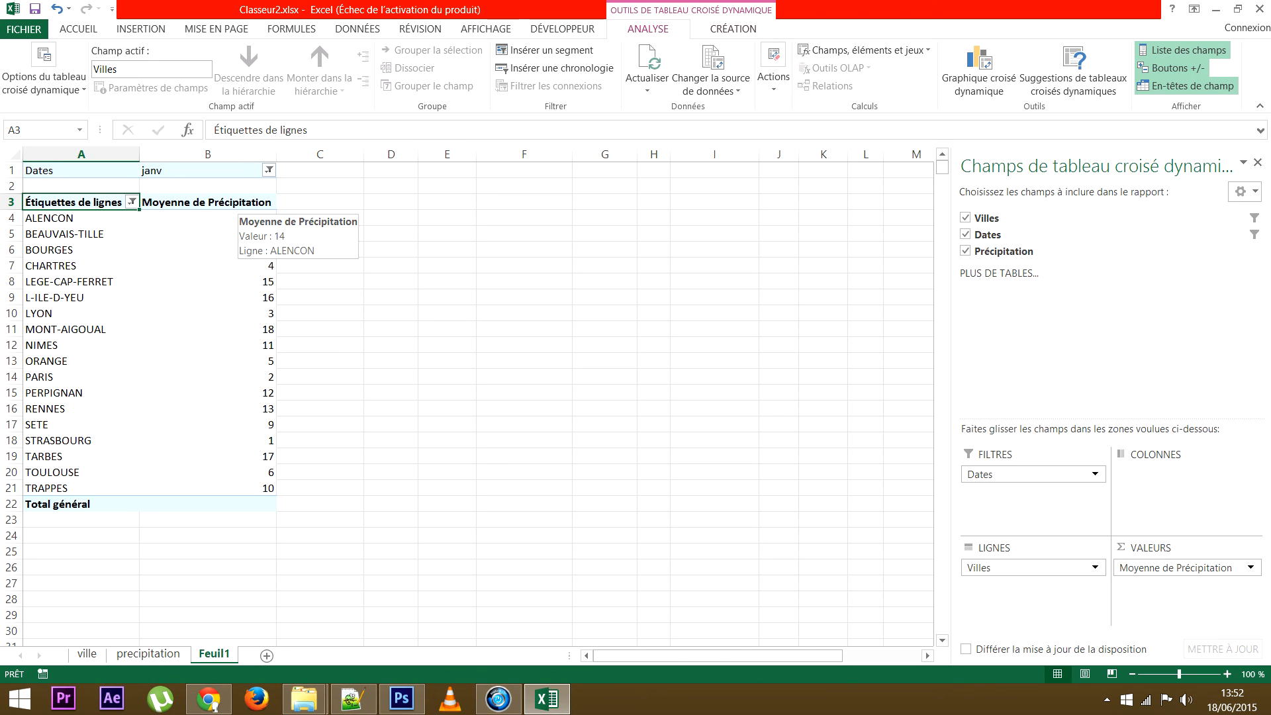
{"action": "left_click_drag", "start_coordinate": [207, 218], "coordinate": [208, 488]}
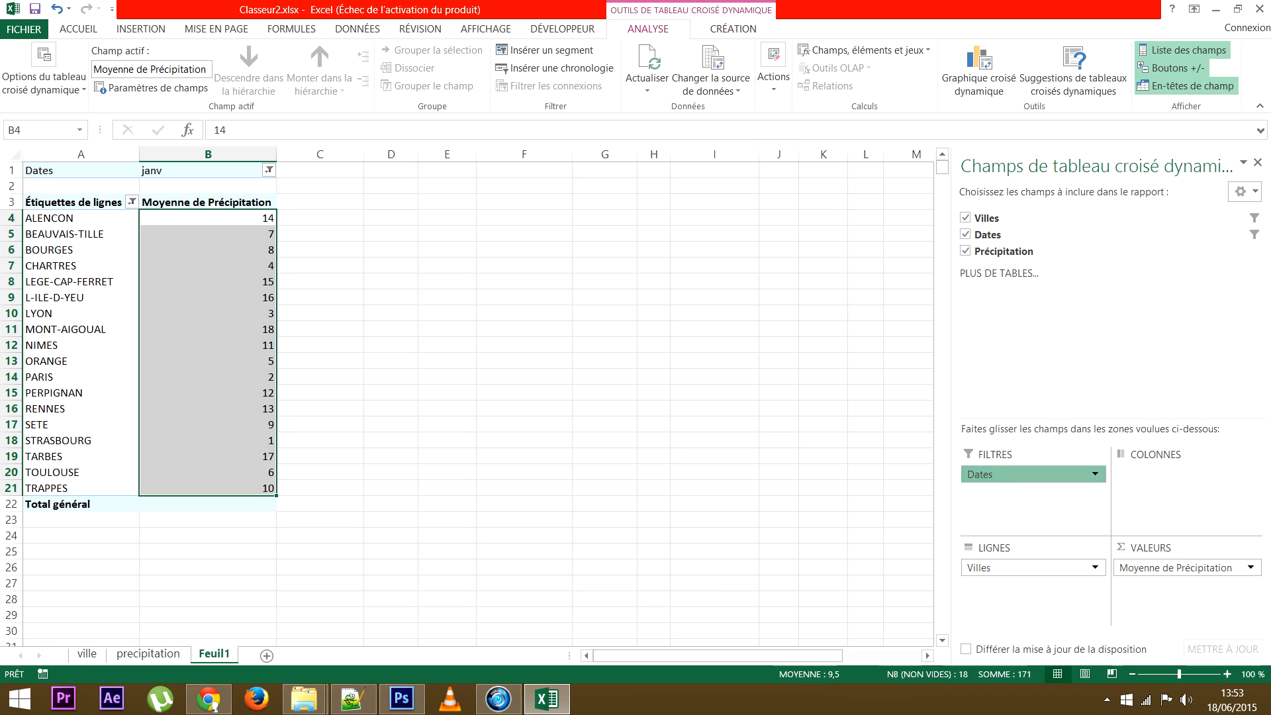
Step: Move Dates to the pivot table's columns and filter them to show every month from janv to déc, without (vide)
{"action": "left_click_drag", "start_coordinate": [1026, 474], "coordinate": [1178, 484]}
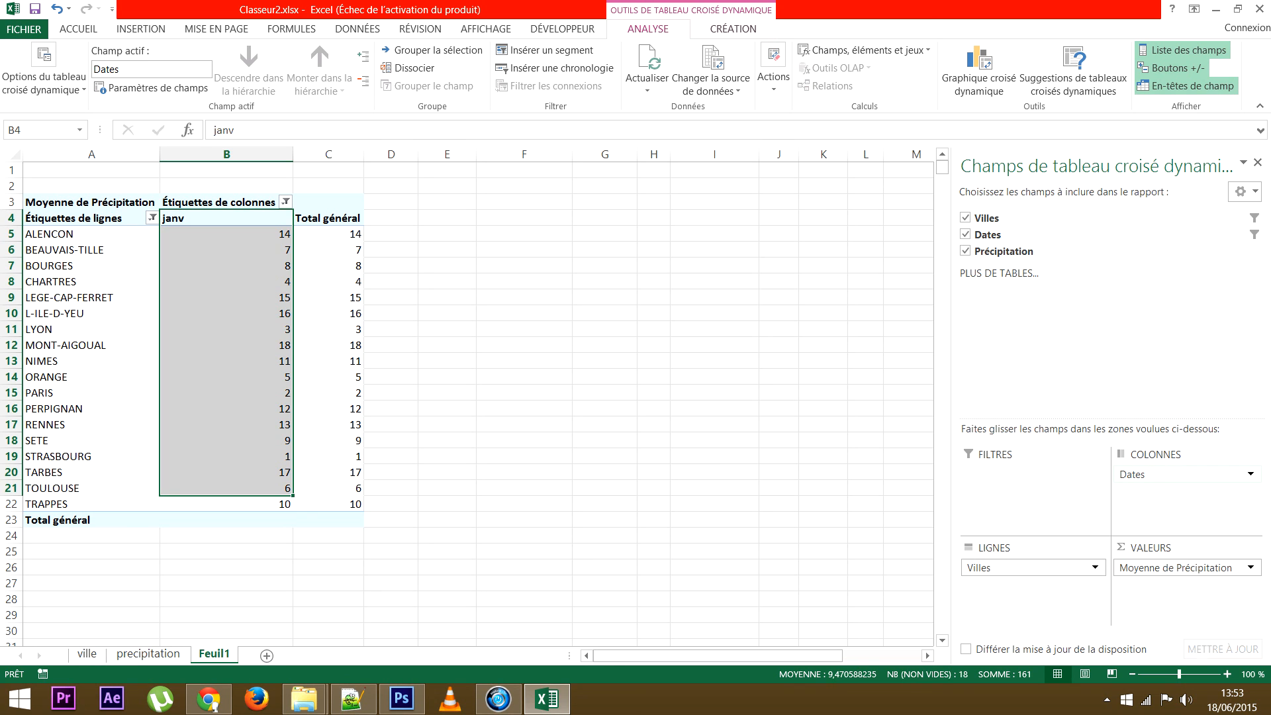
{"action": "left_click", "coordinate": [285, 201]}
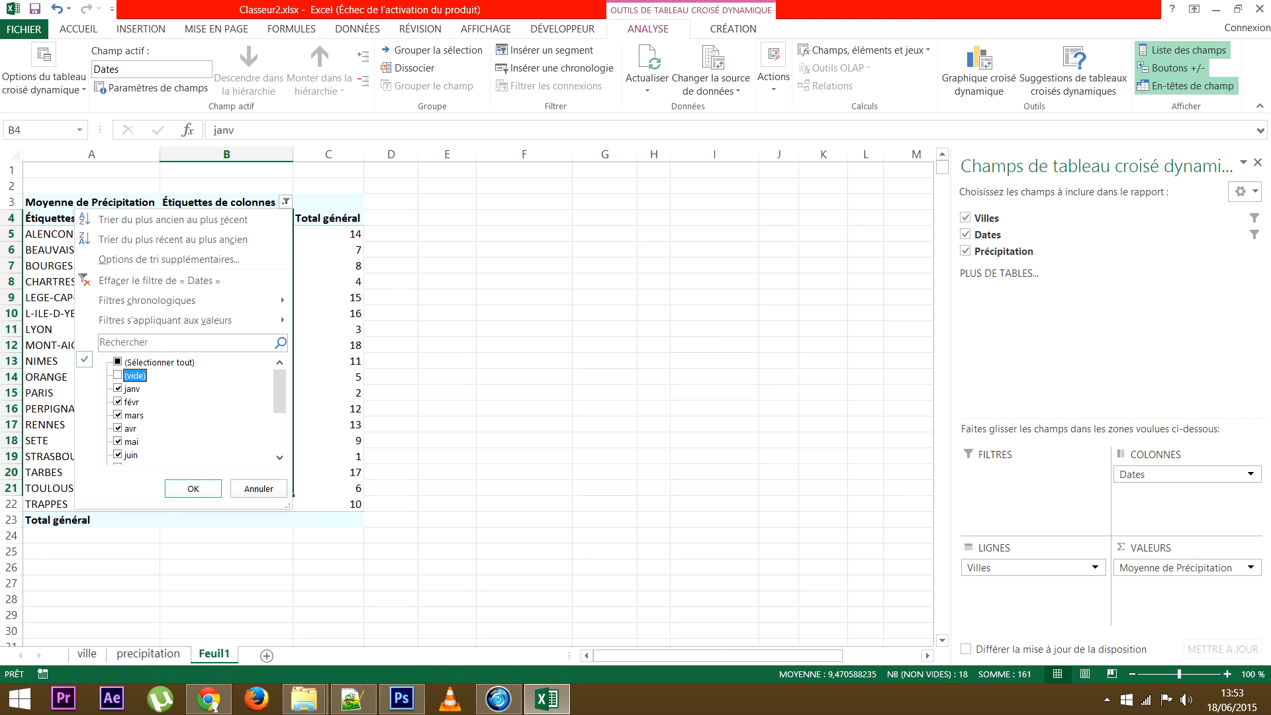
{"action": "left_click", "coordinate": [194, 489]}
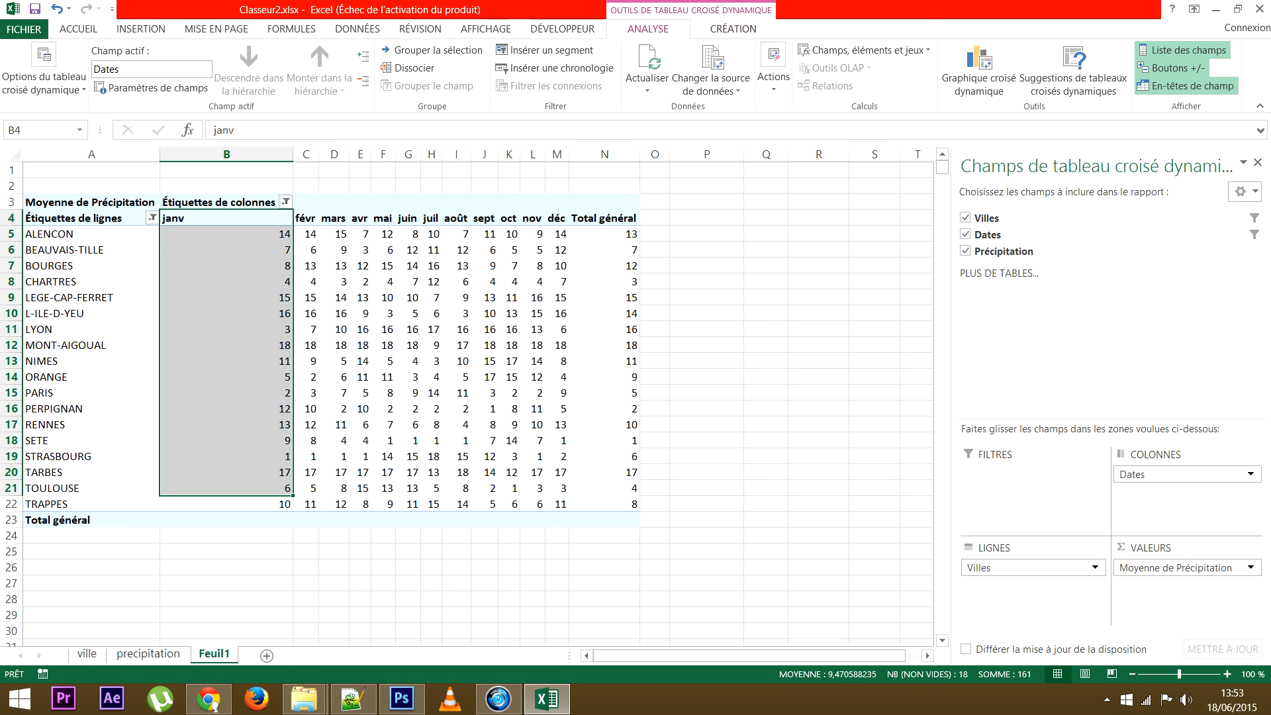
Step: Check the overall ranks of MONT-AIGOUAL and SETE in the Total général column
{"action": "left_click", "coordinate": [605, 345]}
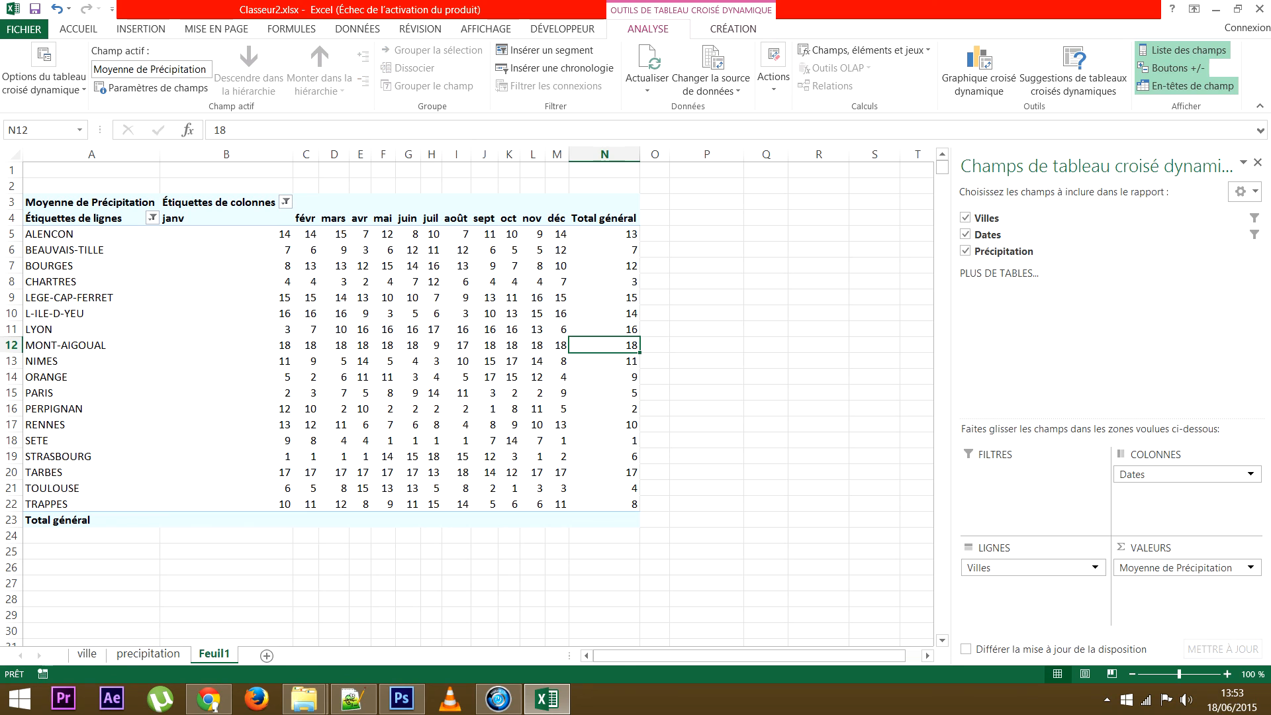
{"action": "left_click", "coordinate": [604, 441]}
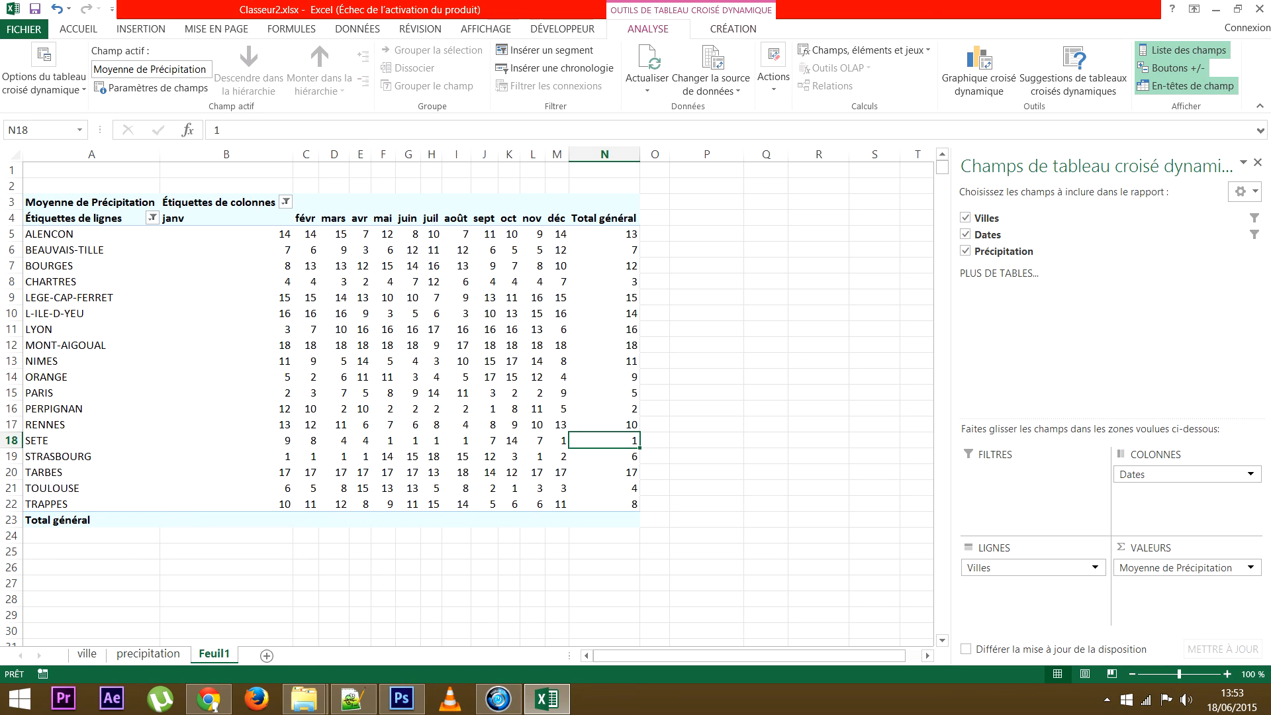